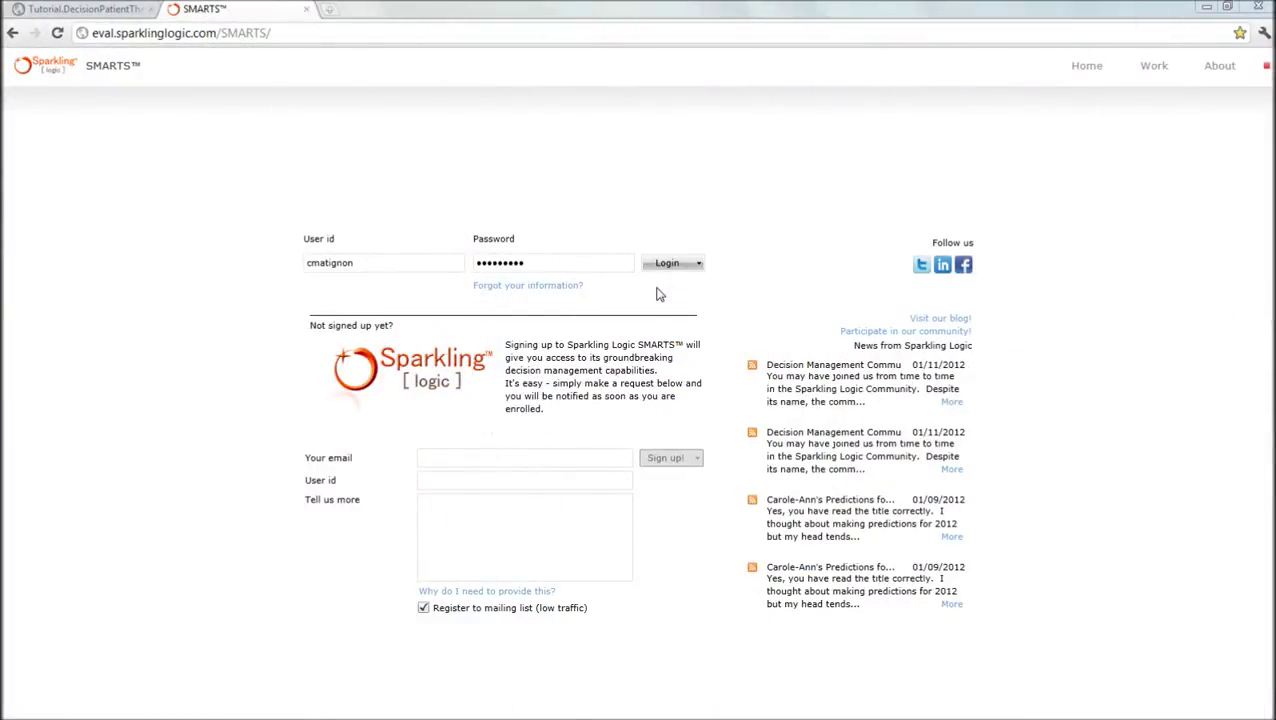
Log in to Sparkling Logic SMARTS with the user id and password
left_click(671, 262)
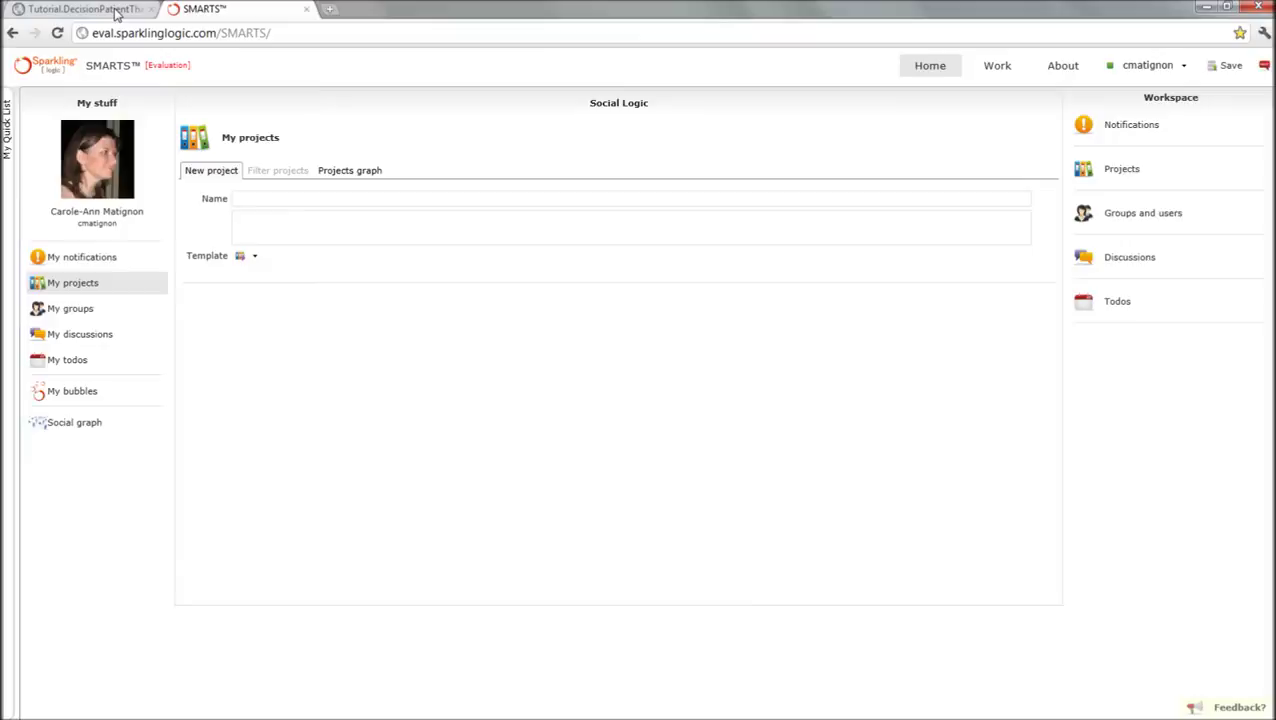
Show the tutorial PDF and highlight 'Acute Sinusitis' in the Medication and Dosing Rules box
left_click(116, 12)
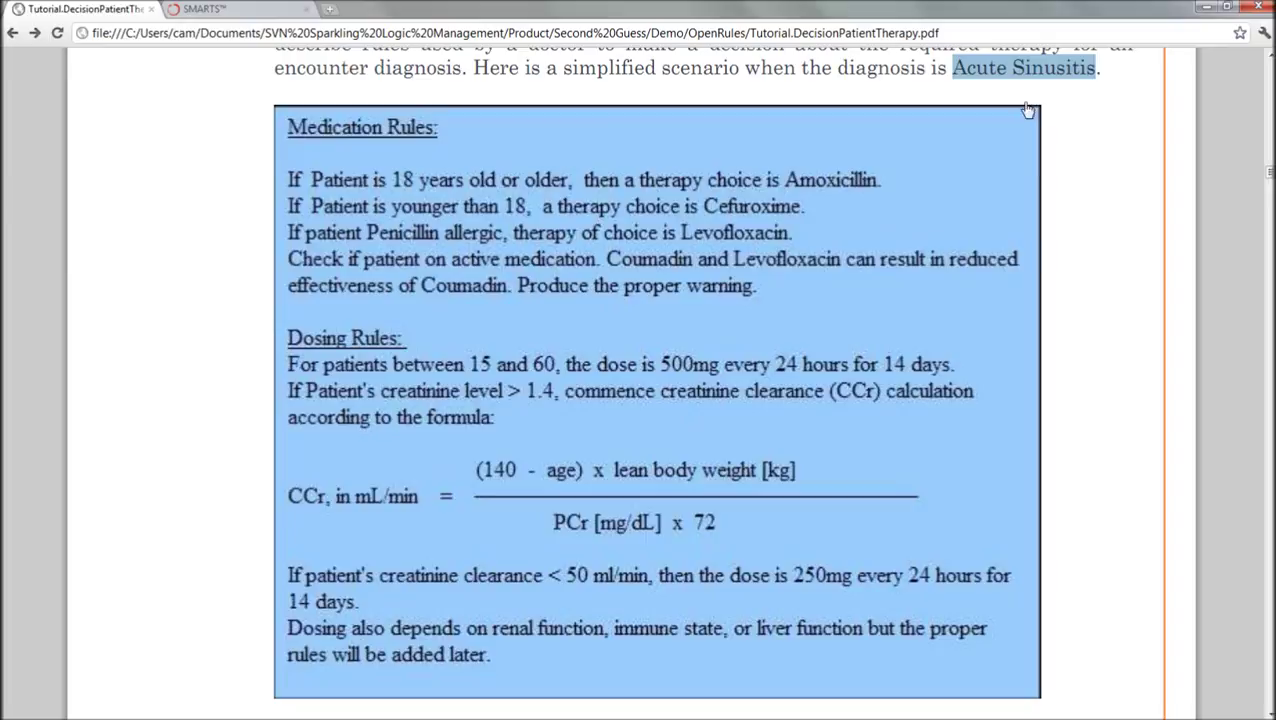
left_click(988, 72)
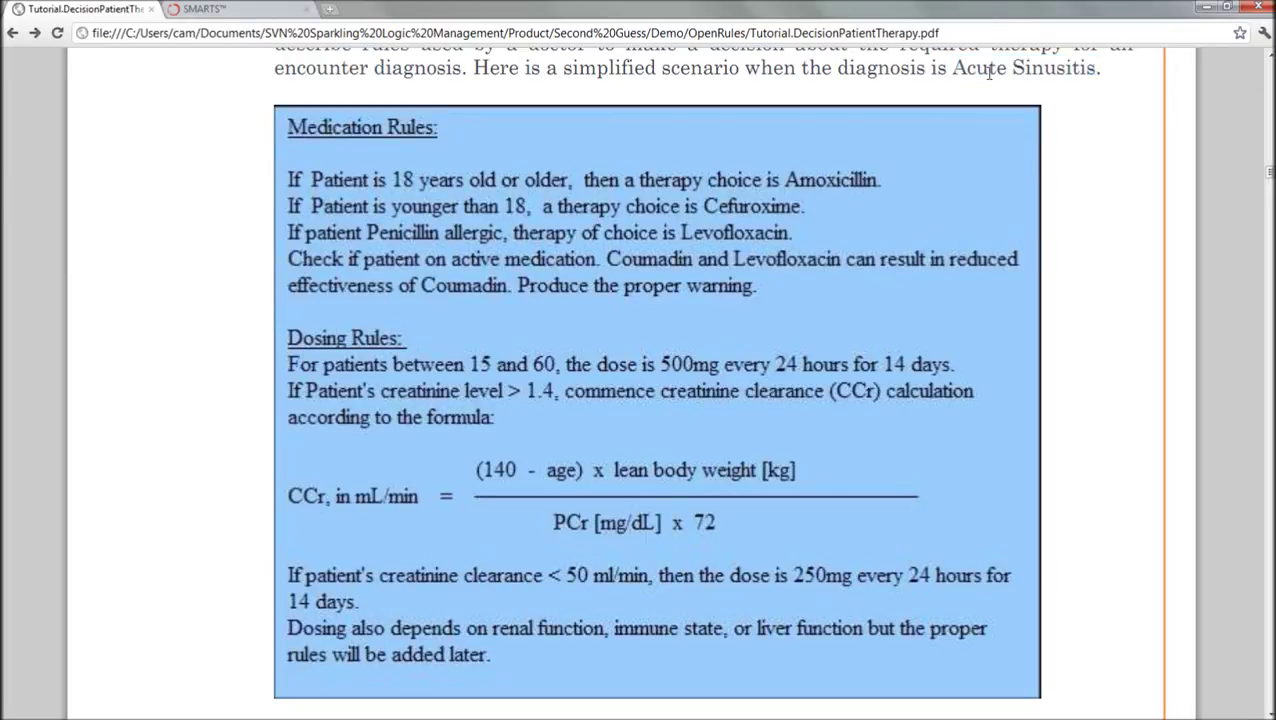
left_click_drag(958, 67, 1107, 66)
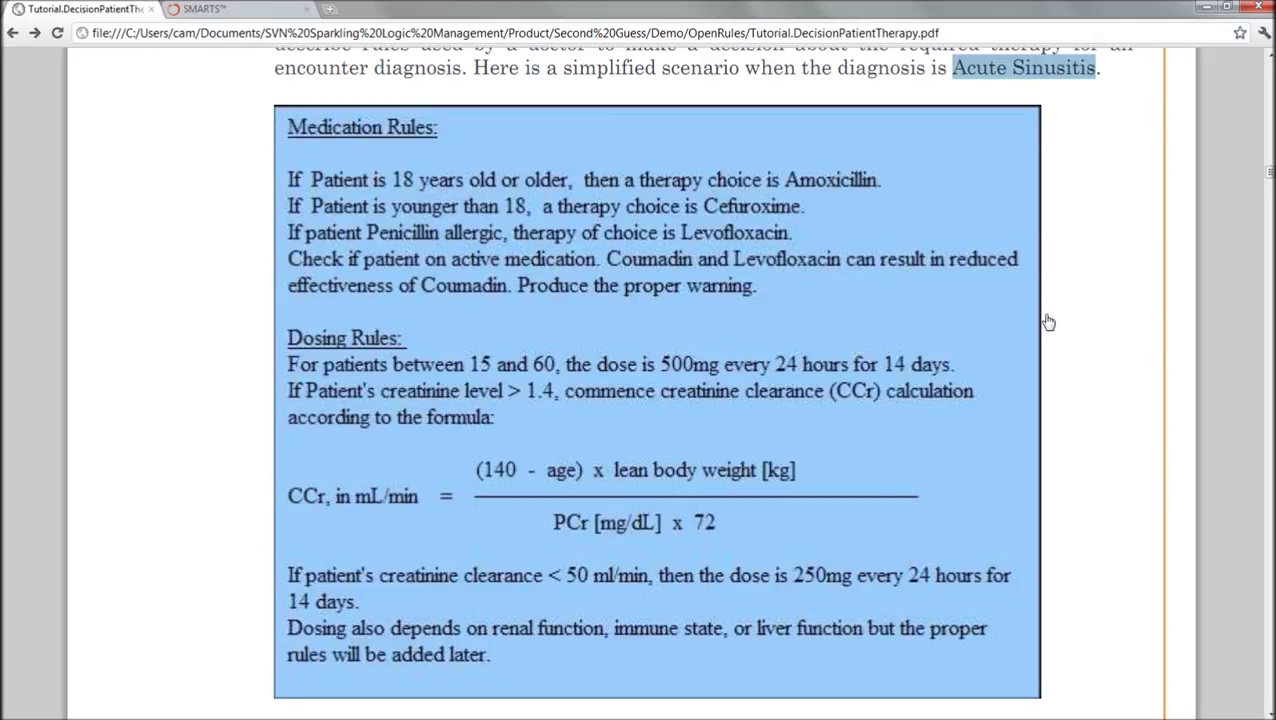
Create a project named 'Patient Therapy' using the Default project template
left_click(267, 16)
left_click(278, 199)
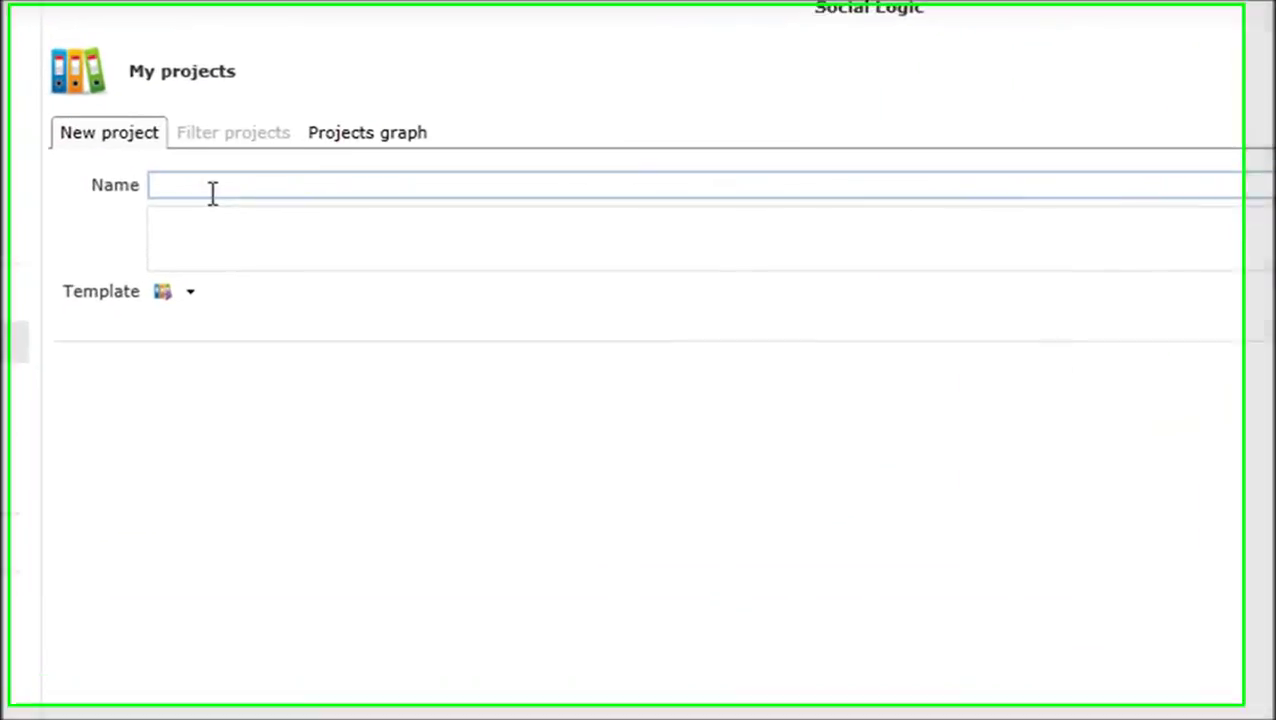
type("Pat")
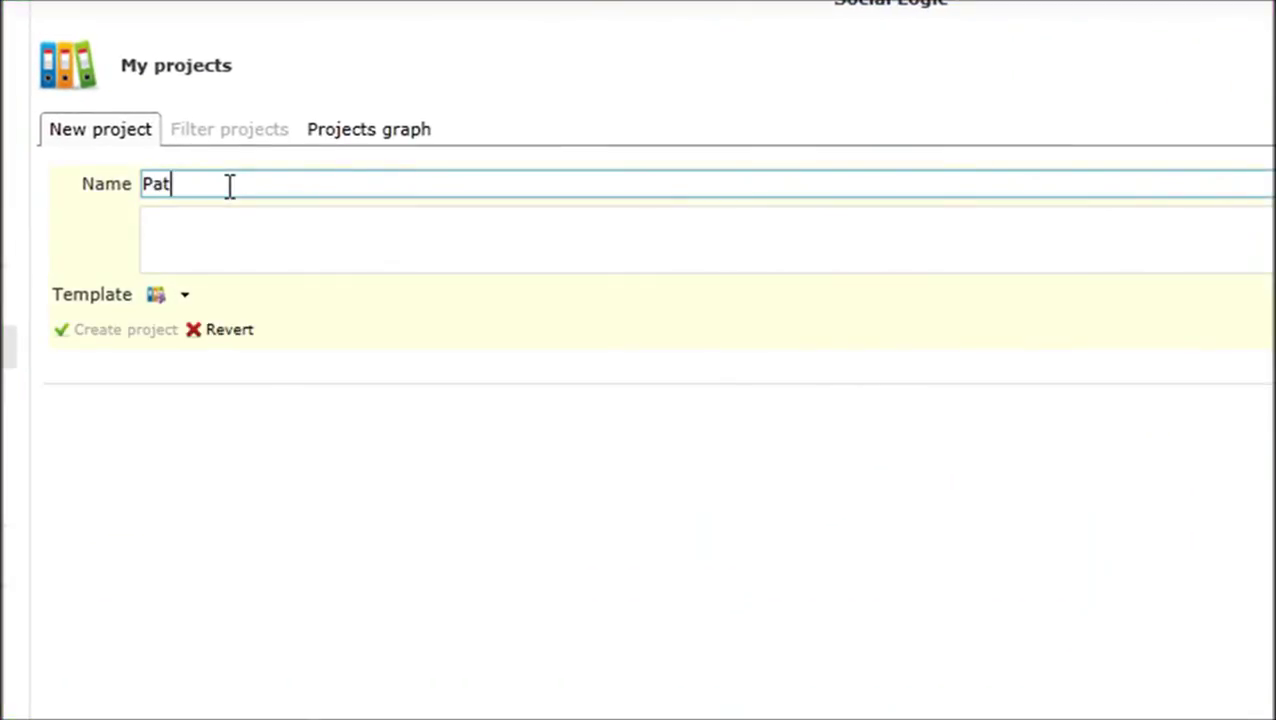
type("ient Therapy")
key("Tab")
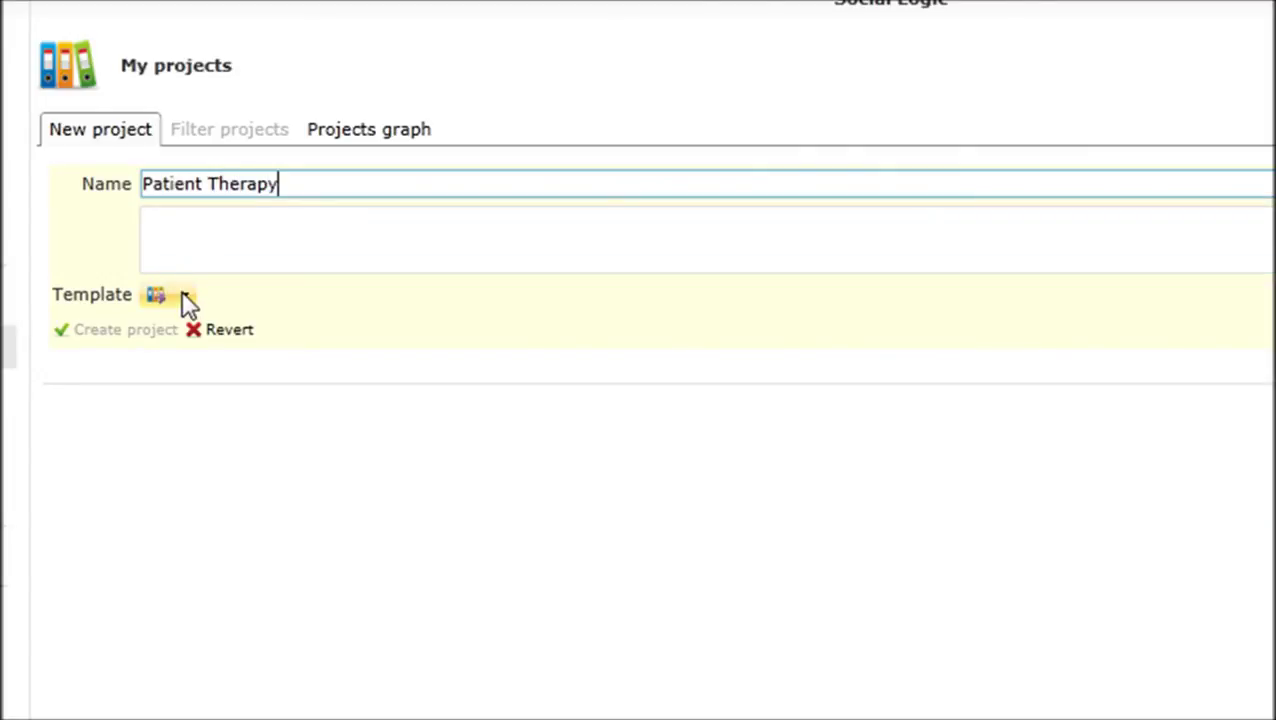
left_click(183, 294)
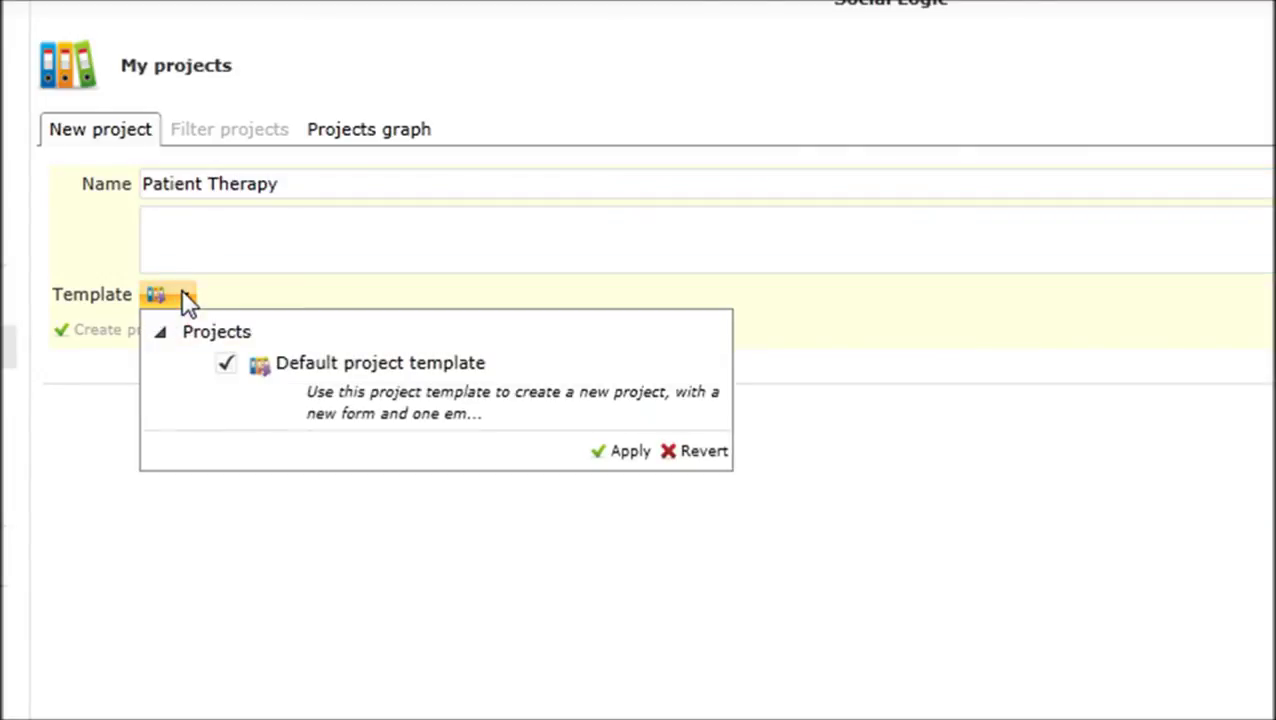
left_click(632, 455)
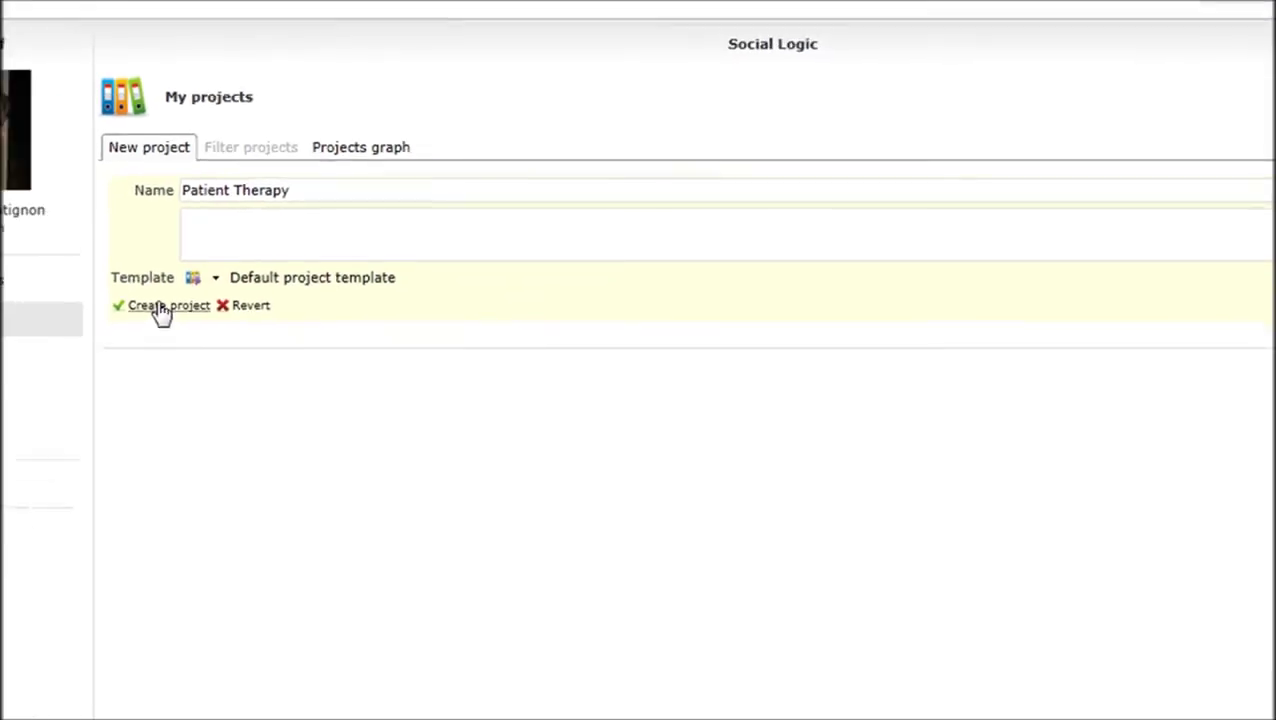
left_click(220, 274)
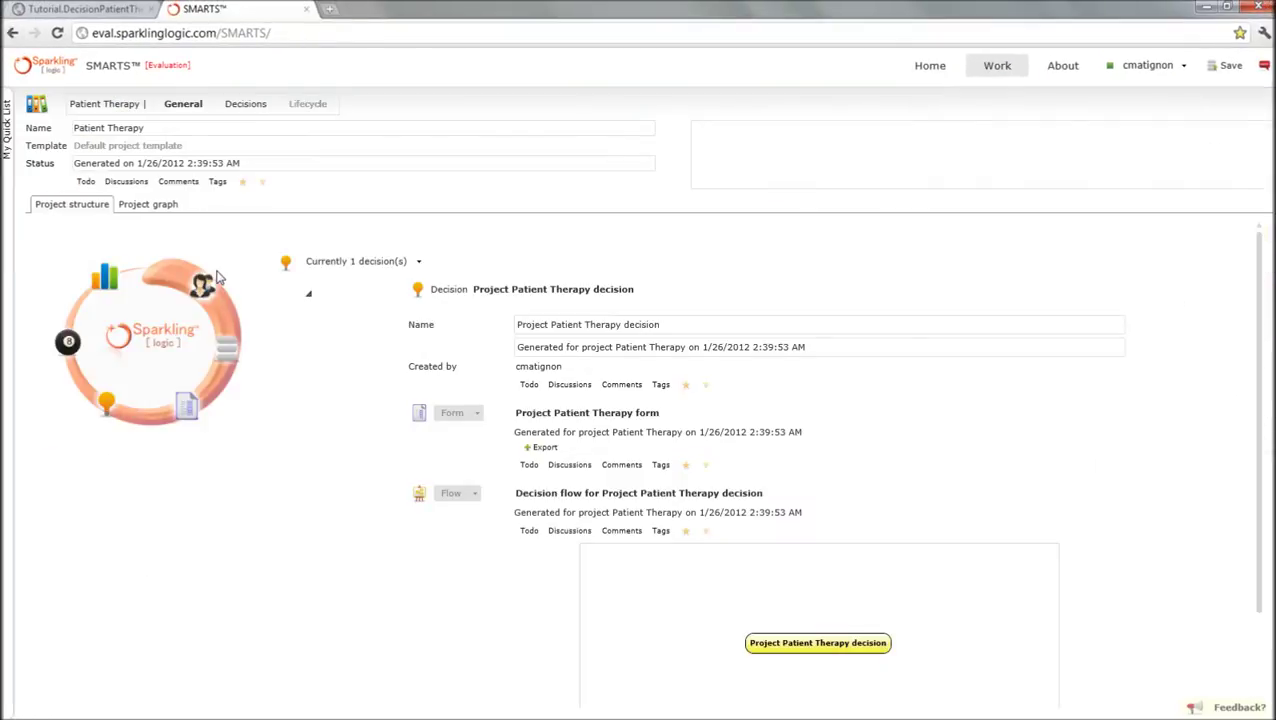
Add a form named 'Patient Form' extracted from Patients A-M.json
left_click(190, 408)
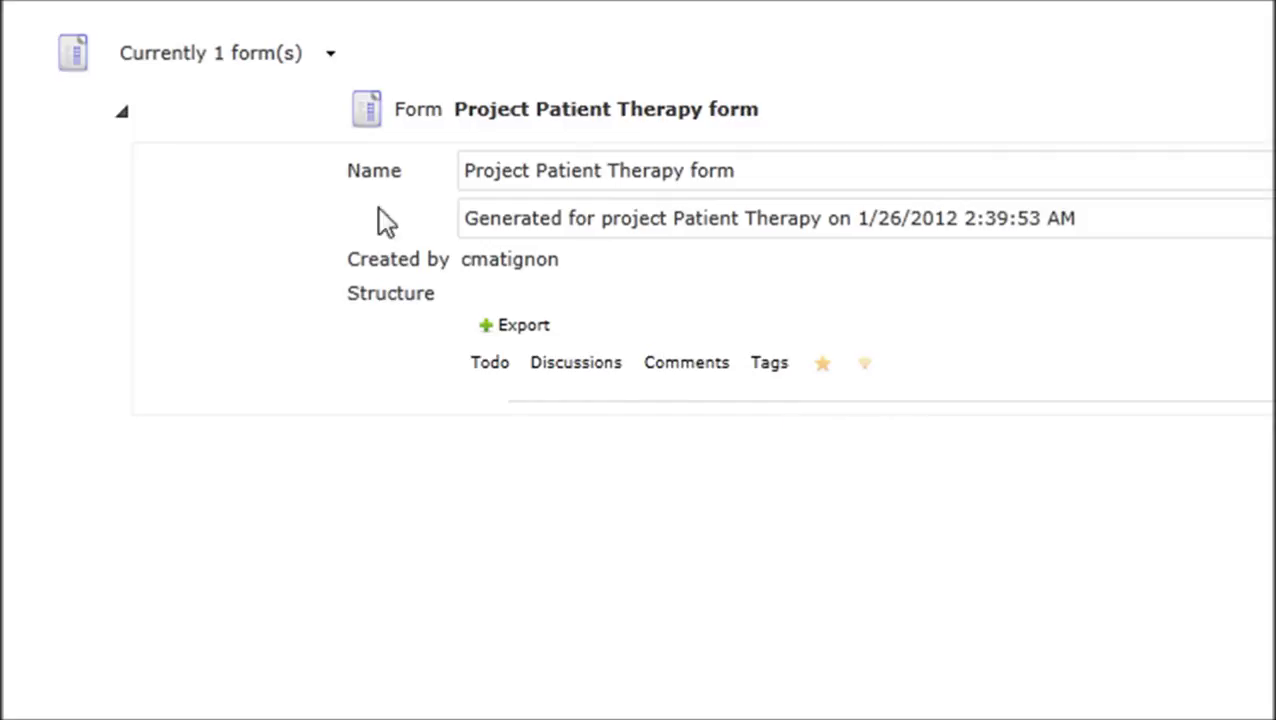
left_click(330, 50)
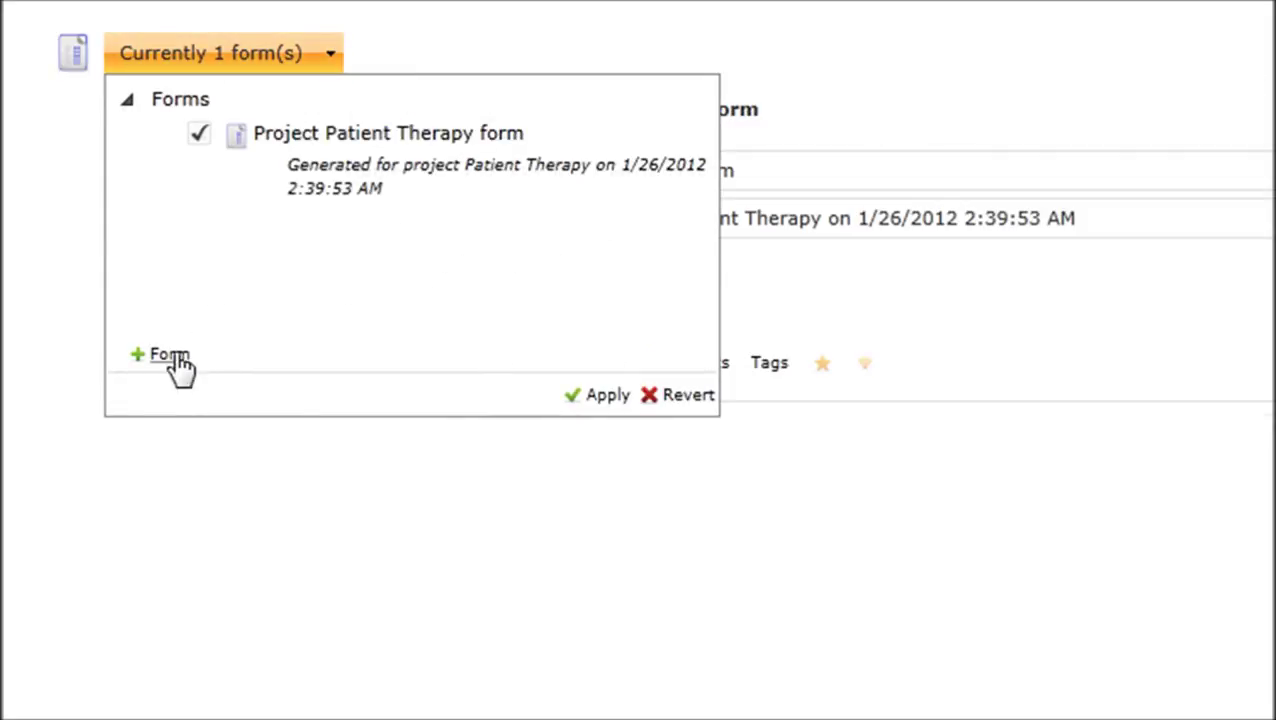
left_click(170, 355)
left_click(285, 266)
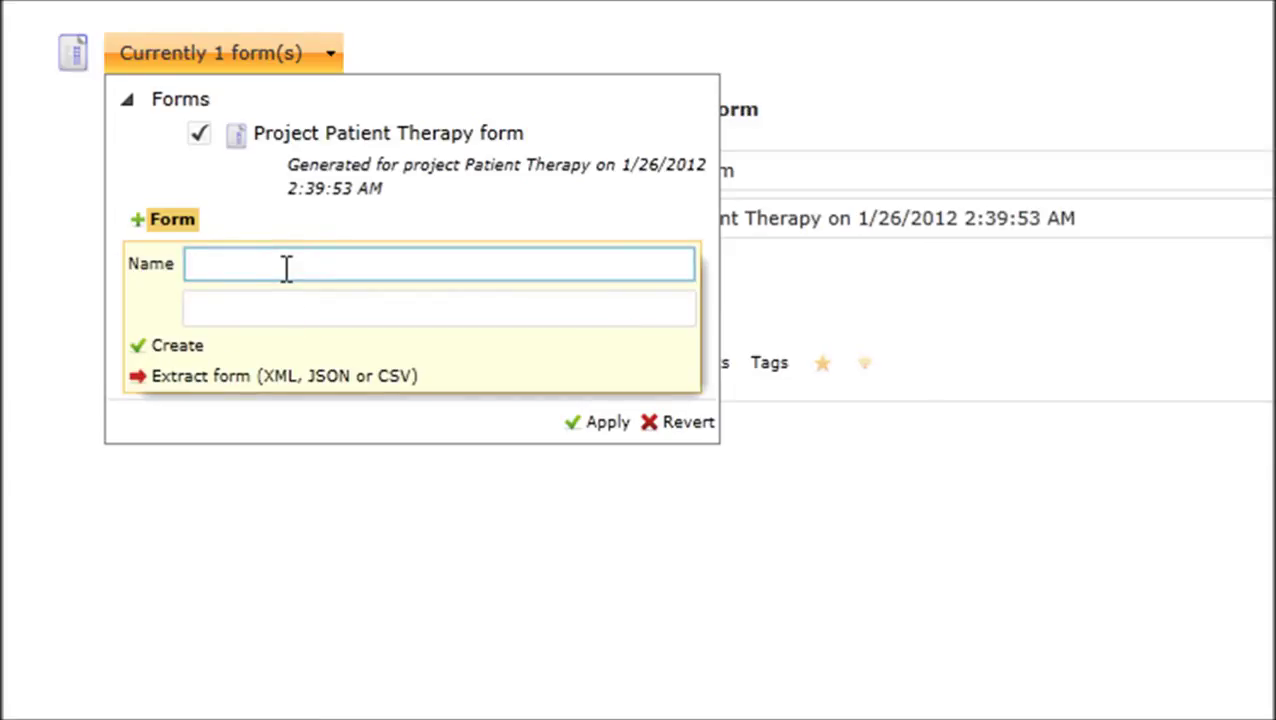
type("Patient Form")
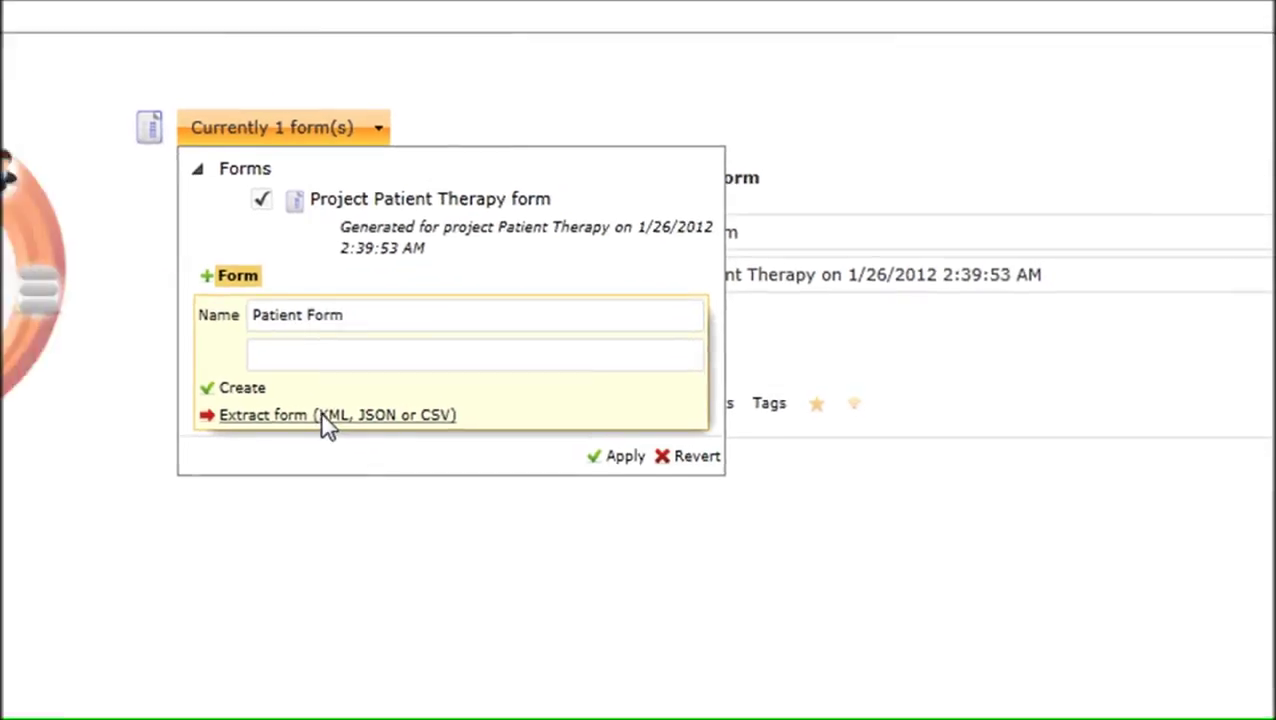
left_click(268, 377)
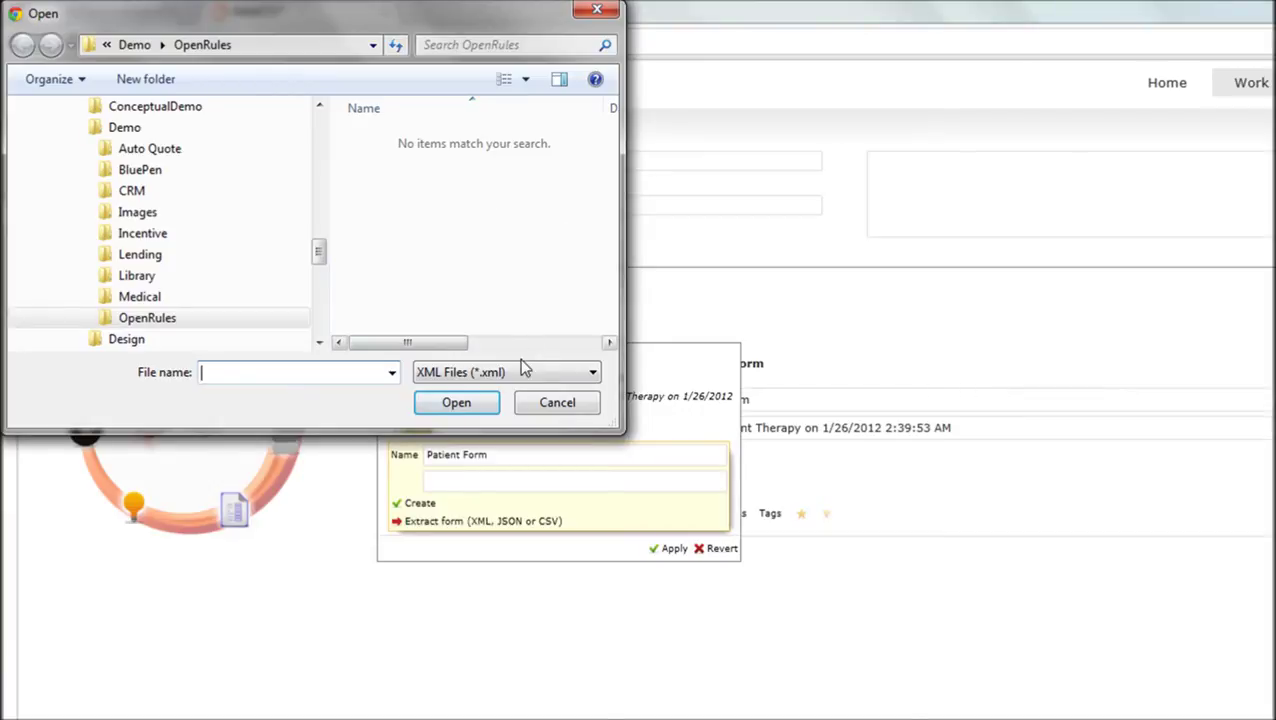
left_click(522, 373)
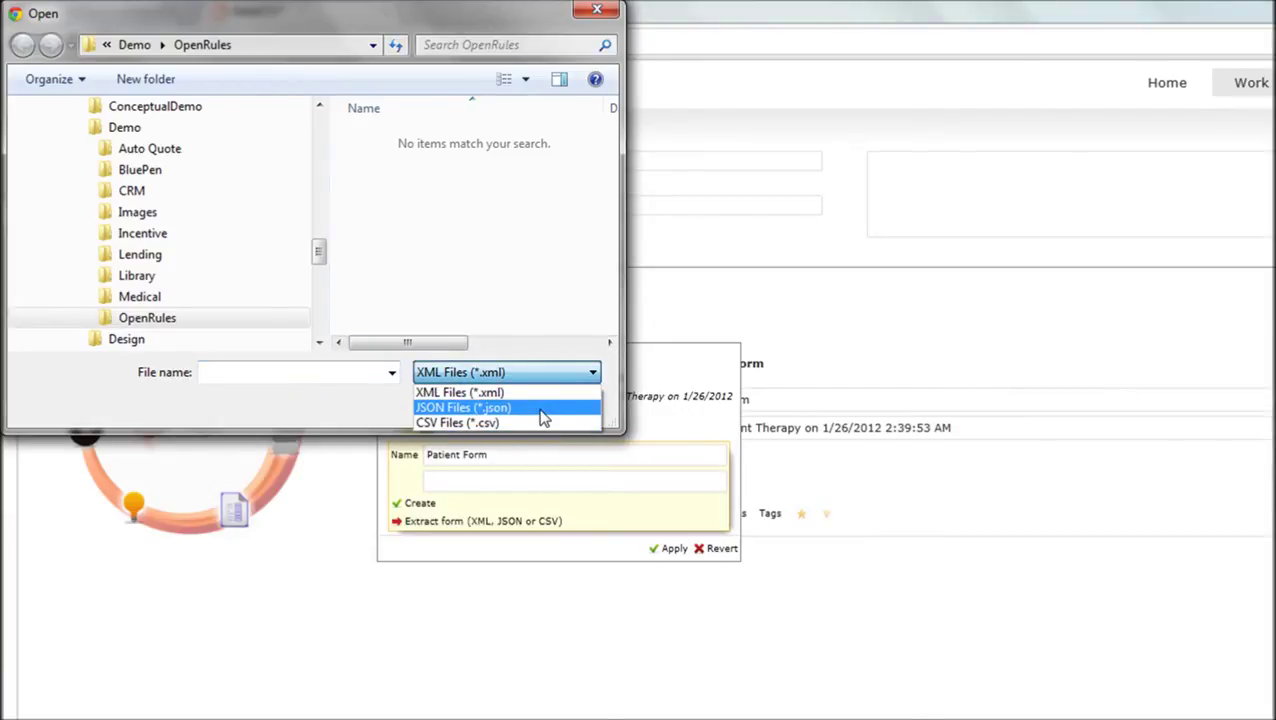
left_click(538, 407)
double_click(455, 138)
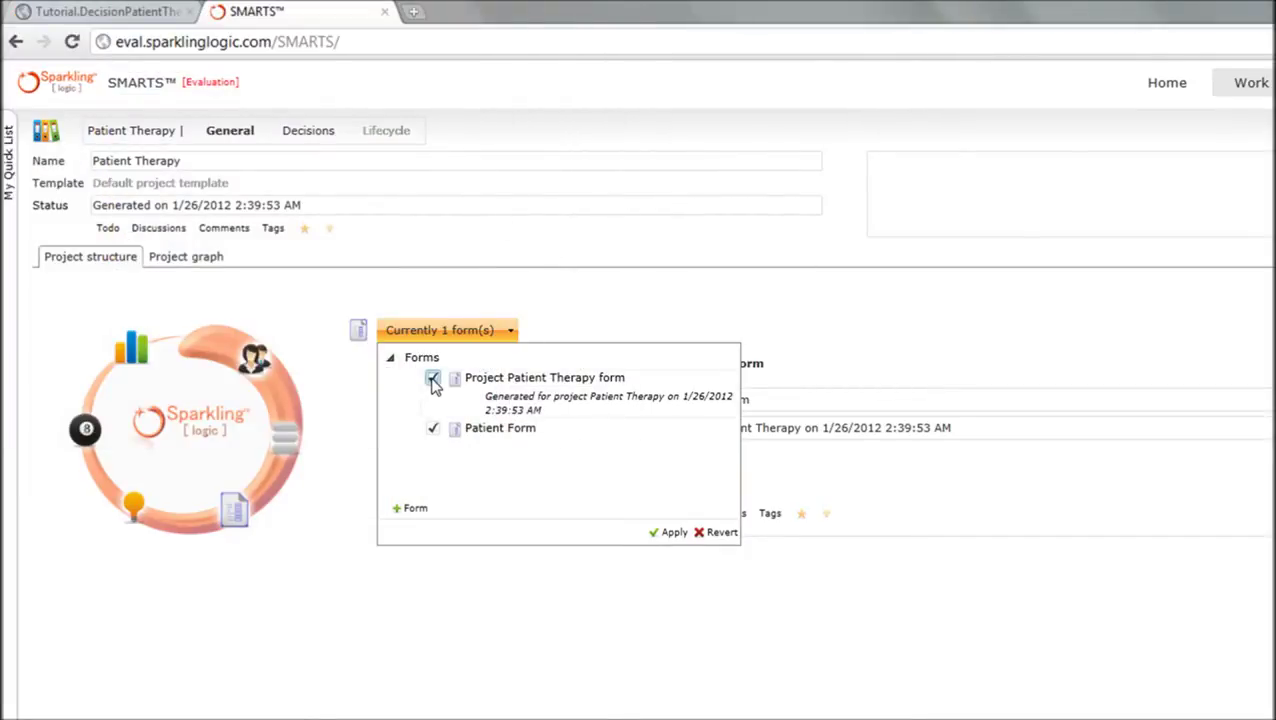
Remove the generated Project Patient Therapy form from the project
left_click(433, 380)
left_click(671, 534)
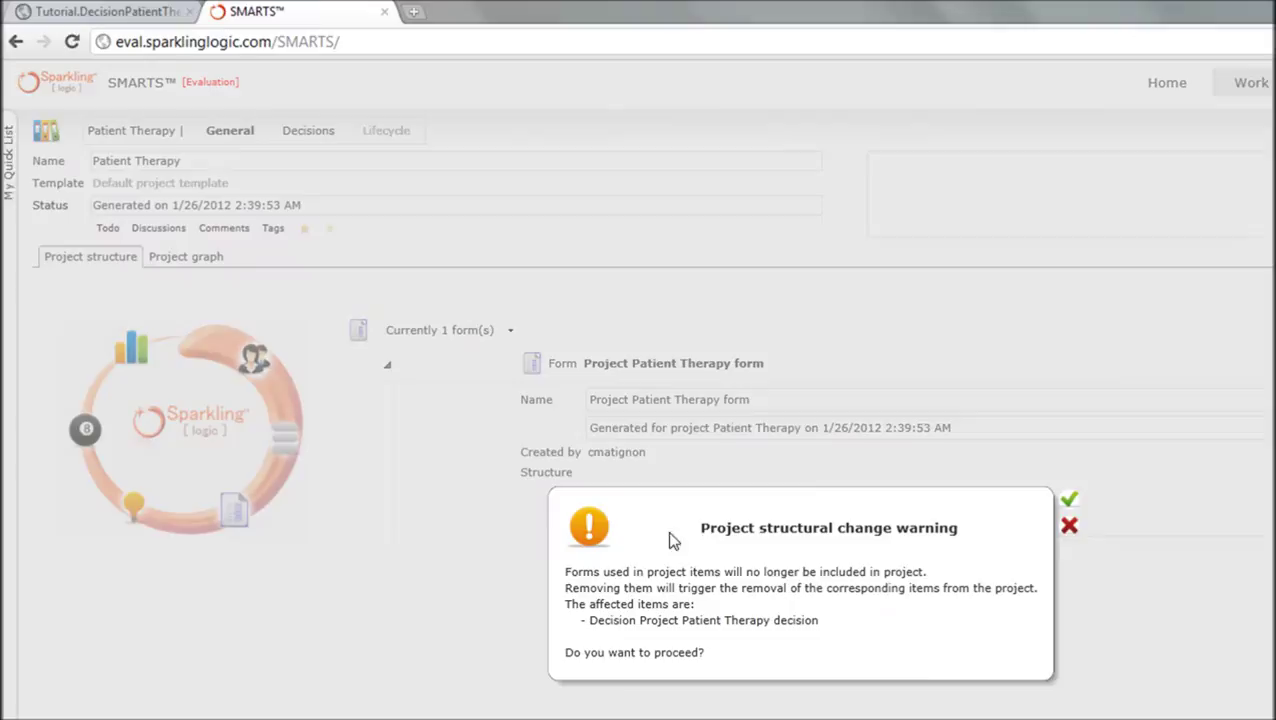
left_click(1067, 499)
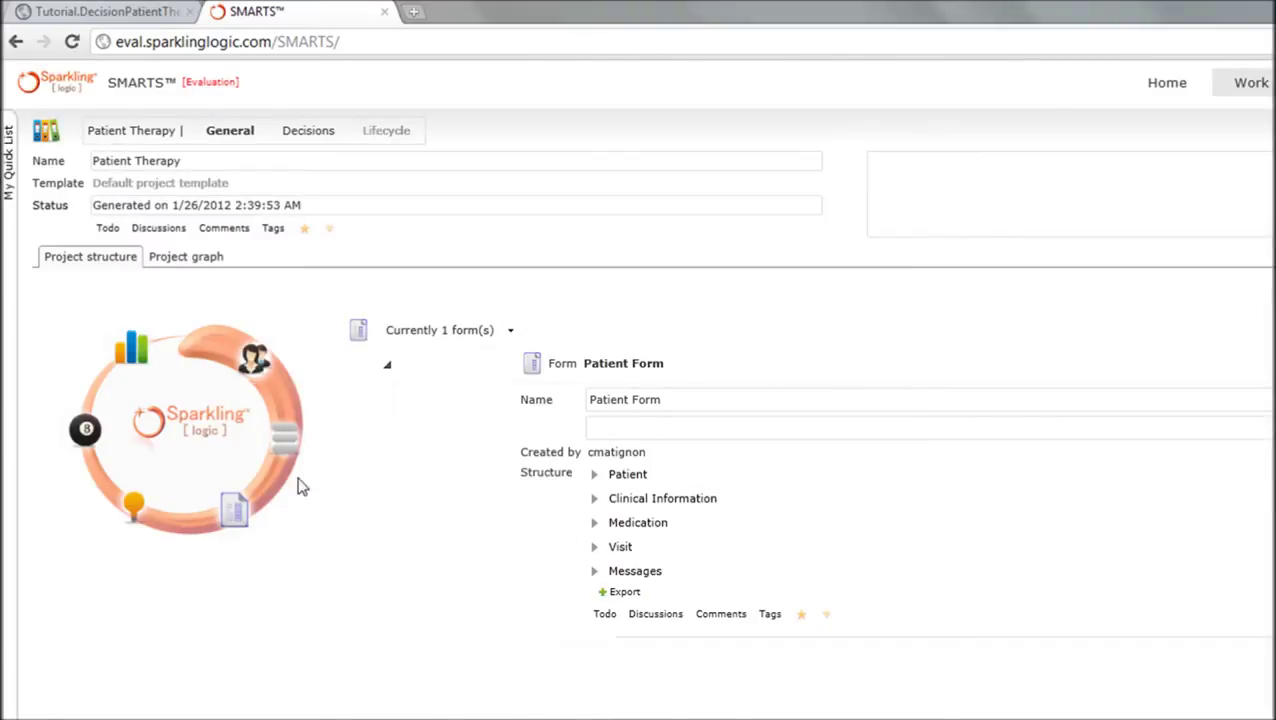
Create a document group named 'Smith Use Case' based on Patient Form
left_click(285, 438)
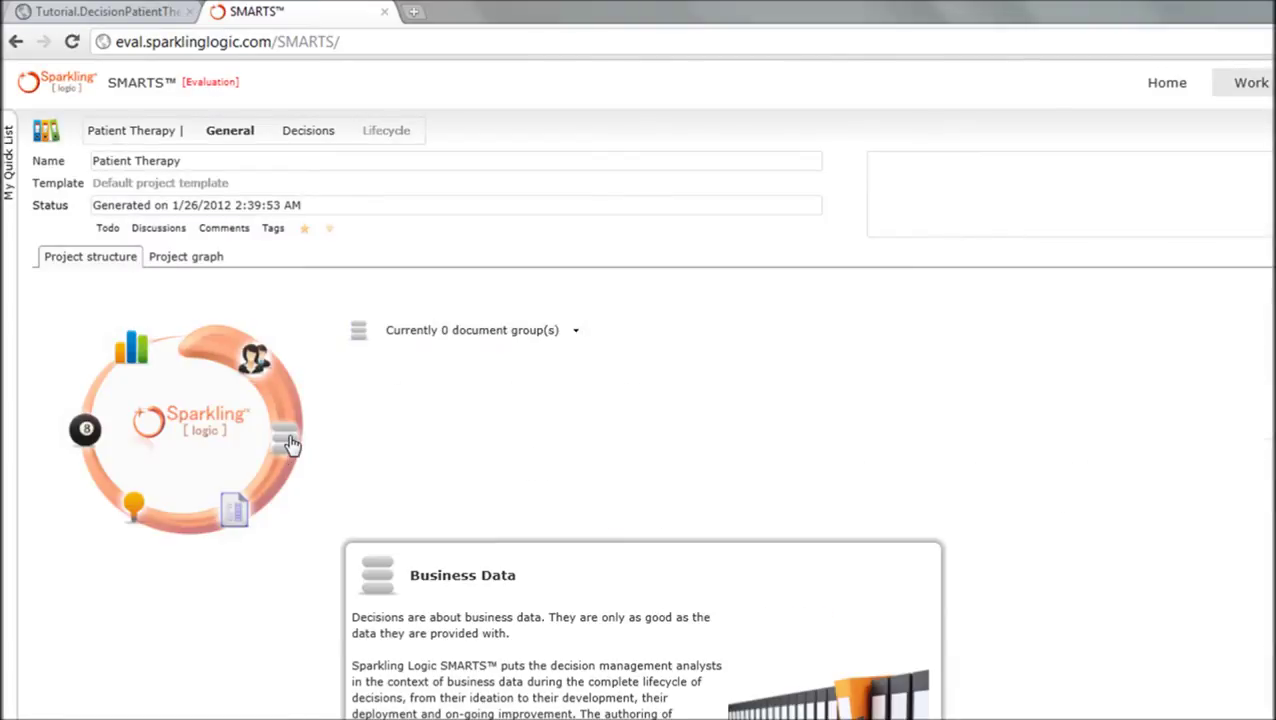
left_click(577, 330)
left_click(470, 515)
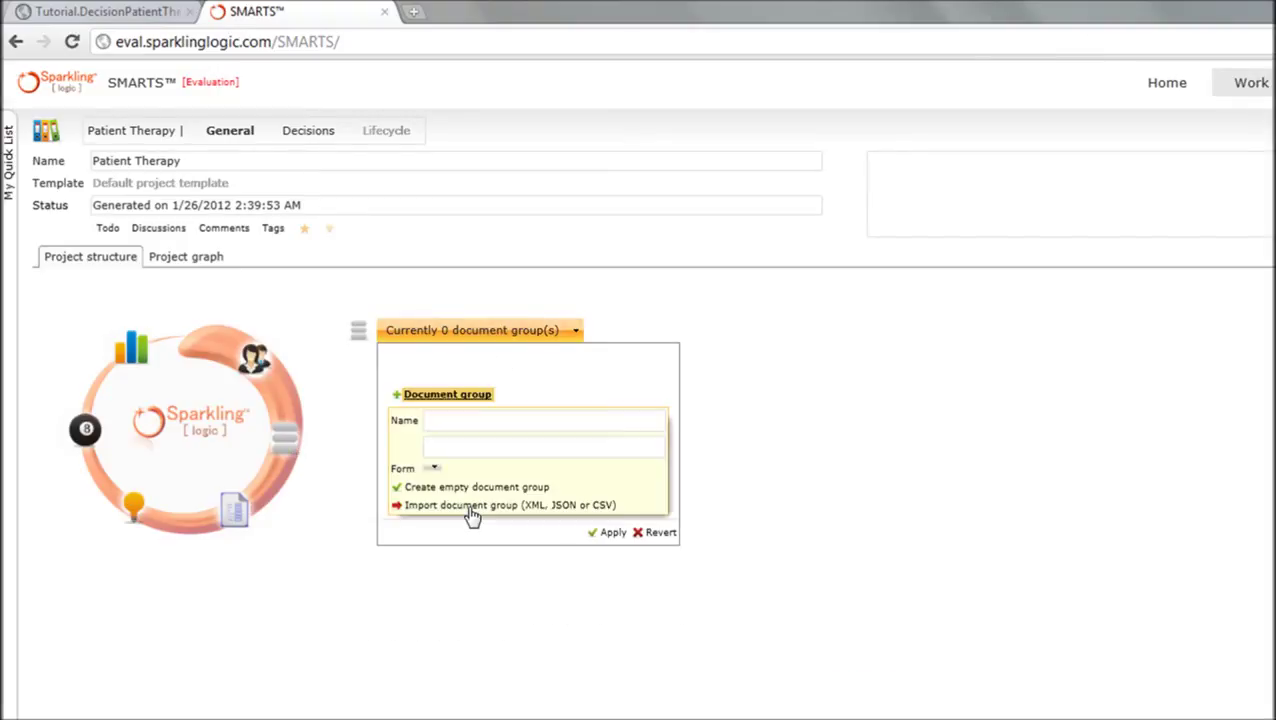
left_click(468, 421)
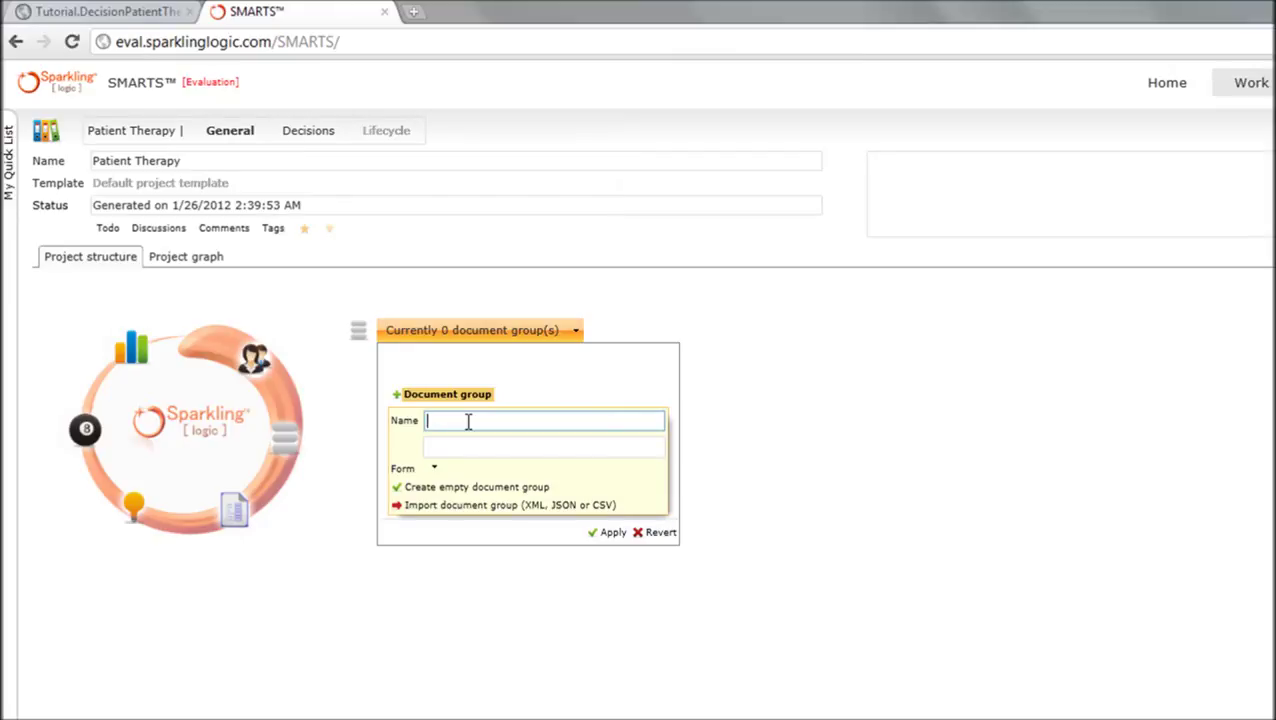
type("Smith Use Cases")
left_click(434, 467)
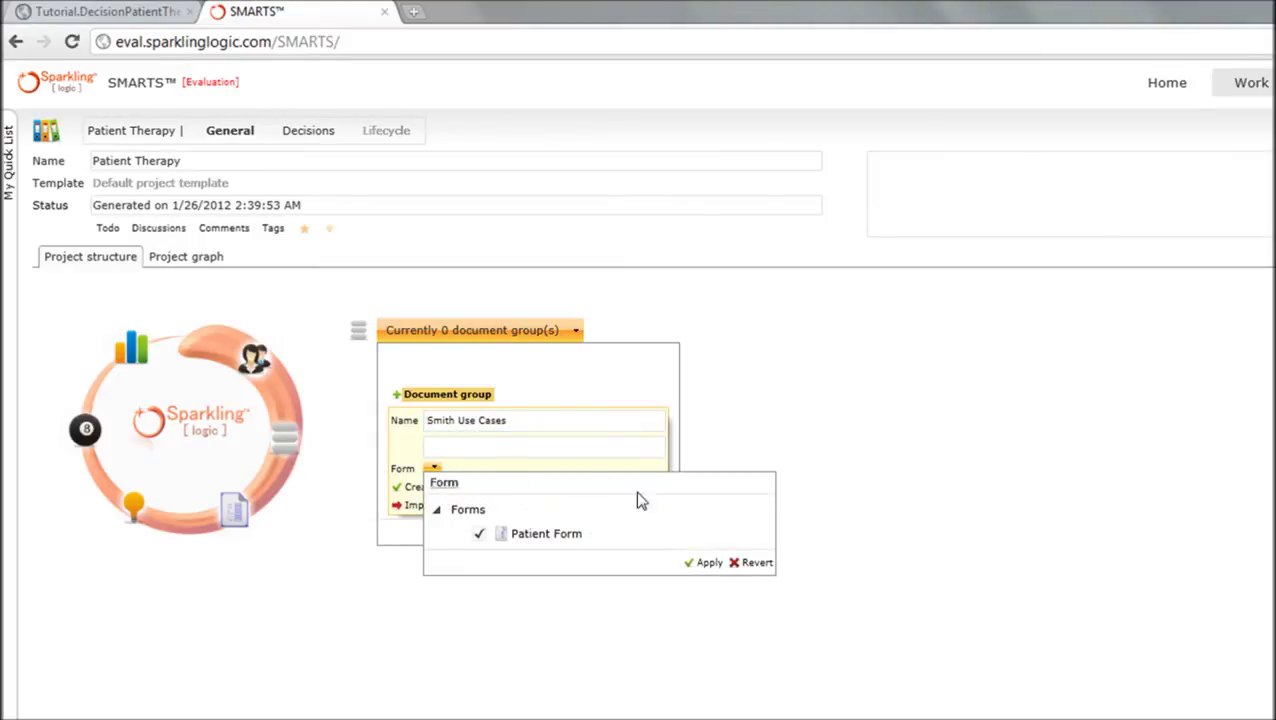
left_click(706, 562)
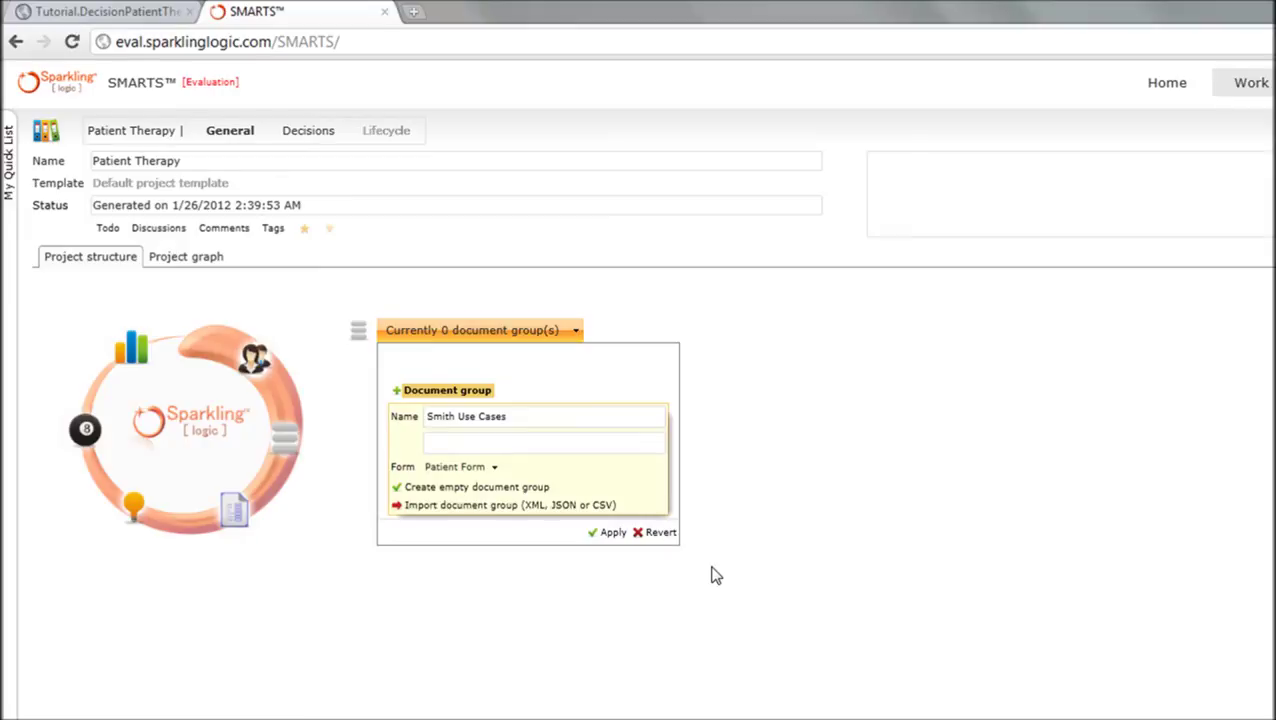
Import Smith Sample.json into the new document group
left_click(598, 505)
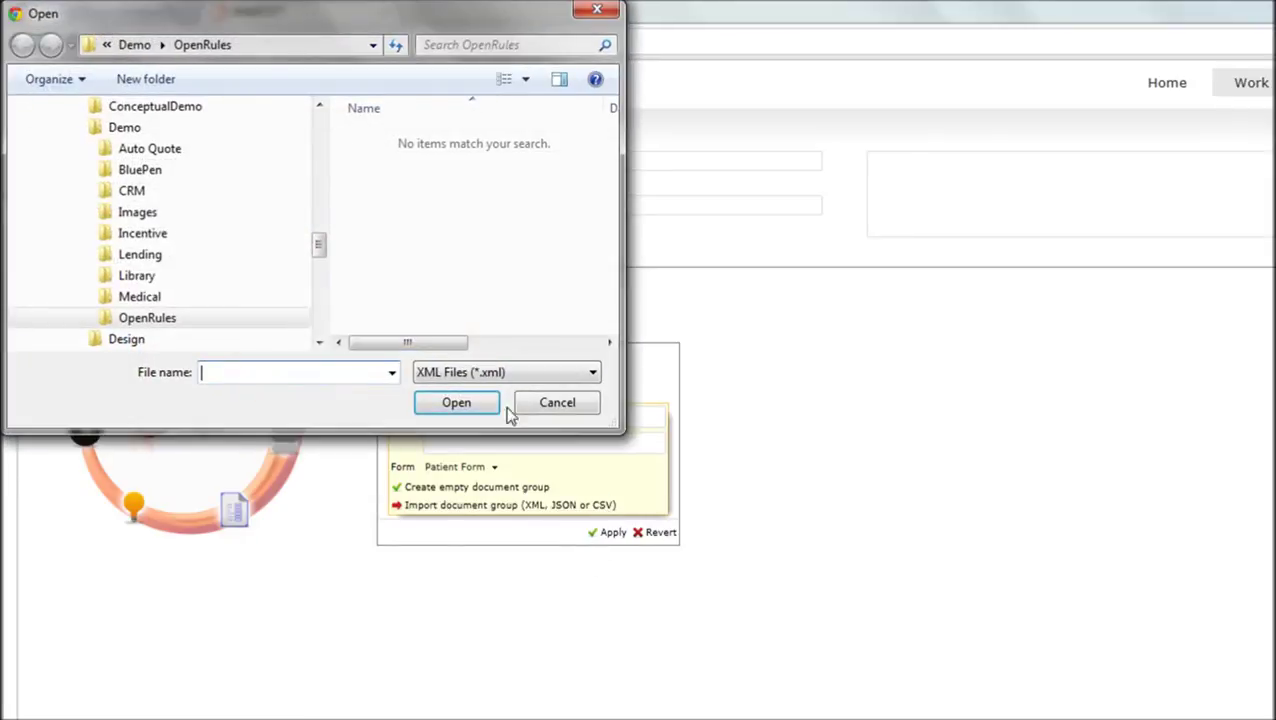
left_click(504, 377)
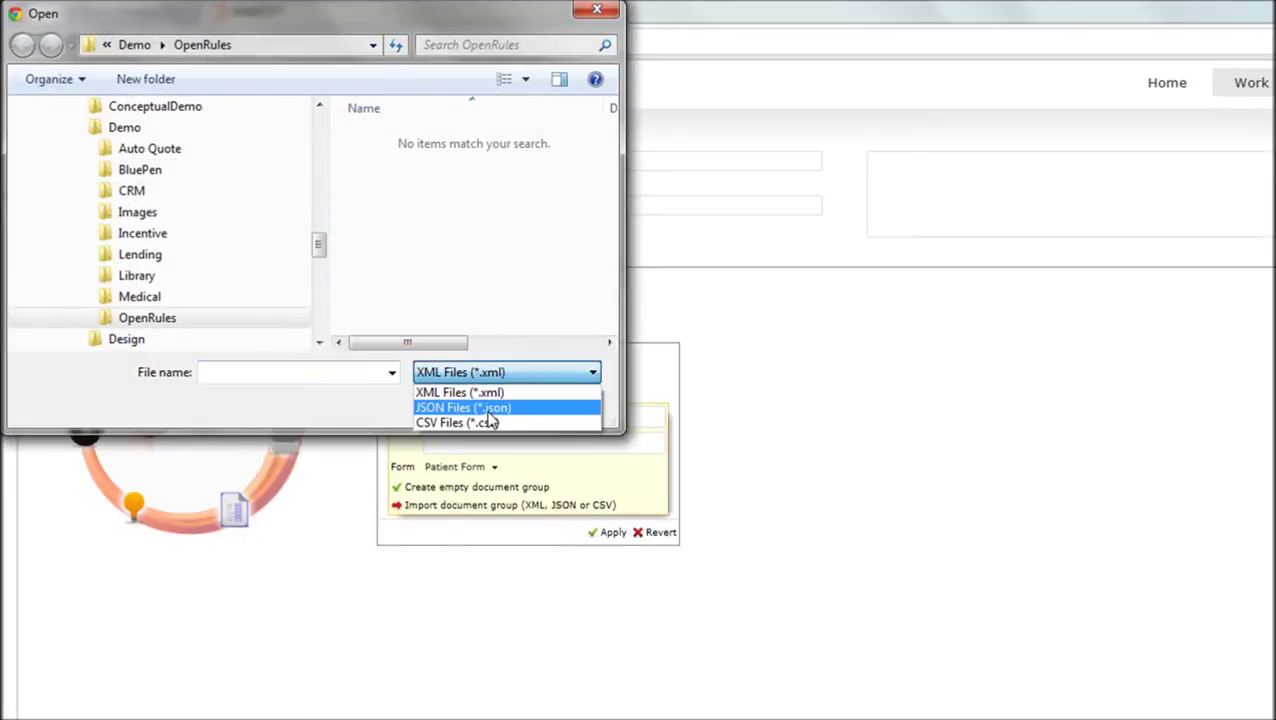
left_click(488, 412)
left_click(460, 186)
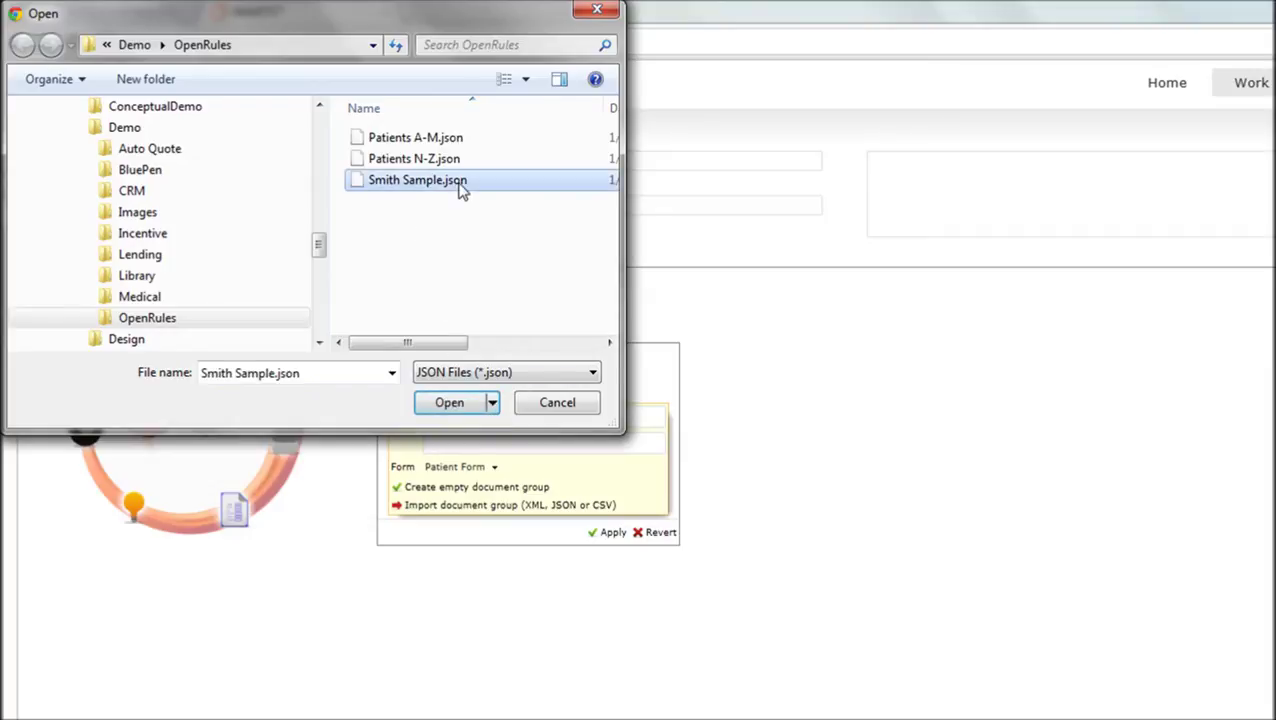
double_click(460, 186)
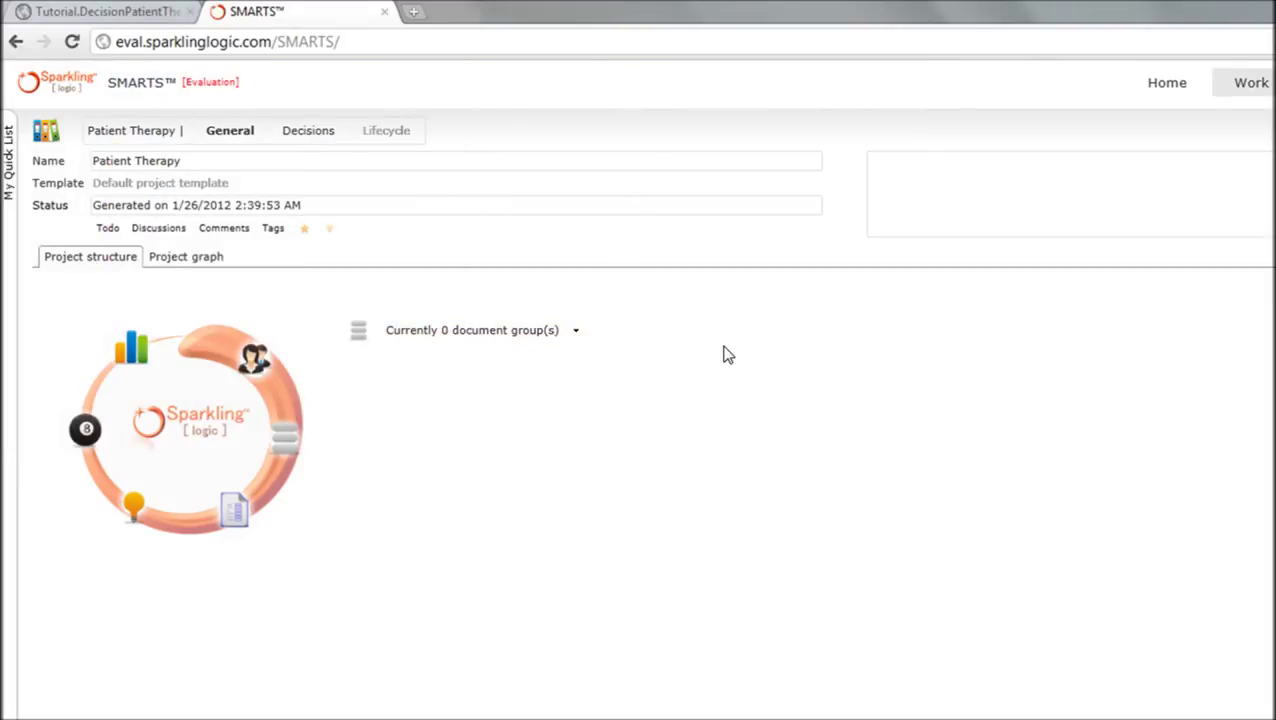
Attach the Smith Use Cases group to the Patient Therapy project
left_click(569, 329)
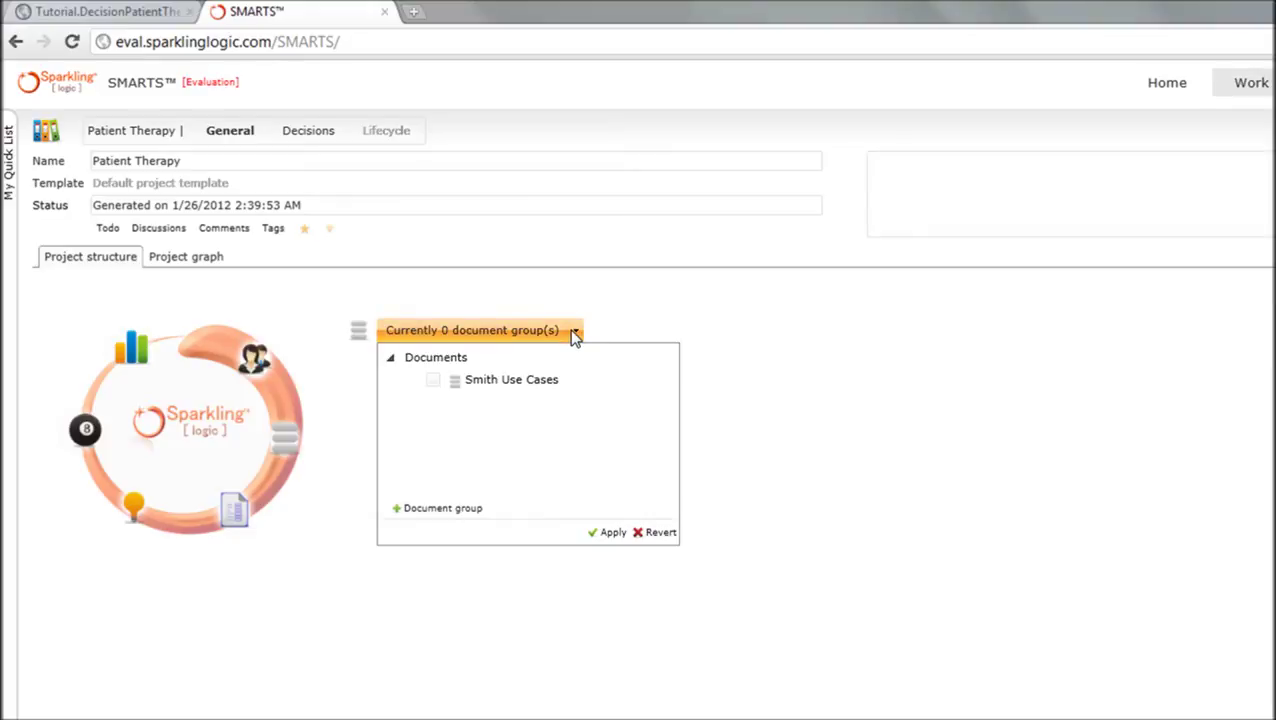
left_click(432, 380)
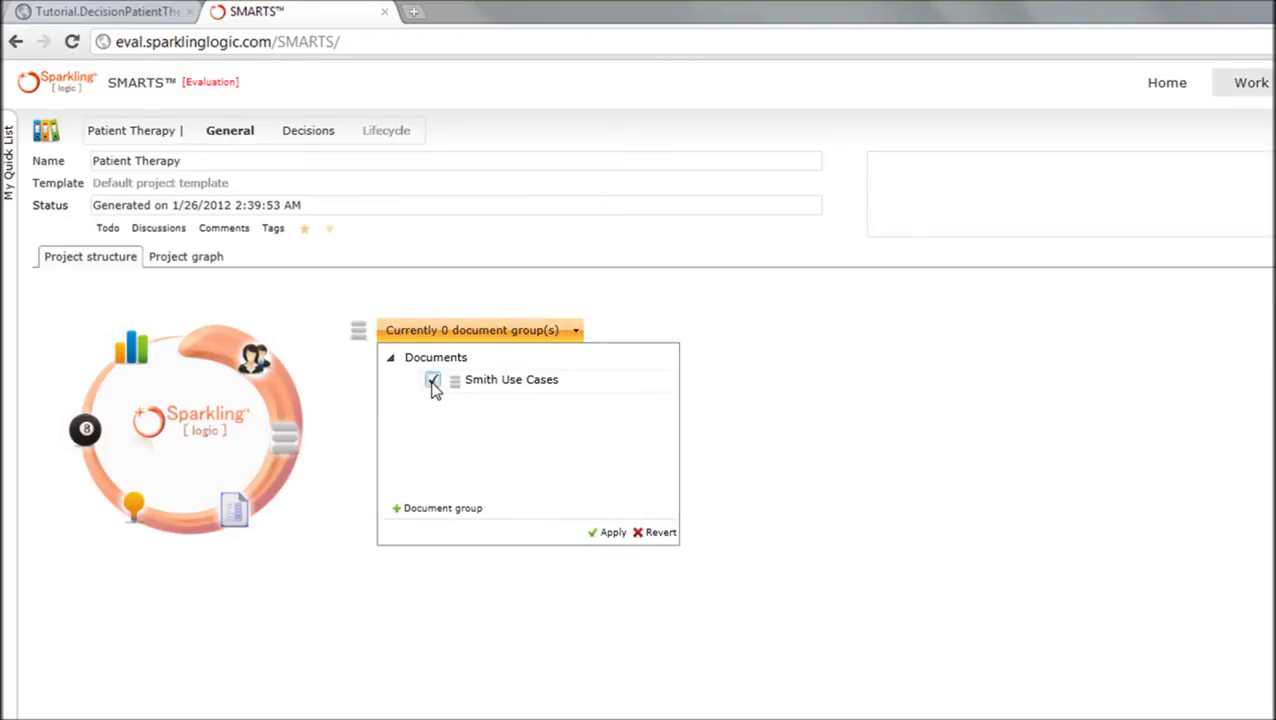
left_click(609, 532)
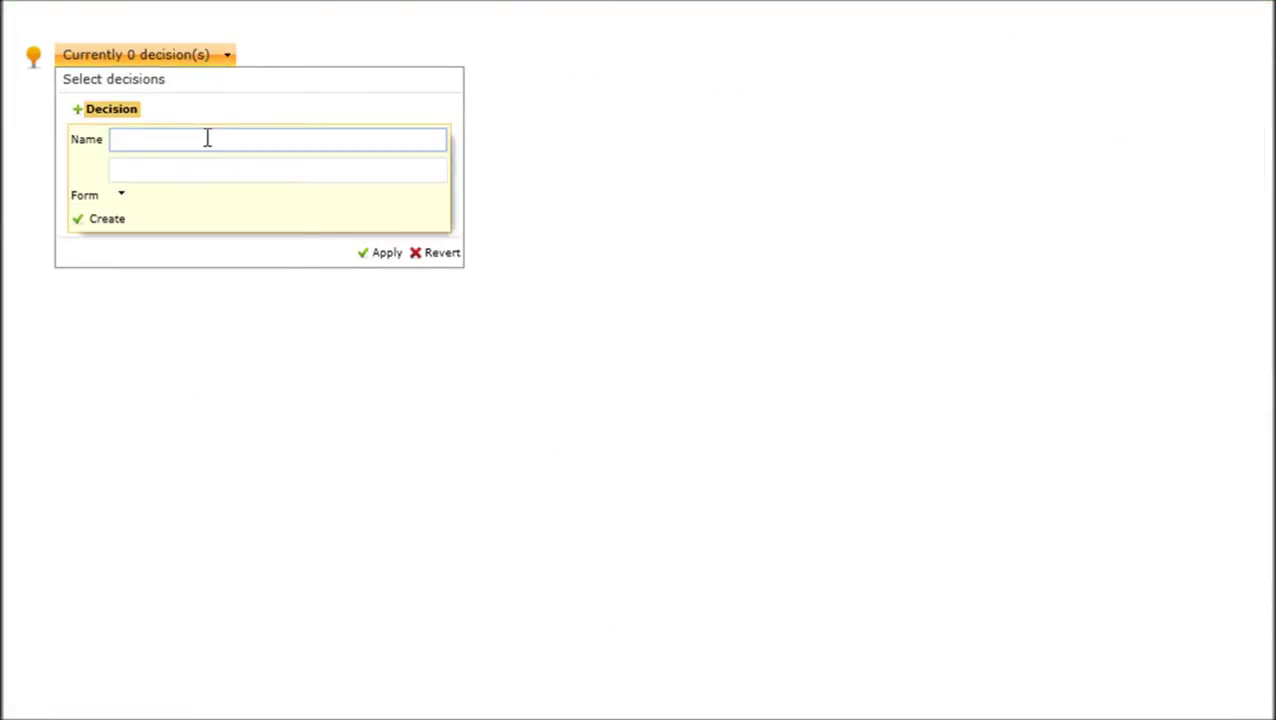
Create a decision named 'Define Treatment' using Patient Form
type("Define ")
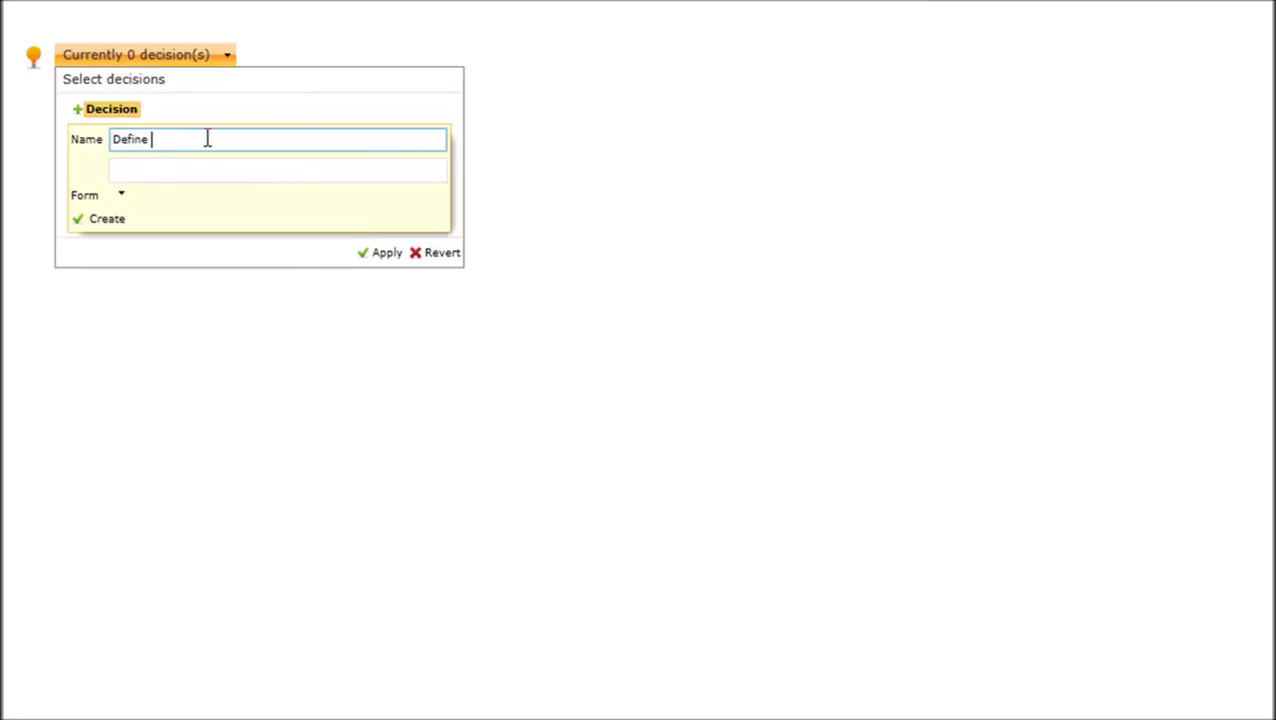
type("Treatment")
left_click(121, 195)
left_click(437, 305)
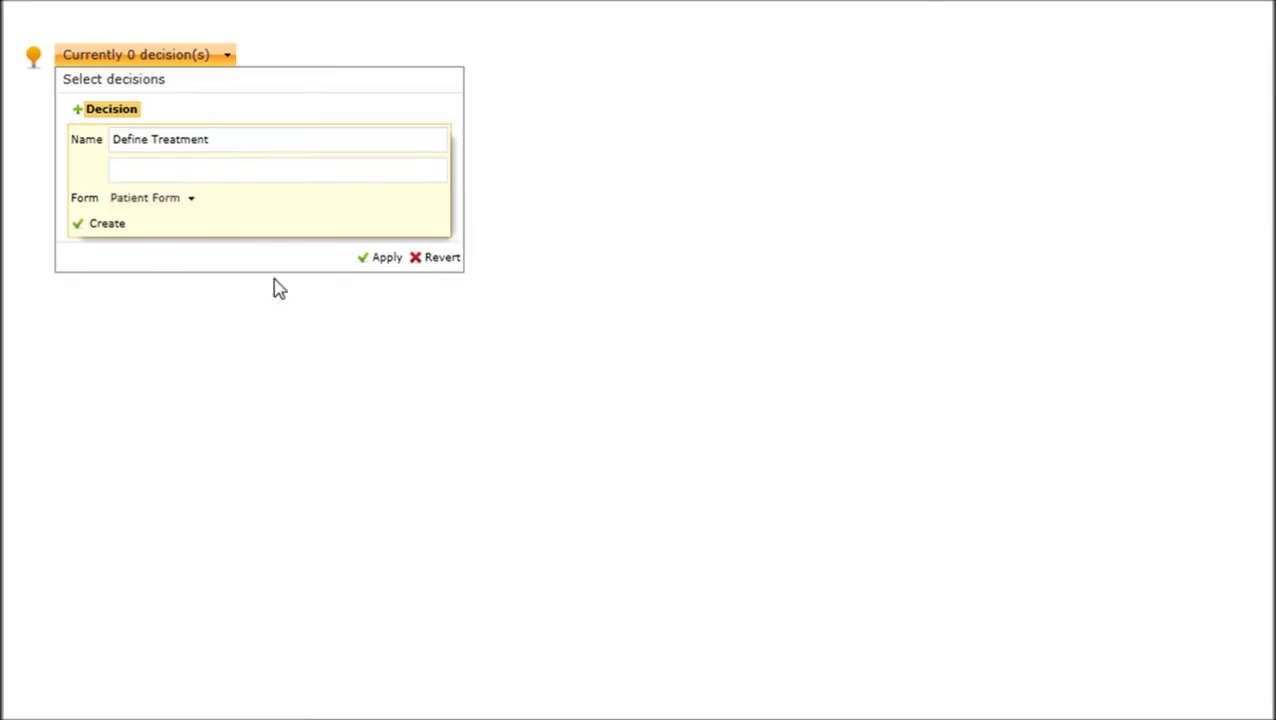
left_click(106, 225)
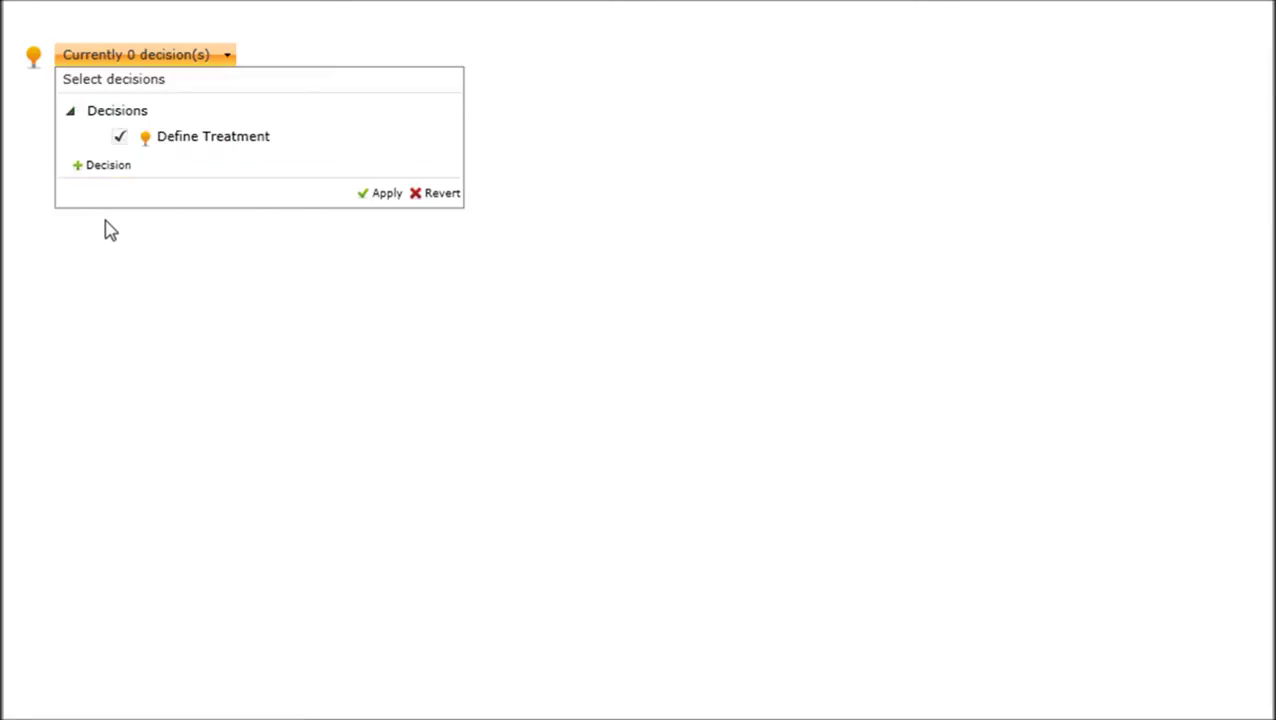
left_click(390, 202)
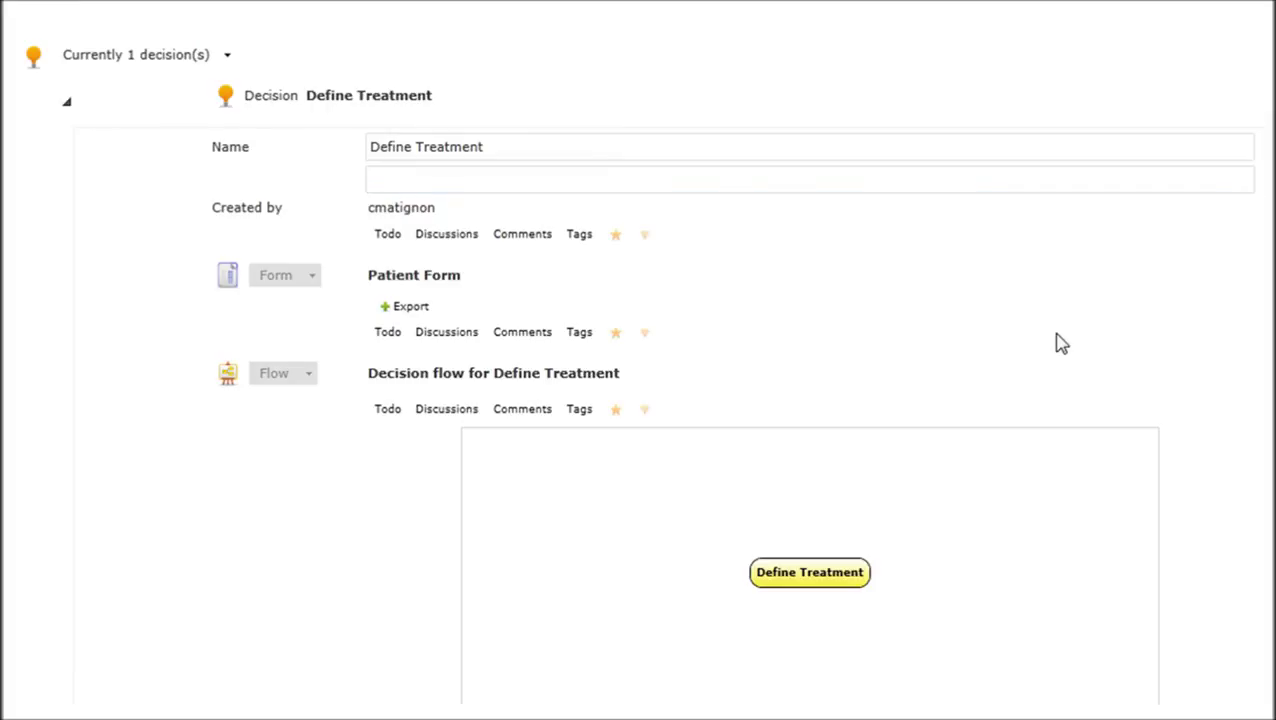
Link Smith Use Cases to Define Treatment and open the decision for rule editing
scroll(638, 400, "down", 1)
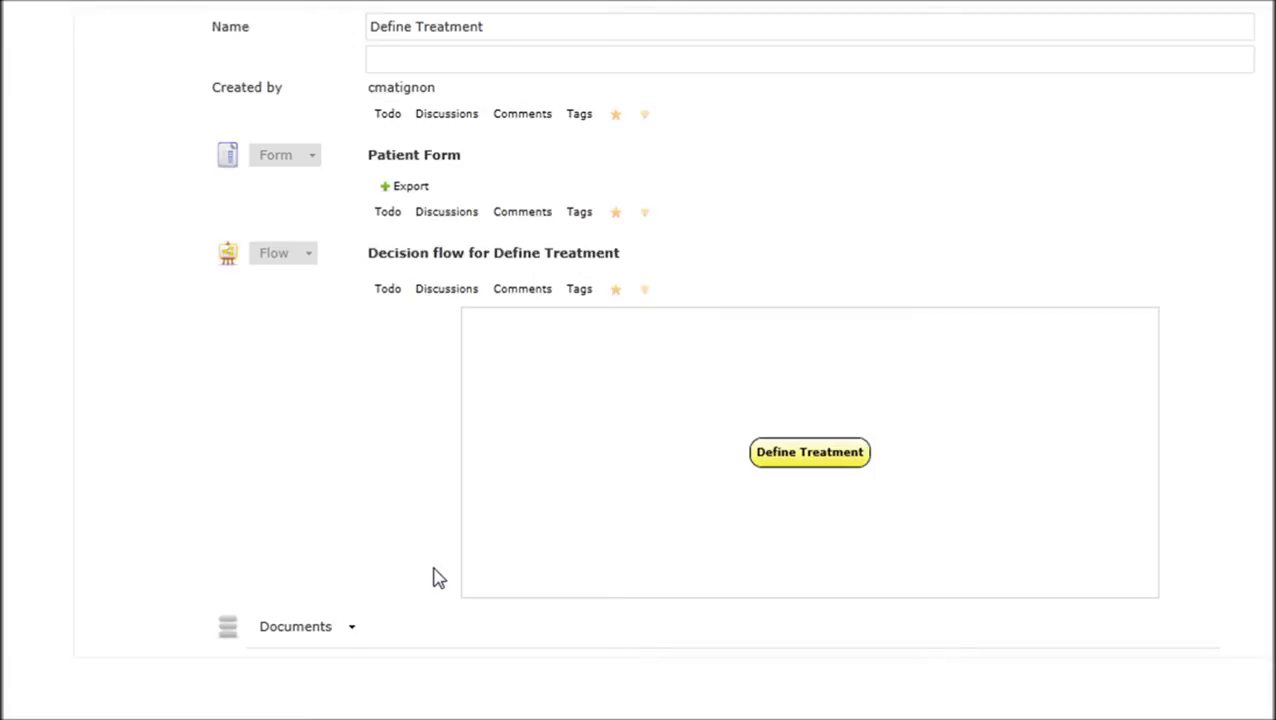
left_click(347, 628)
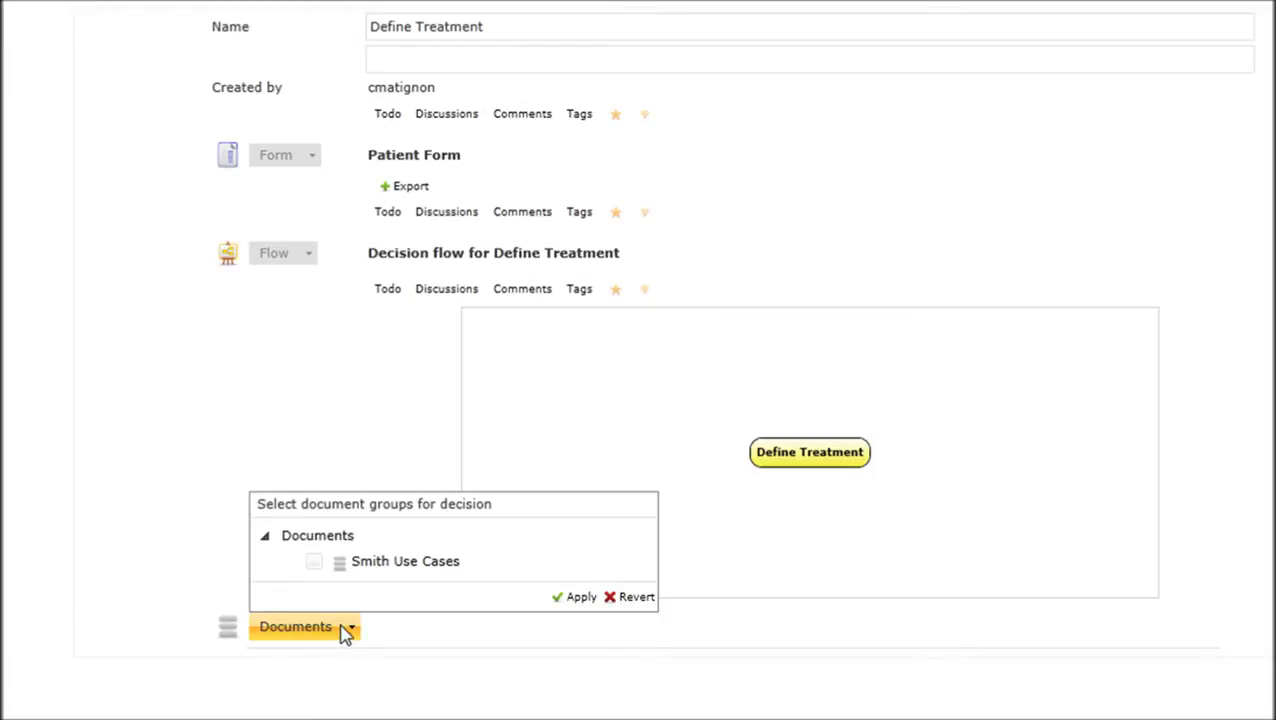
left_click(314, 564)
left_click(581, 598)
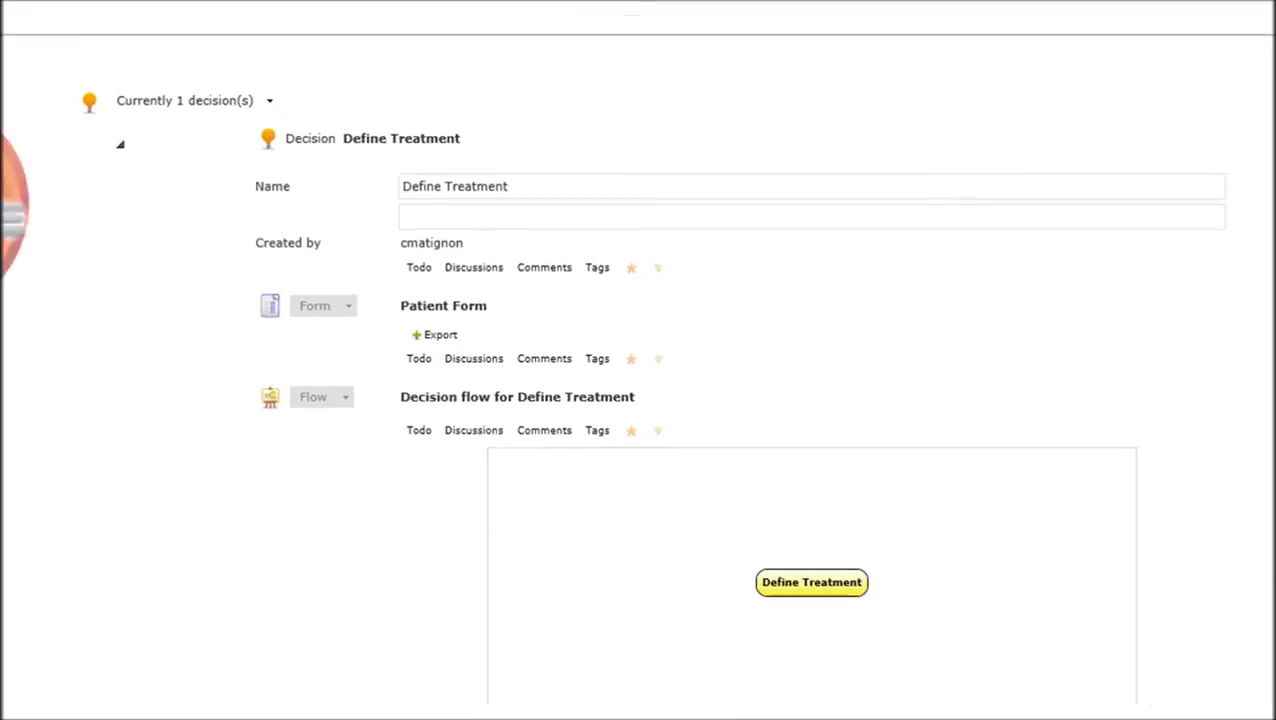
left_click(532, 290)
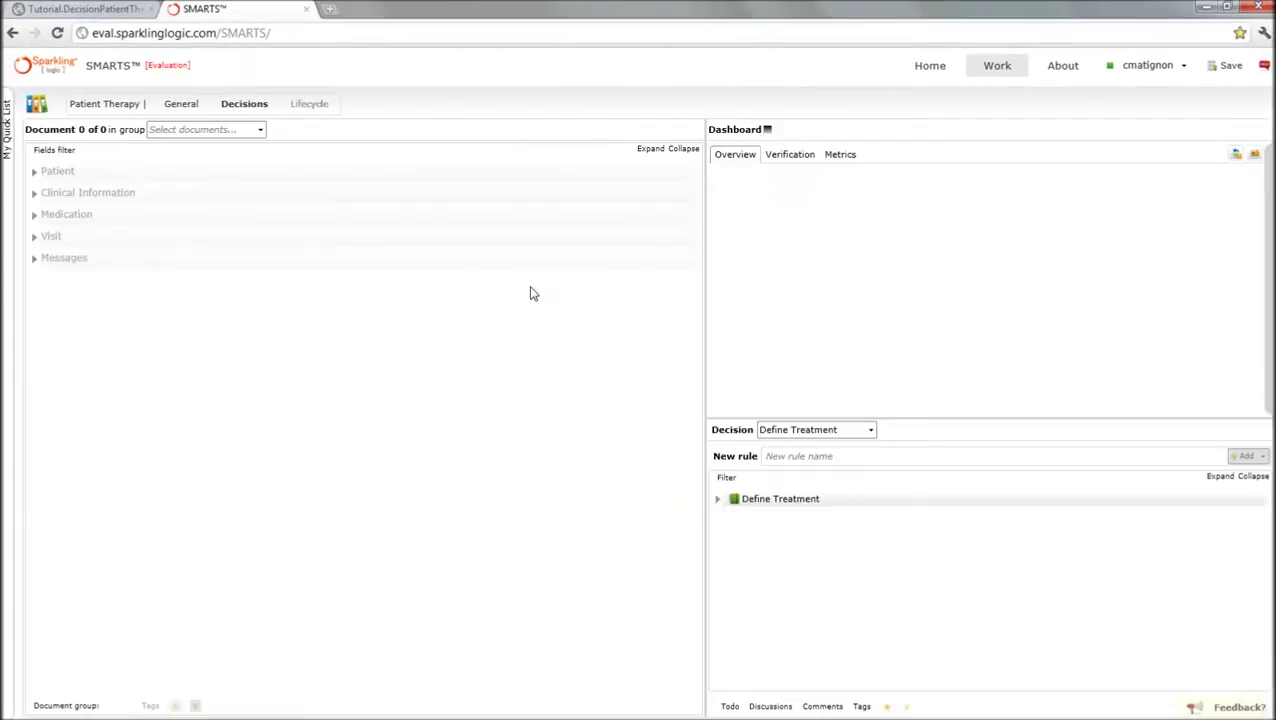
Load the Smith Use Cases documents and advance to document 3 of 3, the Amoxicillin case
left_click(259, 134)
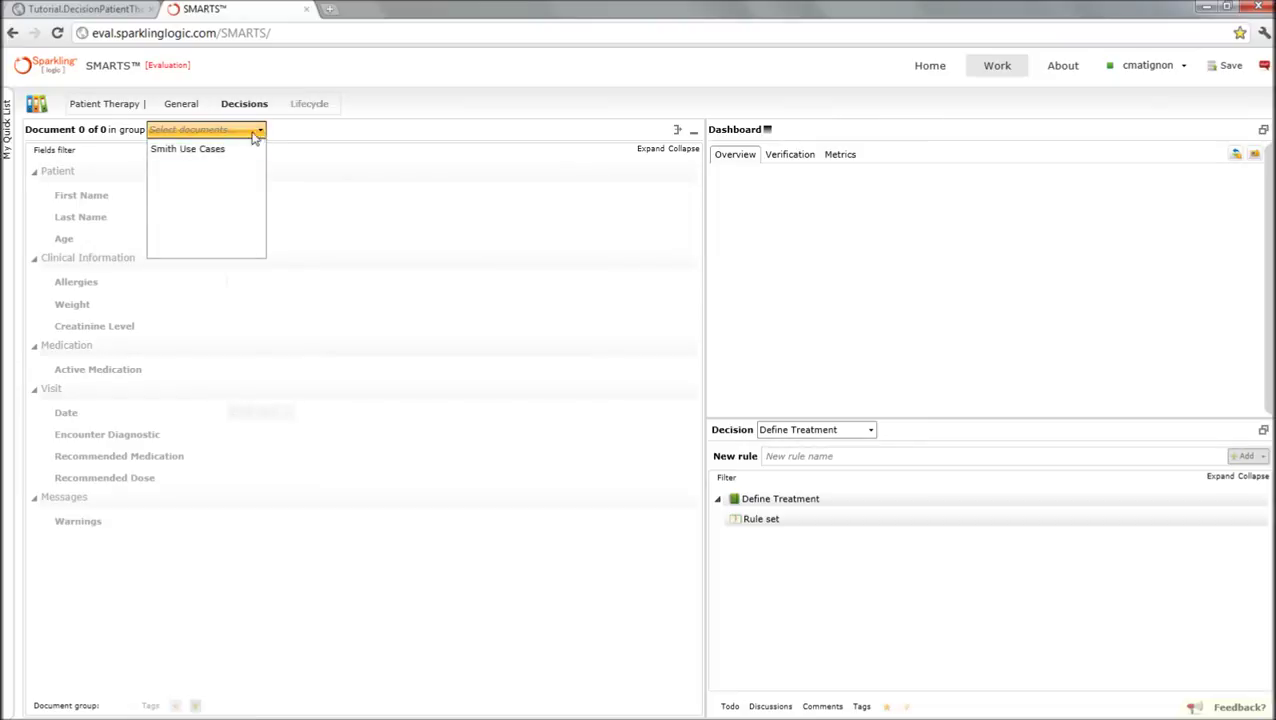
left_click(228, 149)
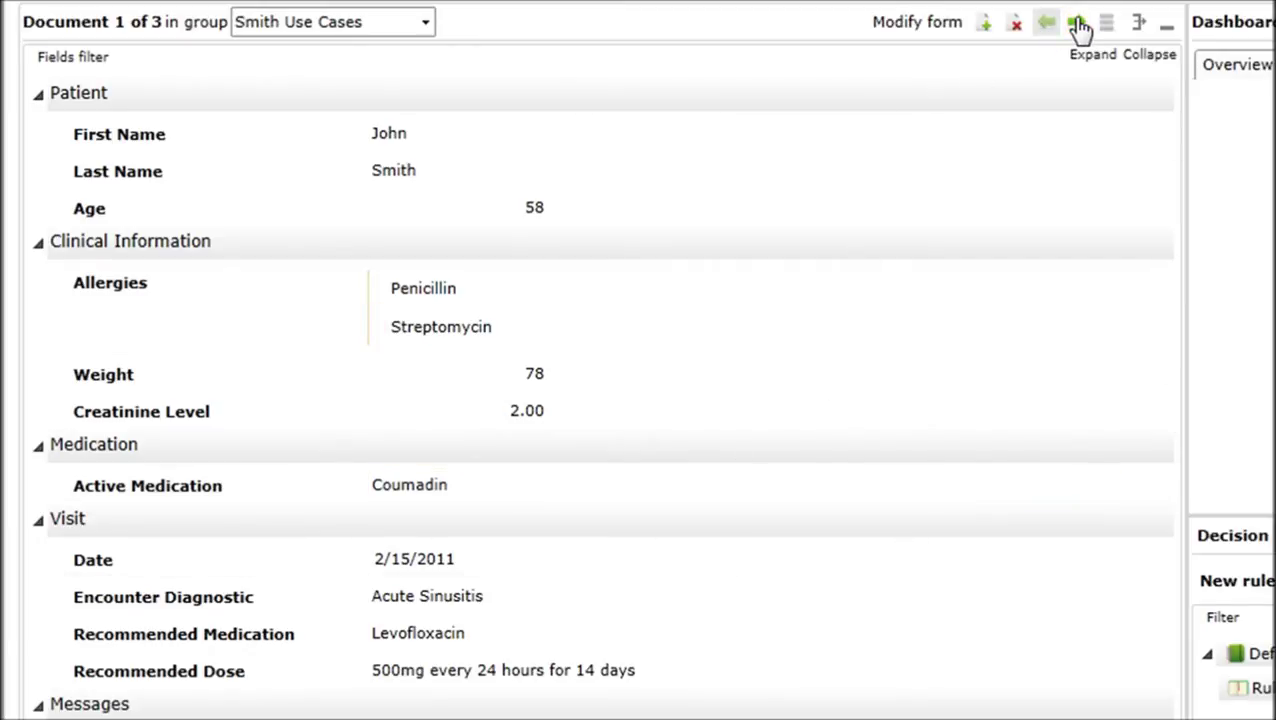
left_click(1077, 27)
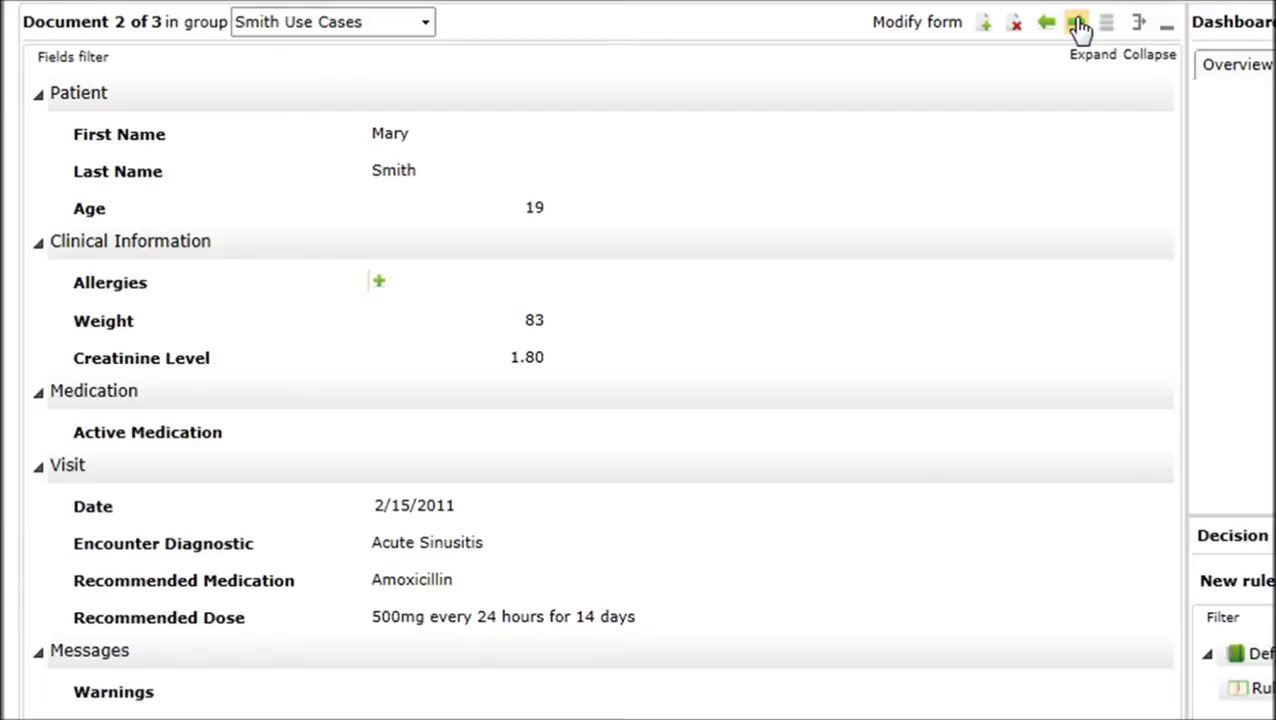
left_click(1078, 25)
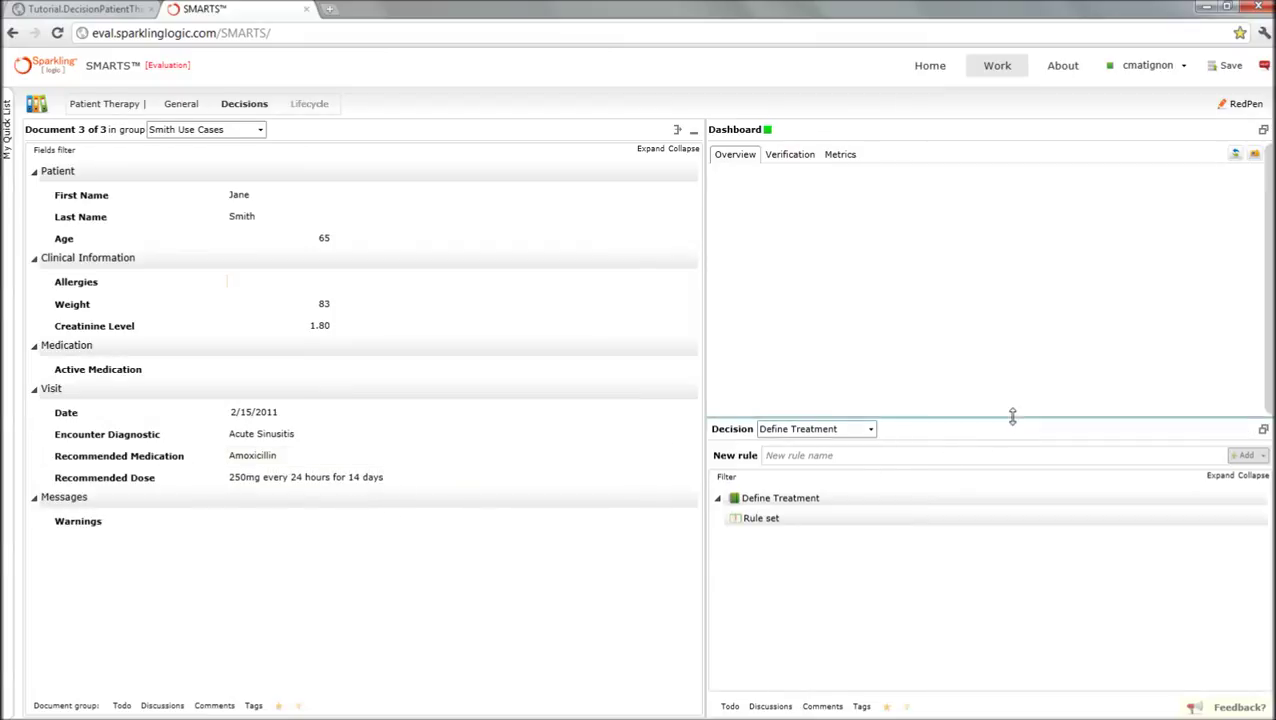
In the decision flow, rename the Define Treatment step to 'Define Medication', then hide the flow
left_click_drag(1011, 418, 1047, 176)
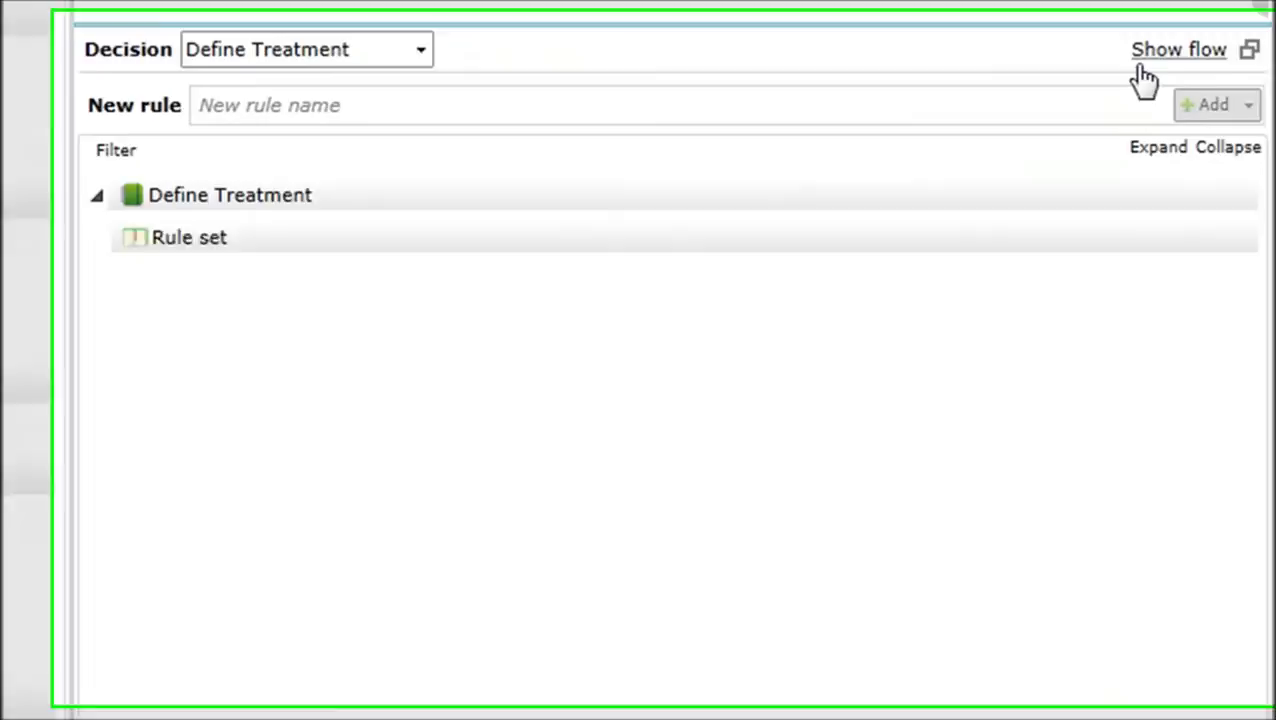
left_click(1230, 190)
mouse_move(308, 165)
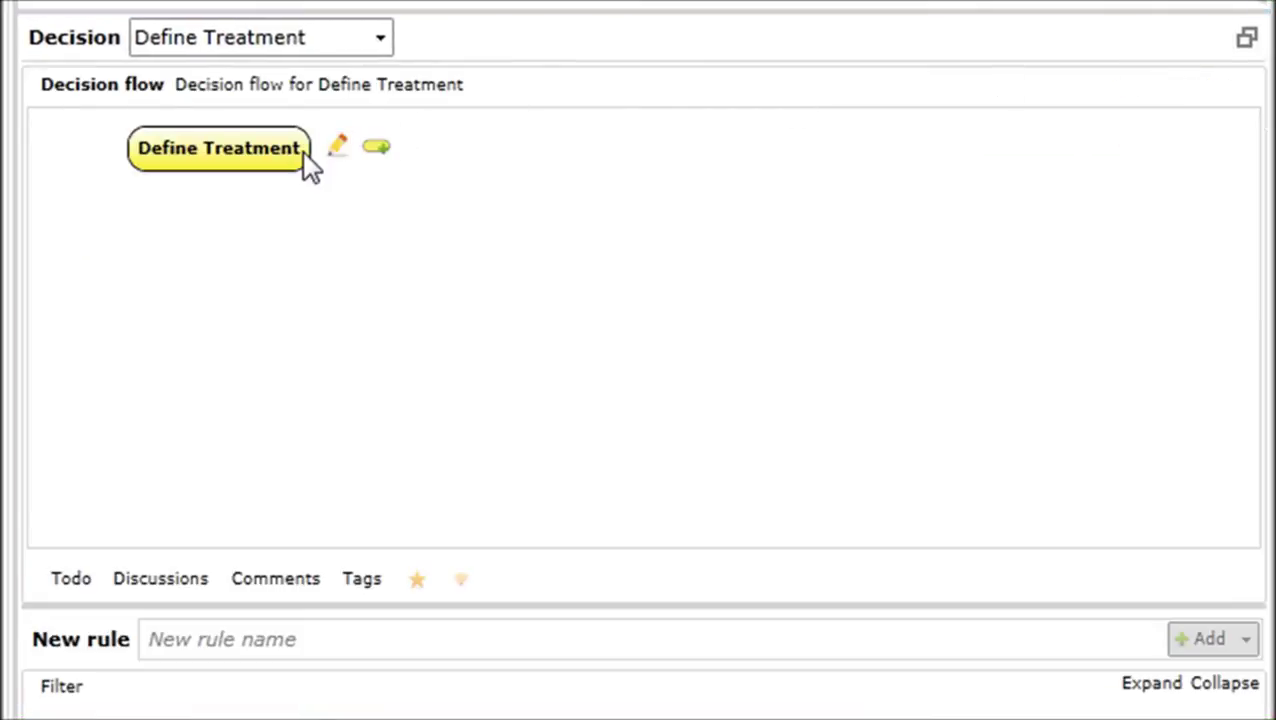
left_click(338, 152)
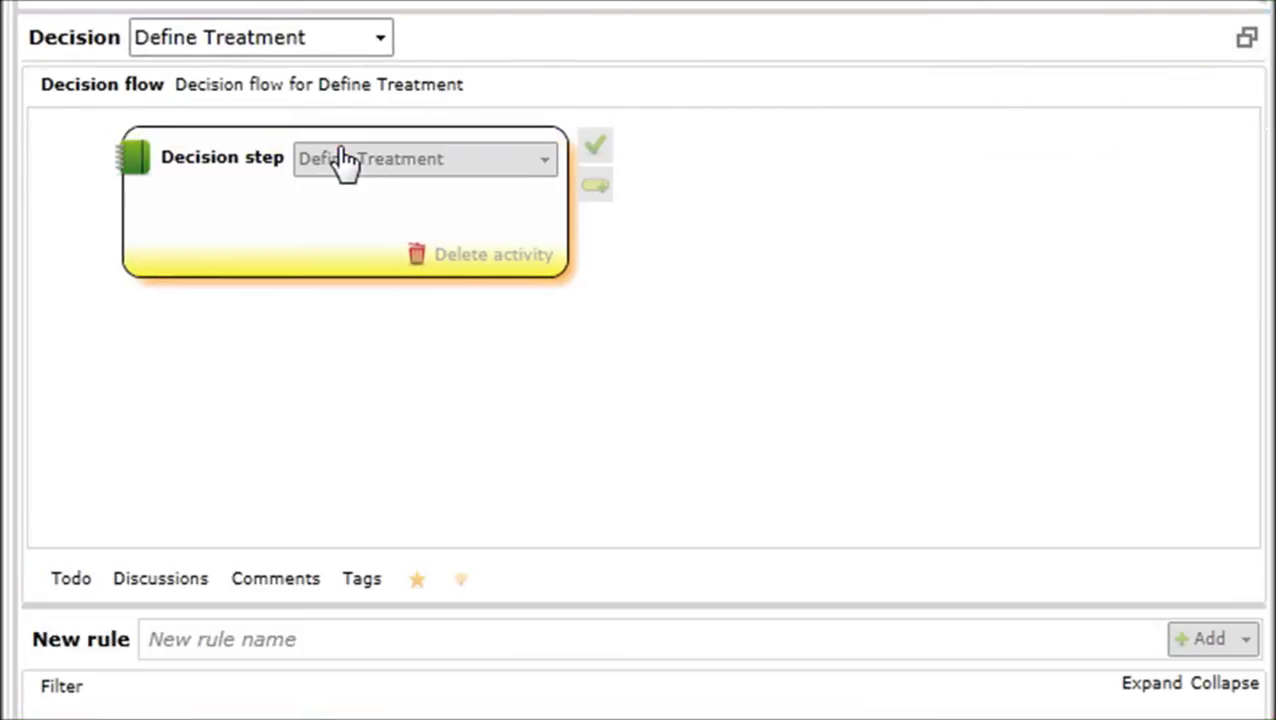
left_click(511, 160)
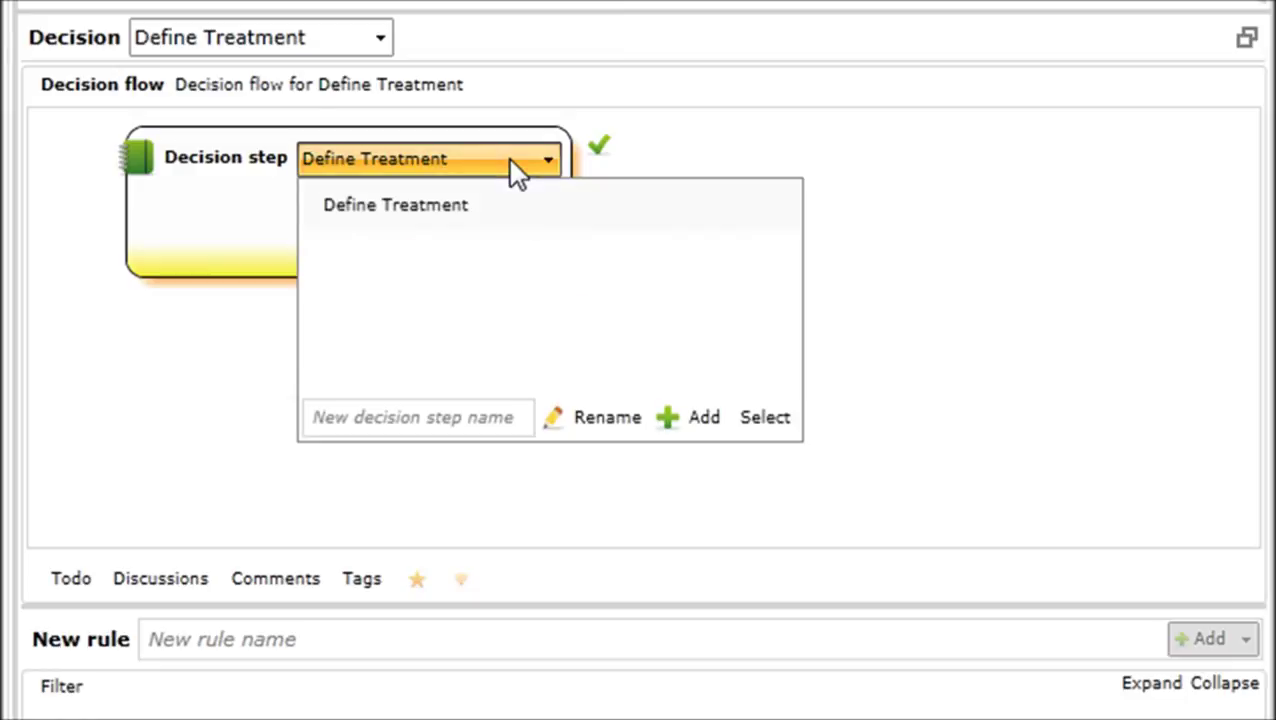
left_click(380, 417)
type("Define")
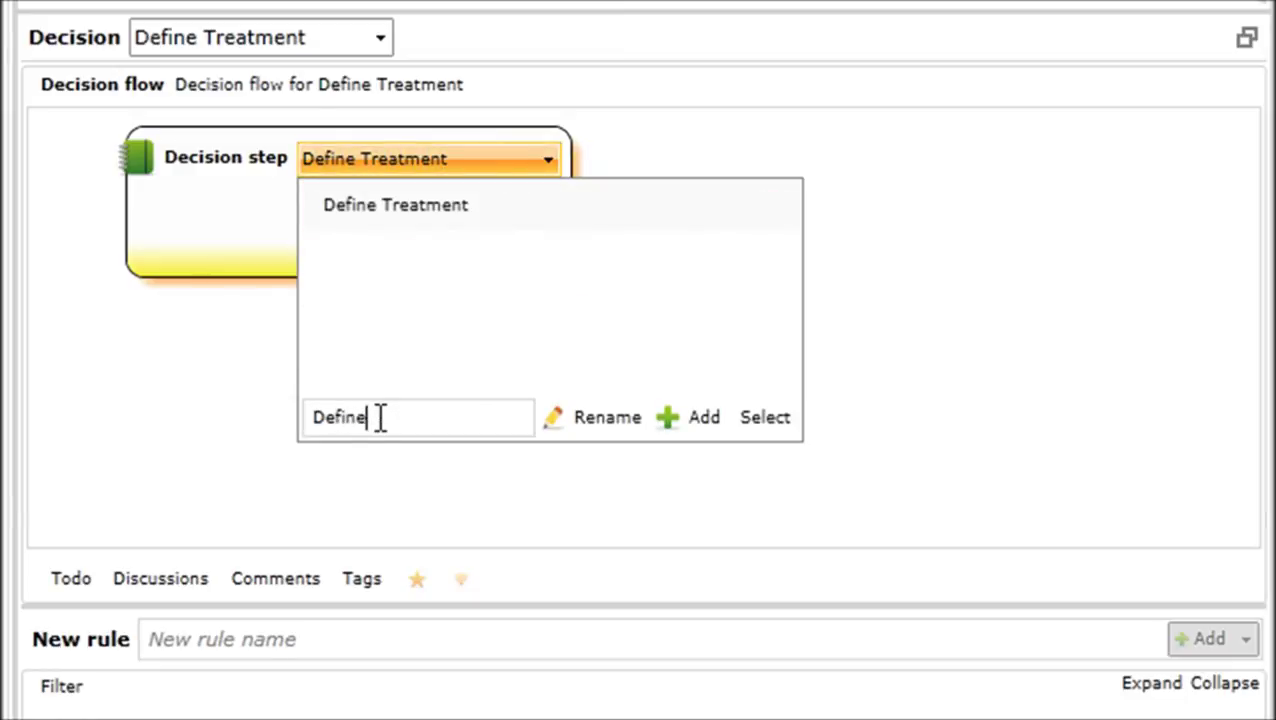
type(" Medication")
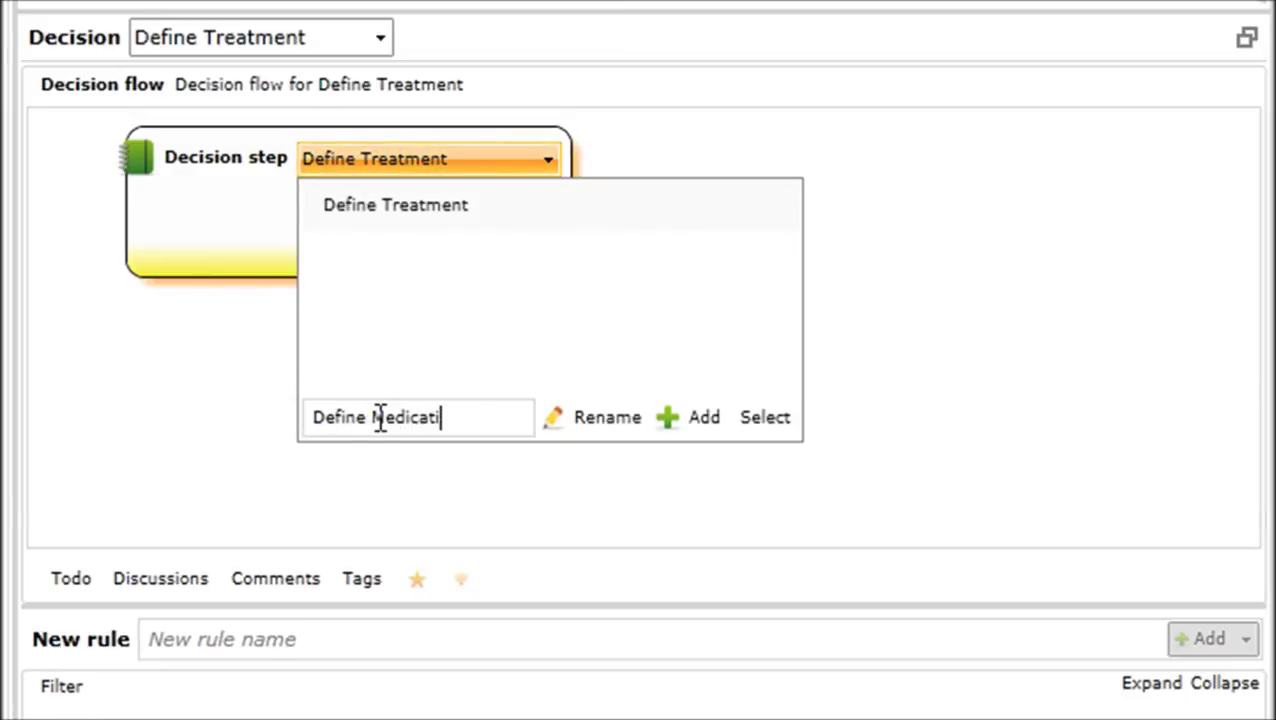
left_click(605, 420)
left_click(768, 418)
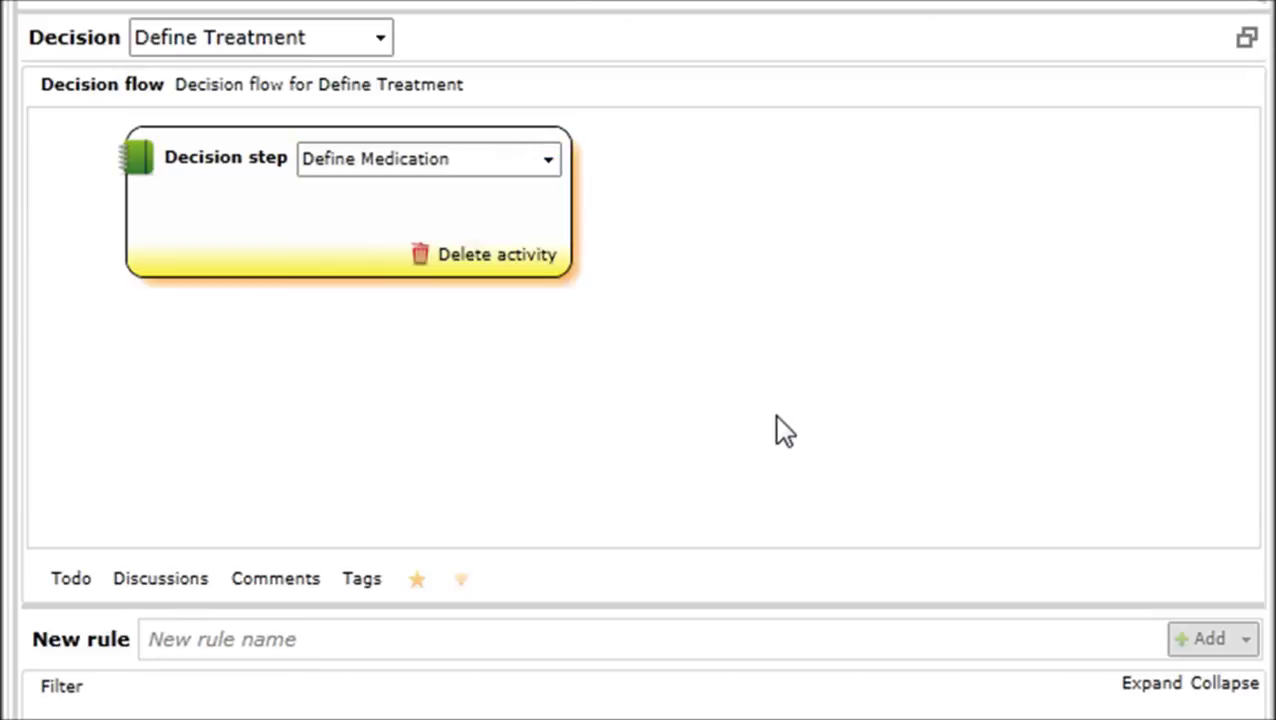
left_click(602, 150)
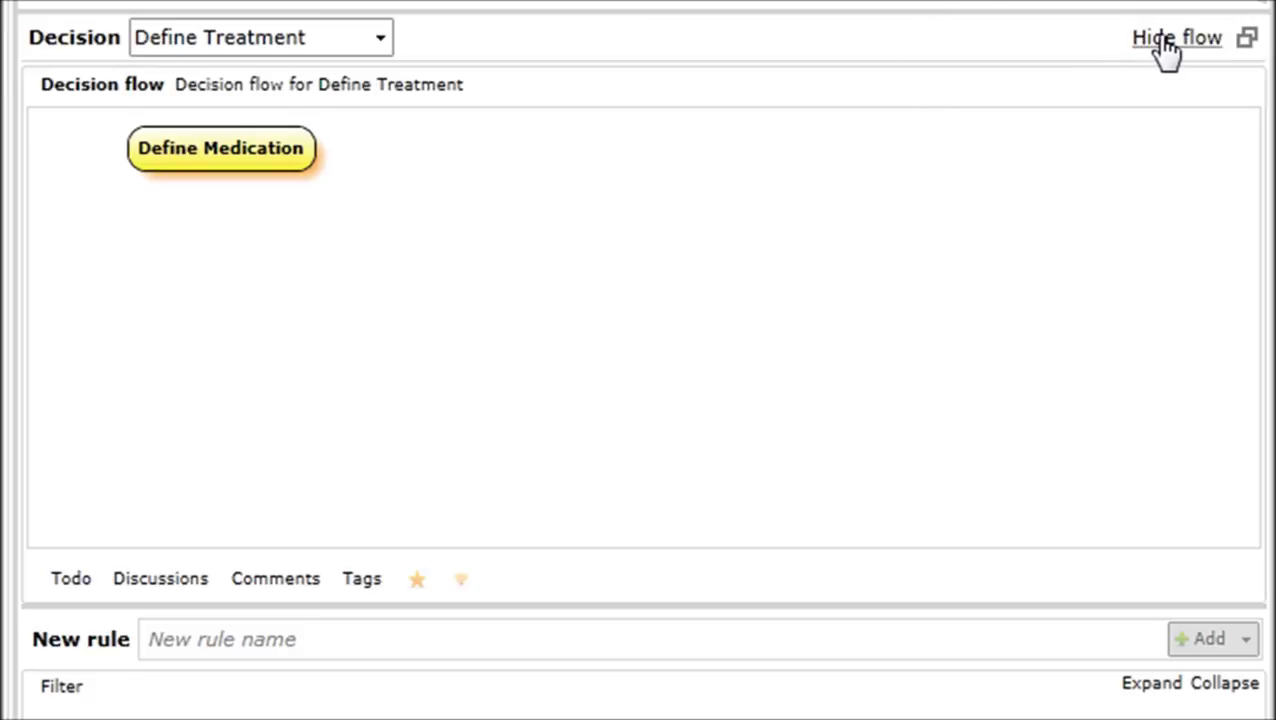
left_click(1165, 42)
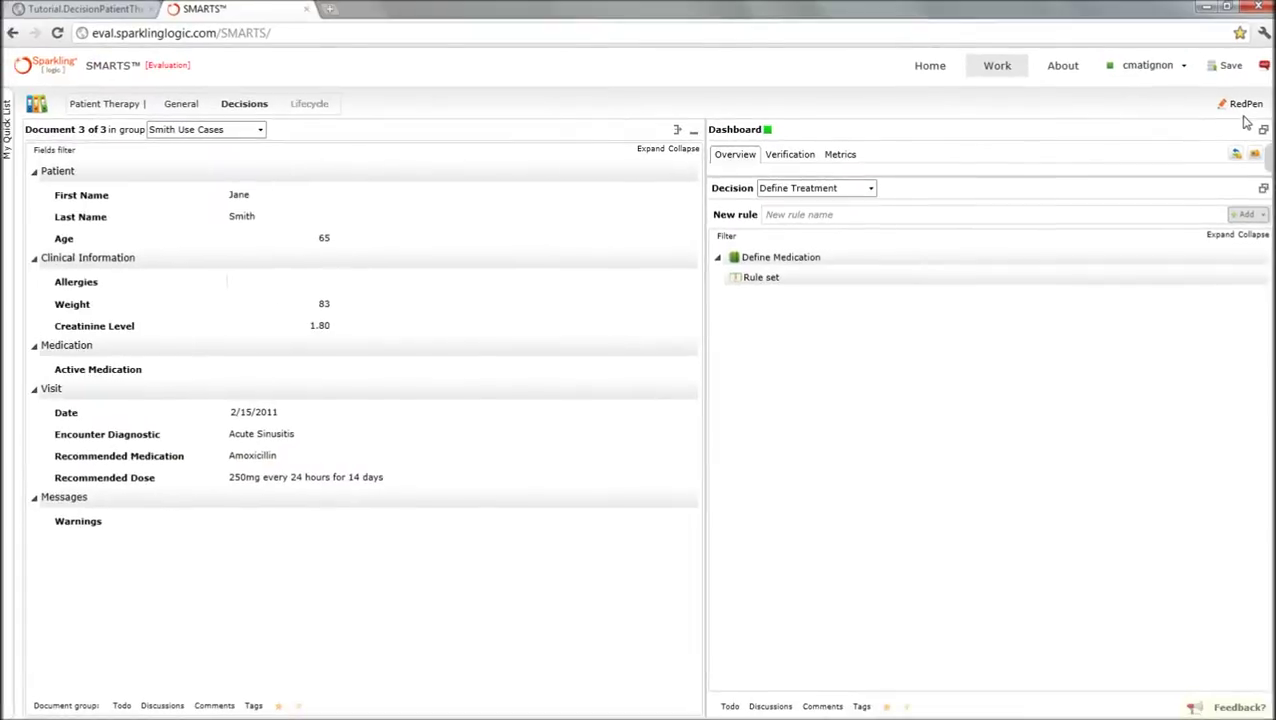
Turn on red-pen rule capture and review the tutorial's Medication and Dosing Rules
left_click(1245, 104)
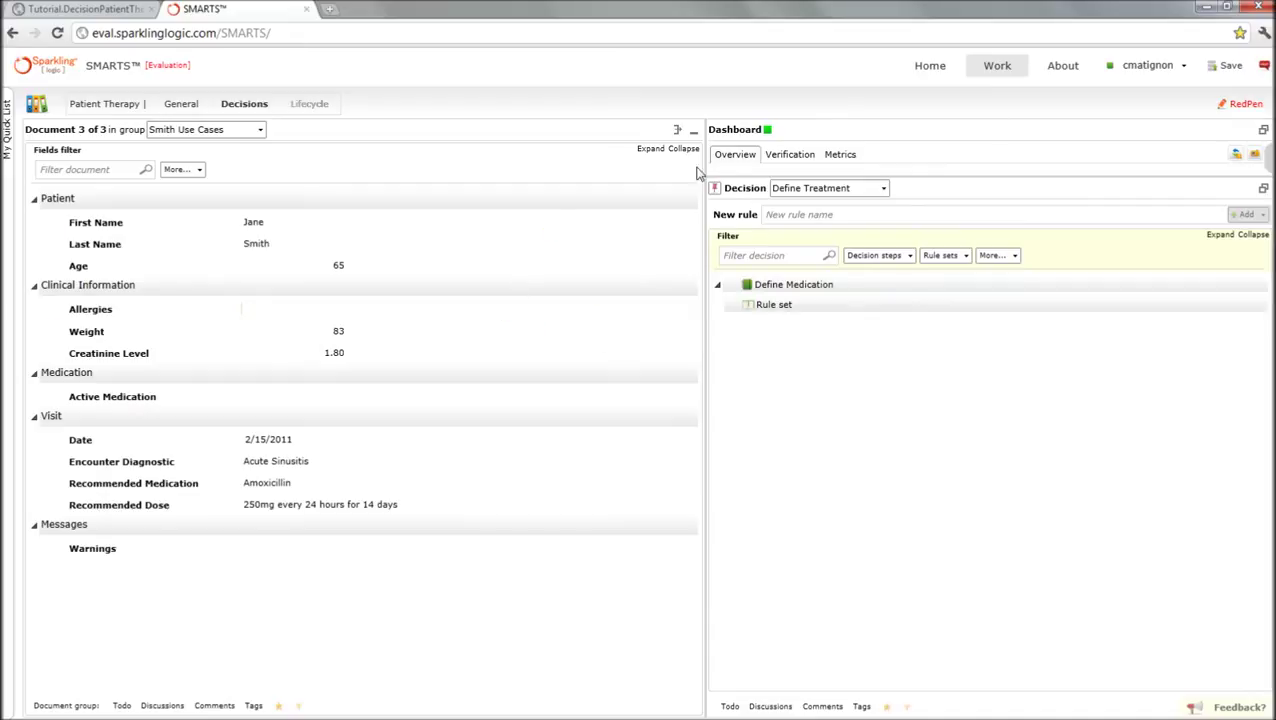
left_click(127, 10)
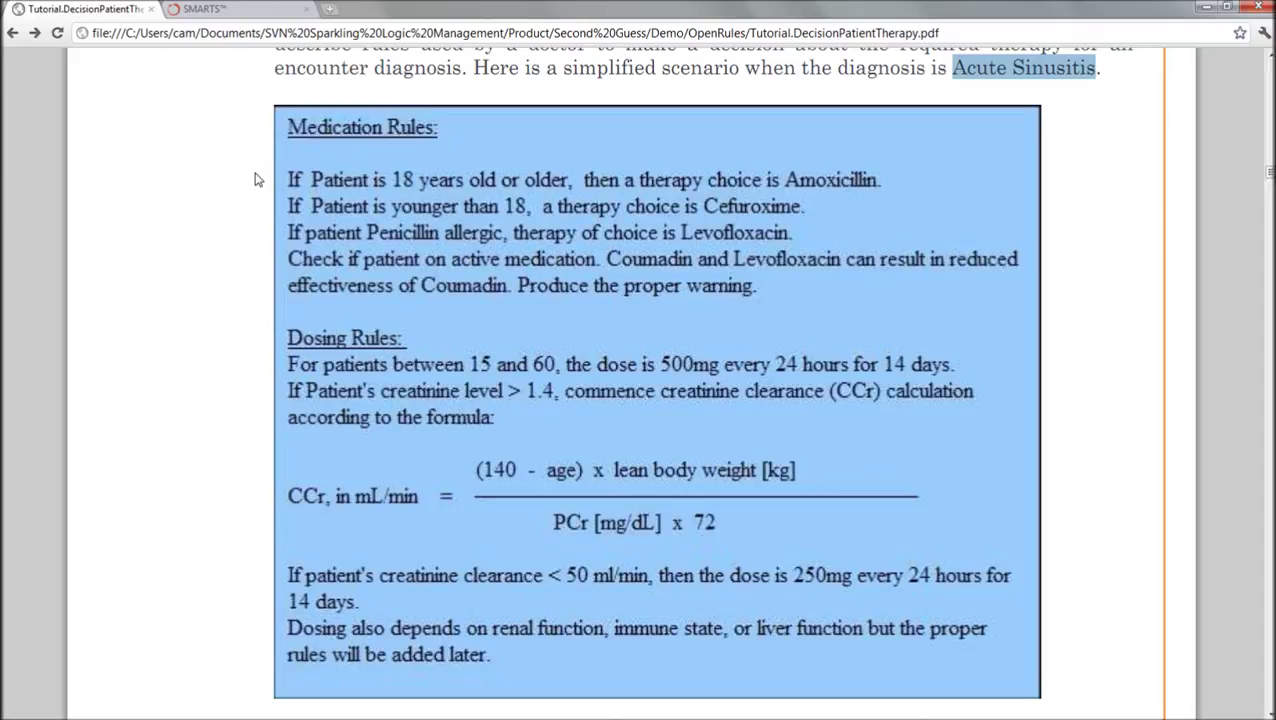
left_click(280, 9)
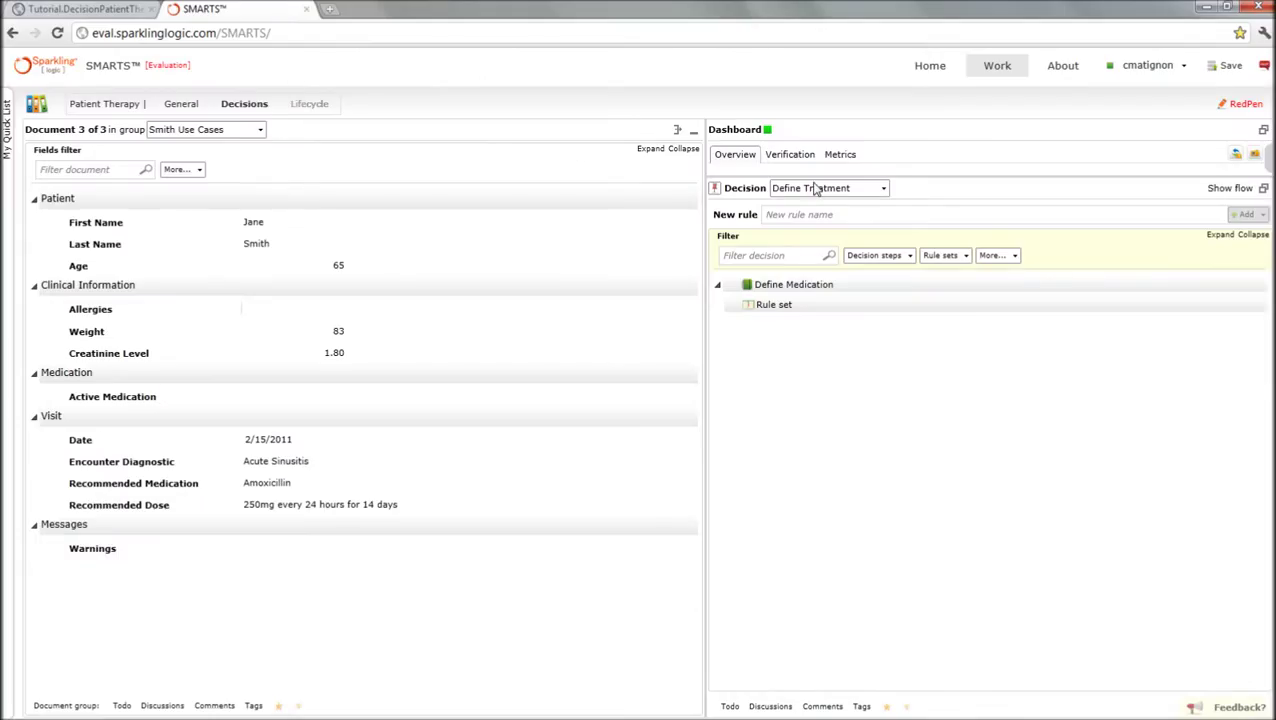
Start a Define Medication rule on Acute Sinusitis with the condition Age >= 18
left_click(396, 453)
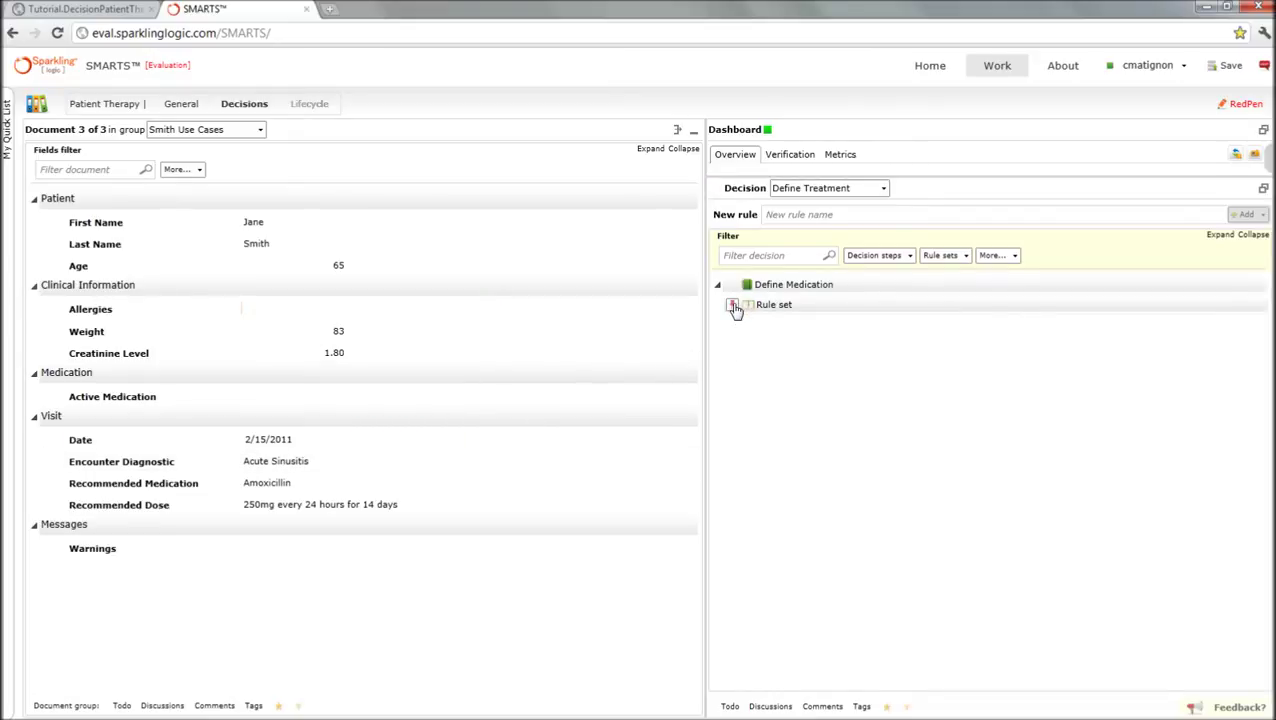
left_click(343, 452)
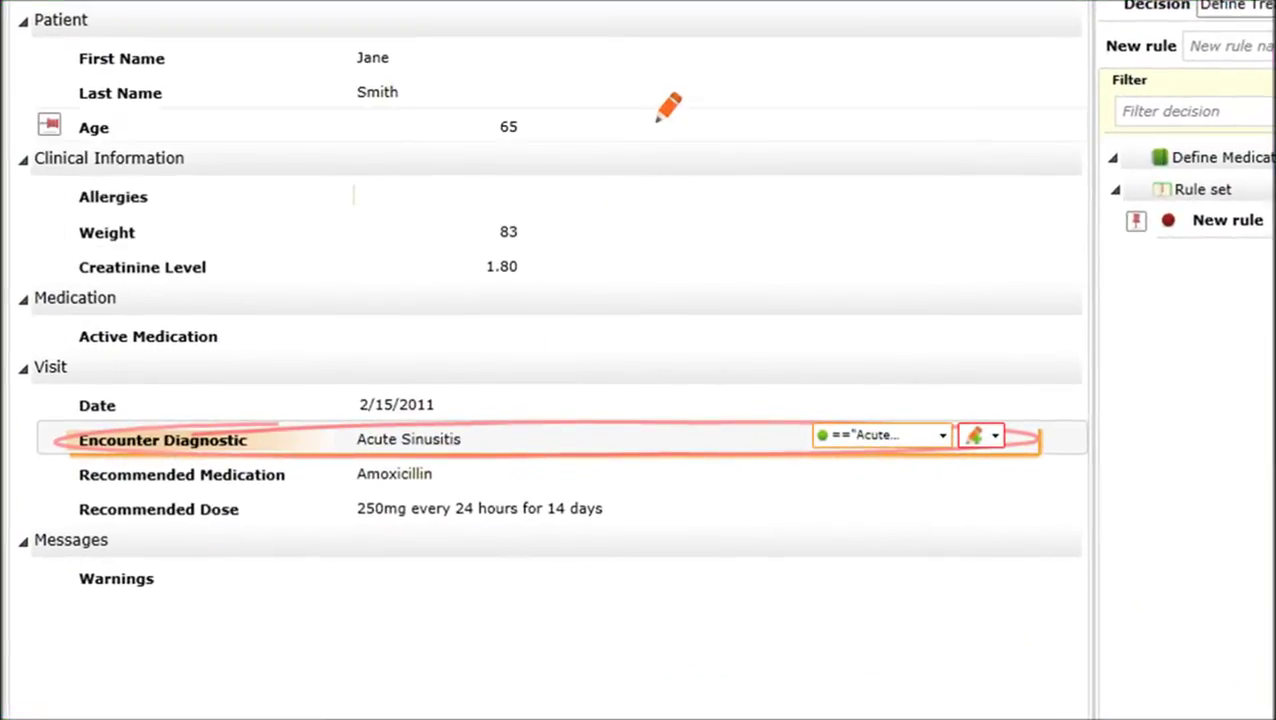
left_click(657, 119)
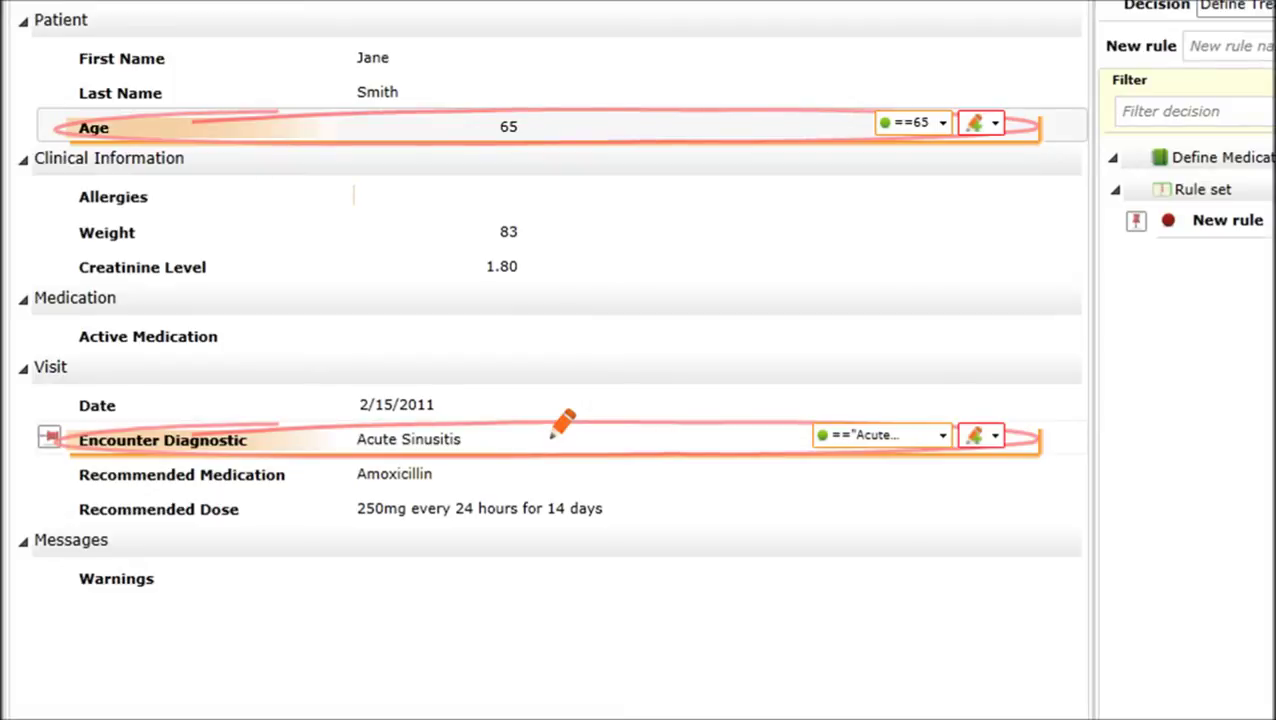
left_click(947, 114)
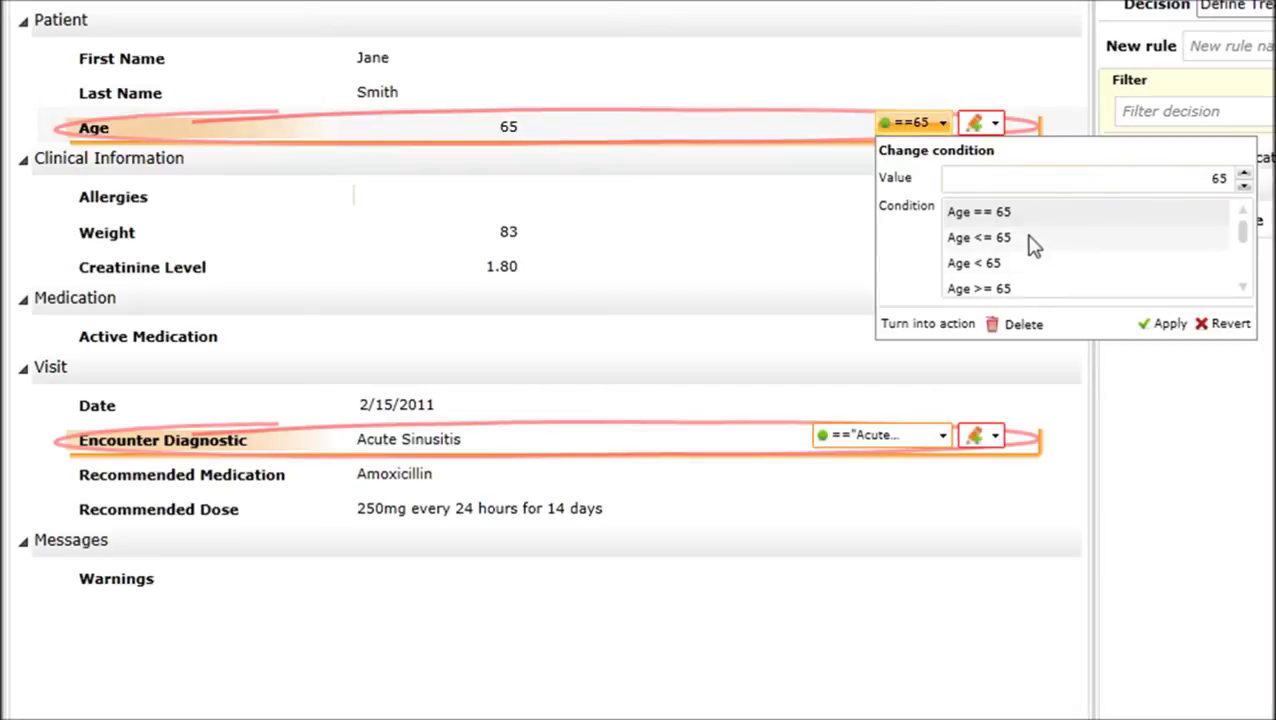
left_click(1011, 289)
left_click(1190, 176)
key("ctrl+a")
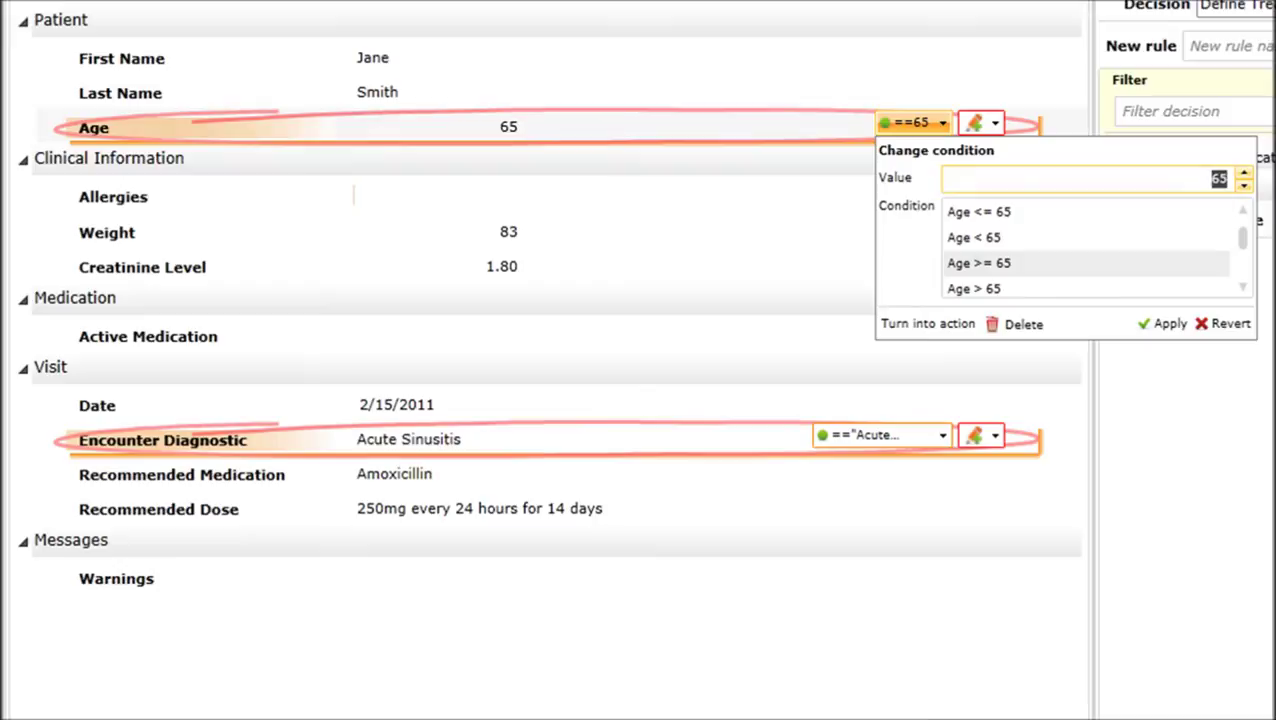
type("18")
key("Return")
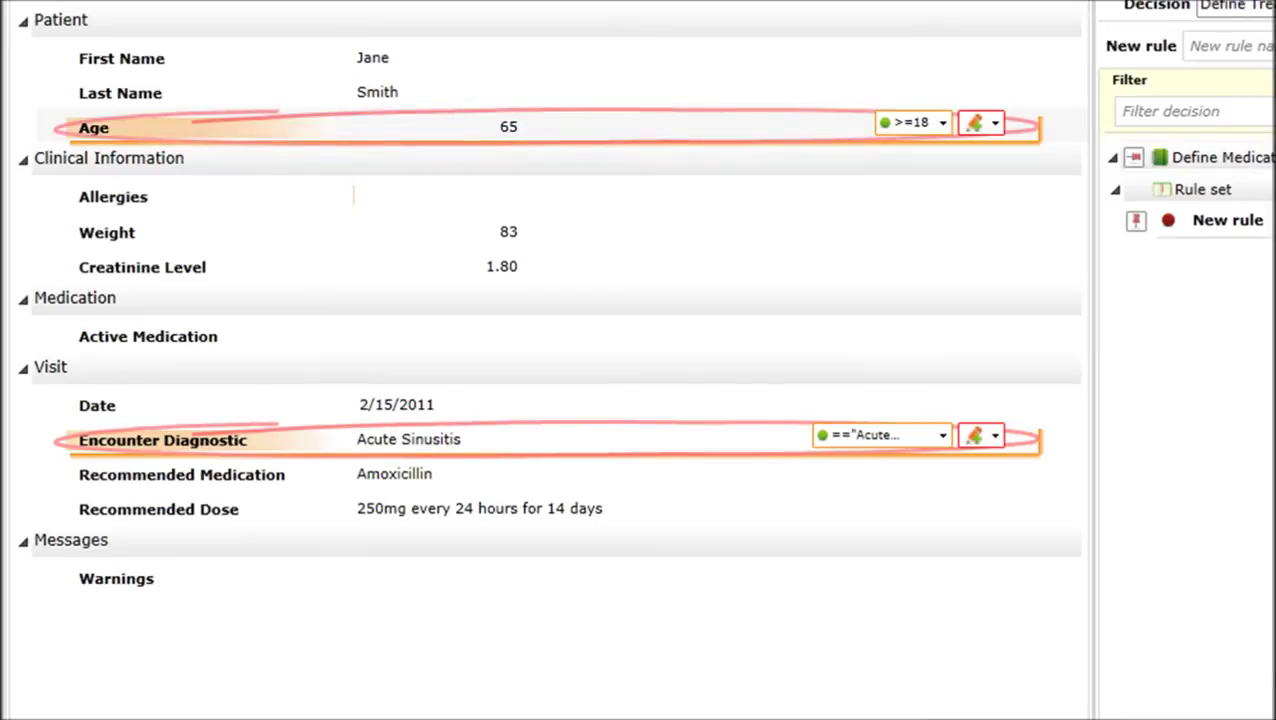
Make recommending Amoxicillin the rule's action
left_click(895, 472)
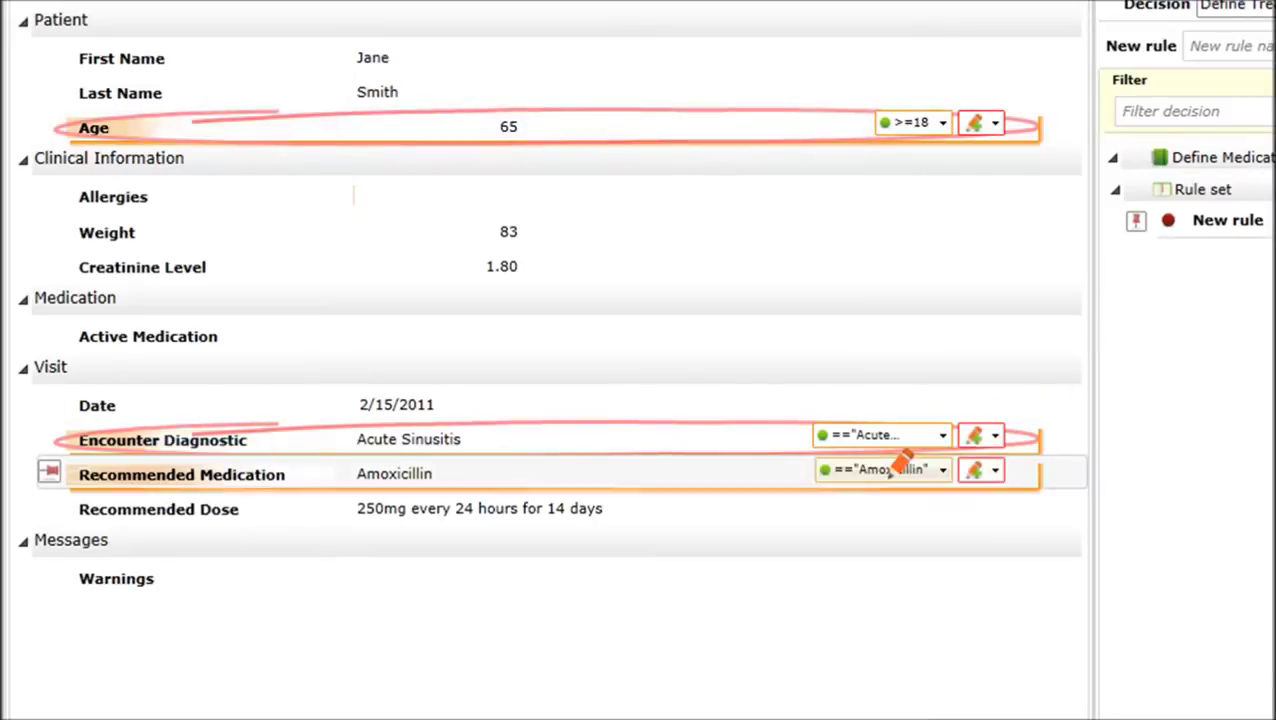
left_click(930, 467)
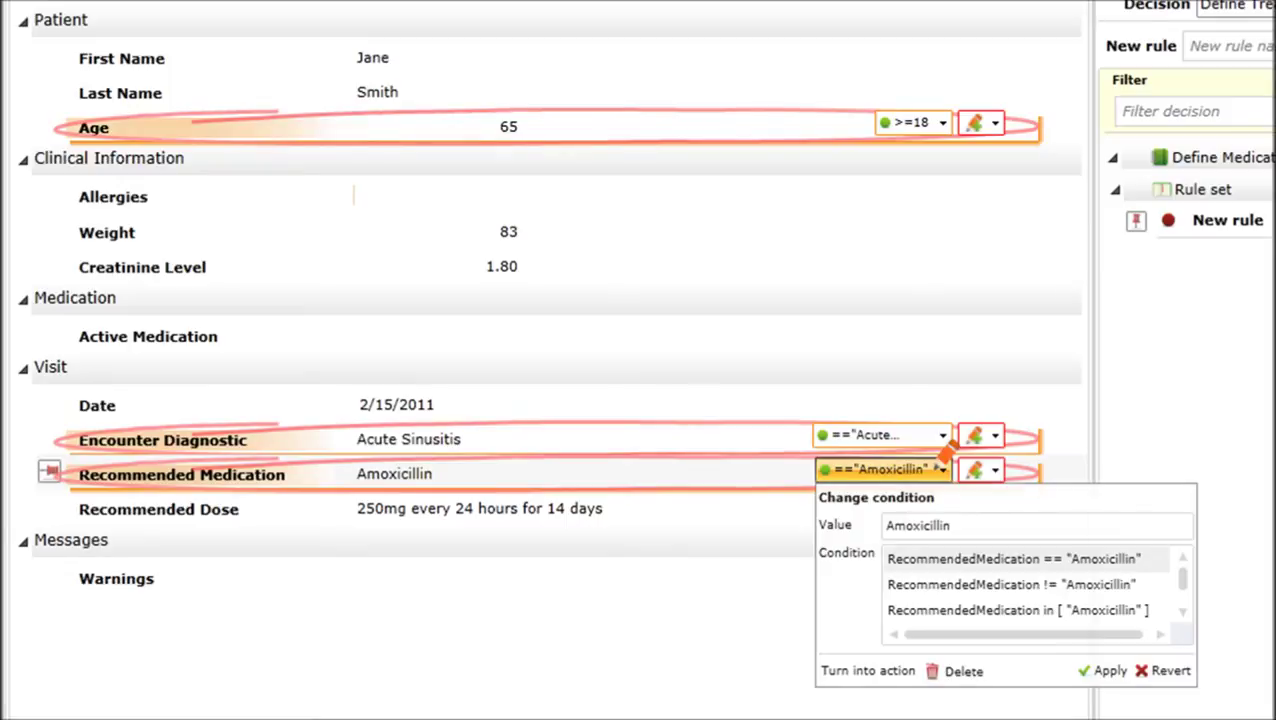
left_click(873, 670)
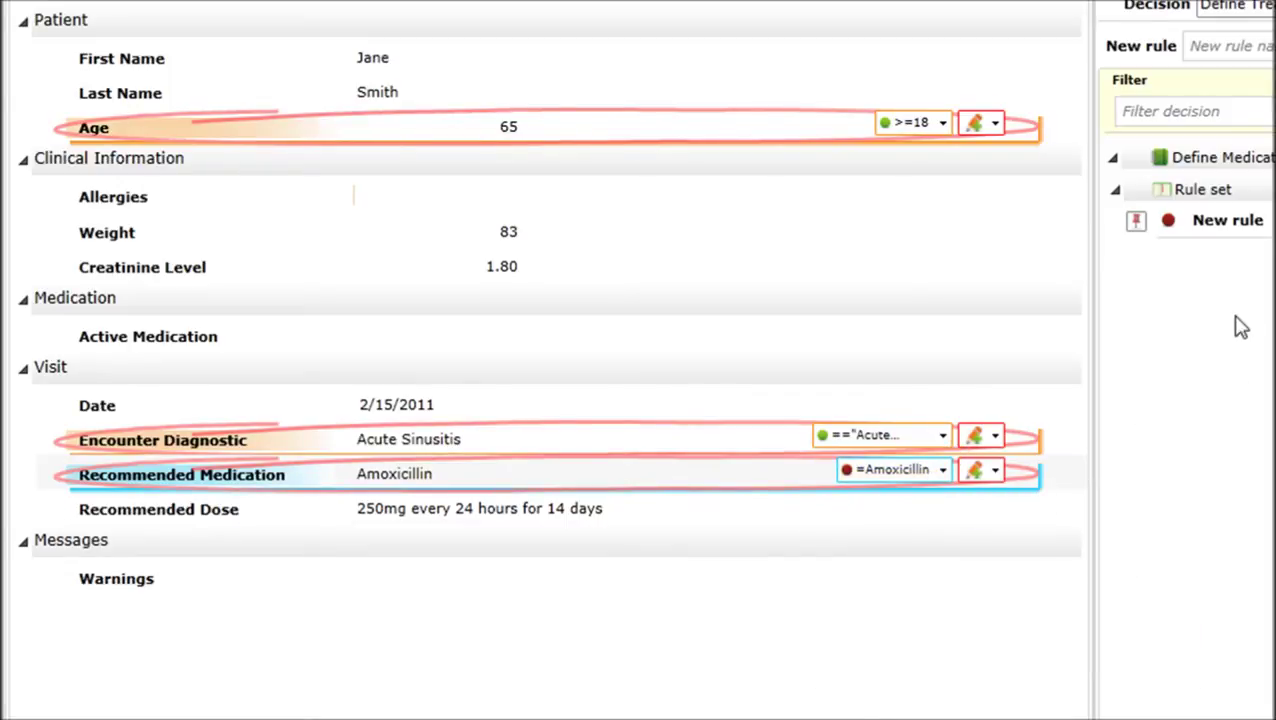
left_click(1240, 220)
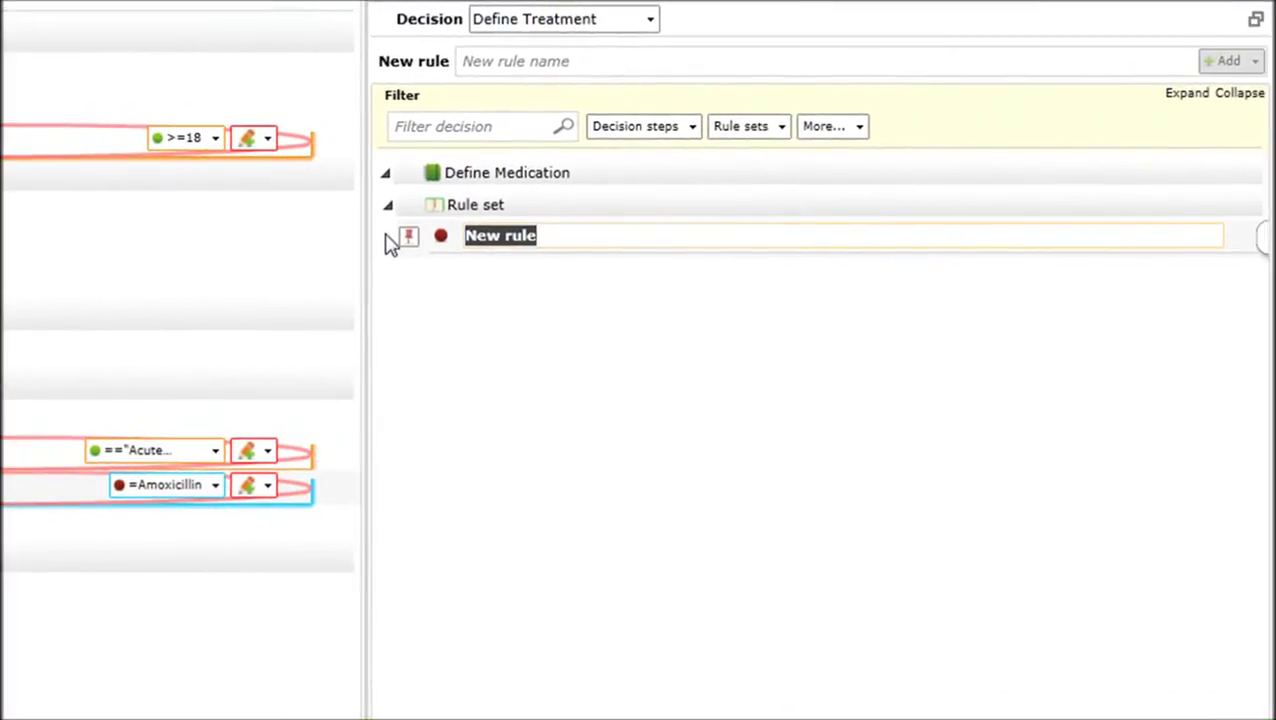
Name the rule 'Acute Sinusitis 18+', show rule contents in the list, and mark it liked
type("Acute Sinusitis 18")
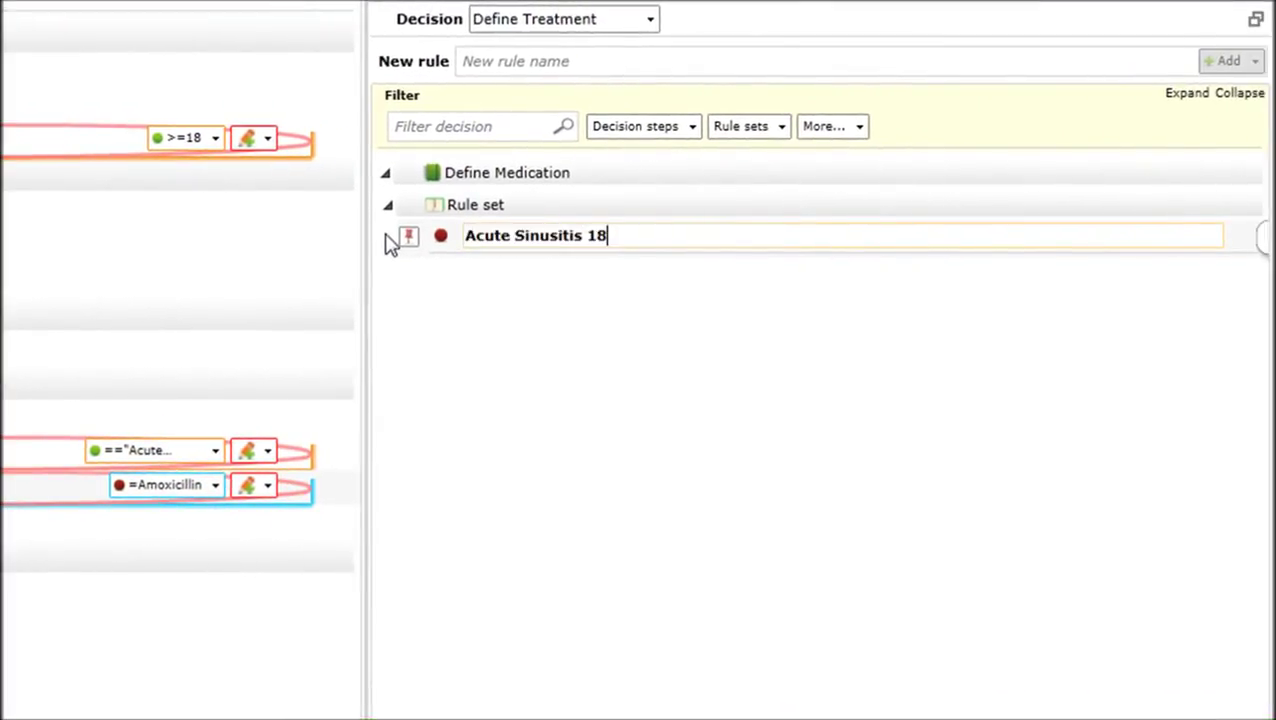
type("+")
left_click(863, 130)
left_click(872, 189)
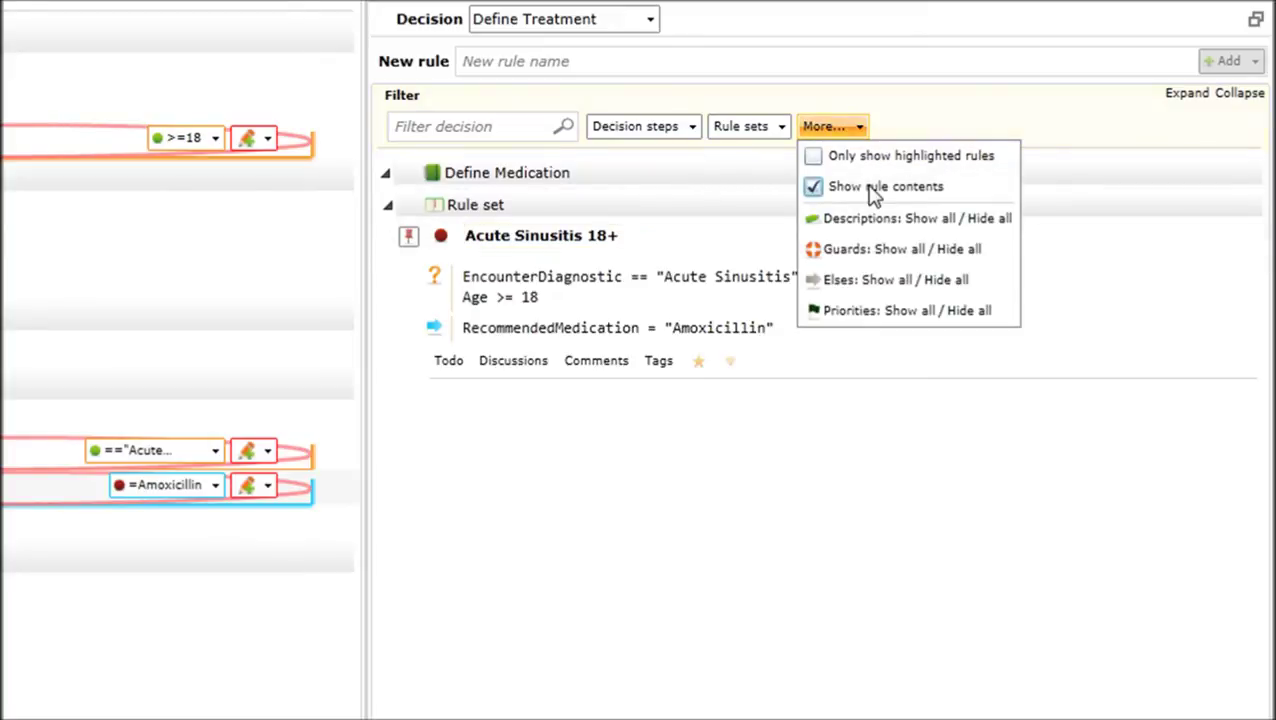
left_click(957, 126)
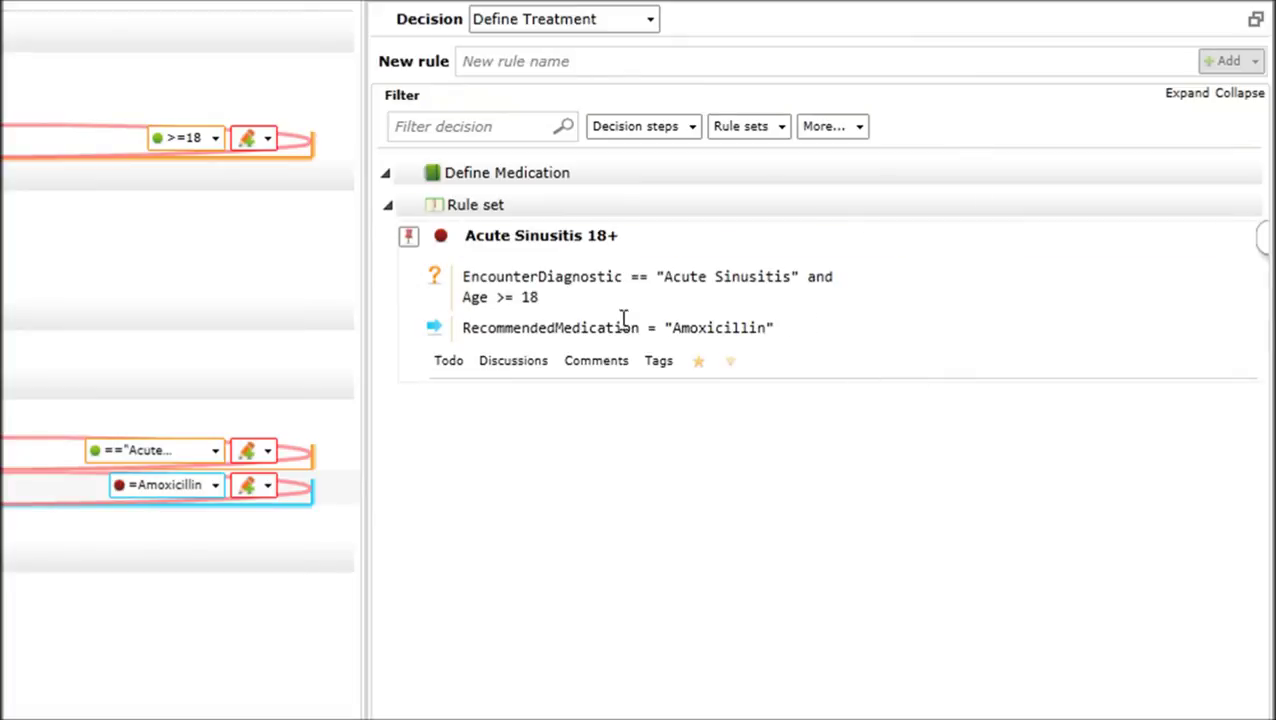
left_click(699, 362)
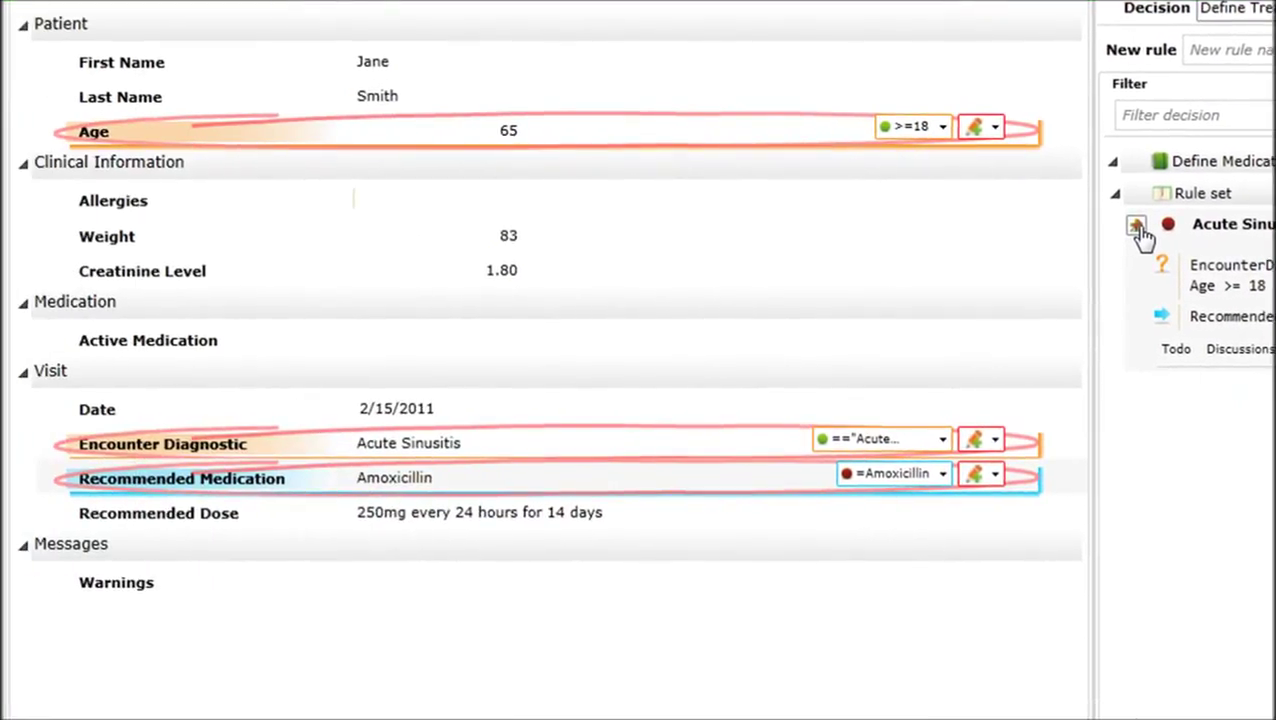
Create a new rule from the case with condition Age < 18 recommending Cefuroxime instead of Amoxicillin
left_click(1137, 226)
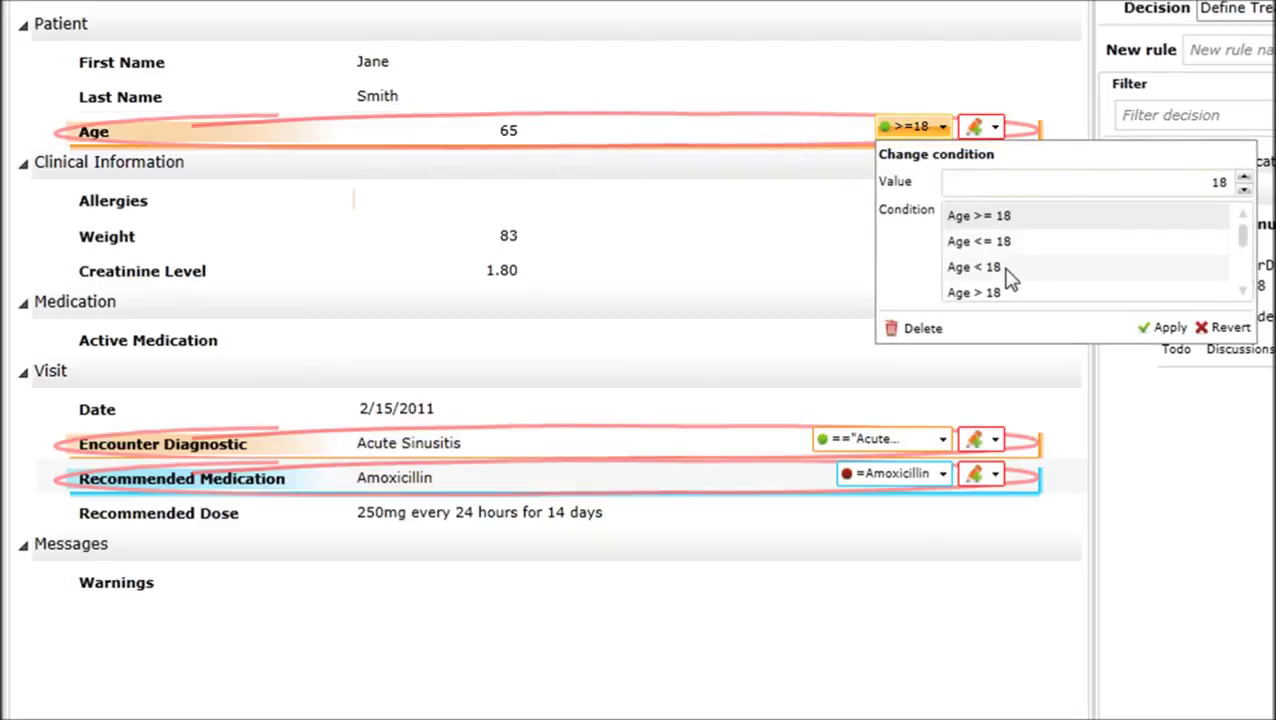
left_click(1008, 270)
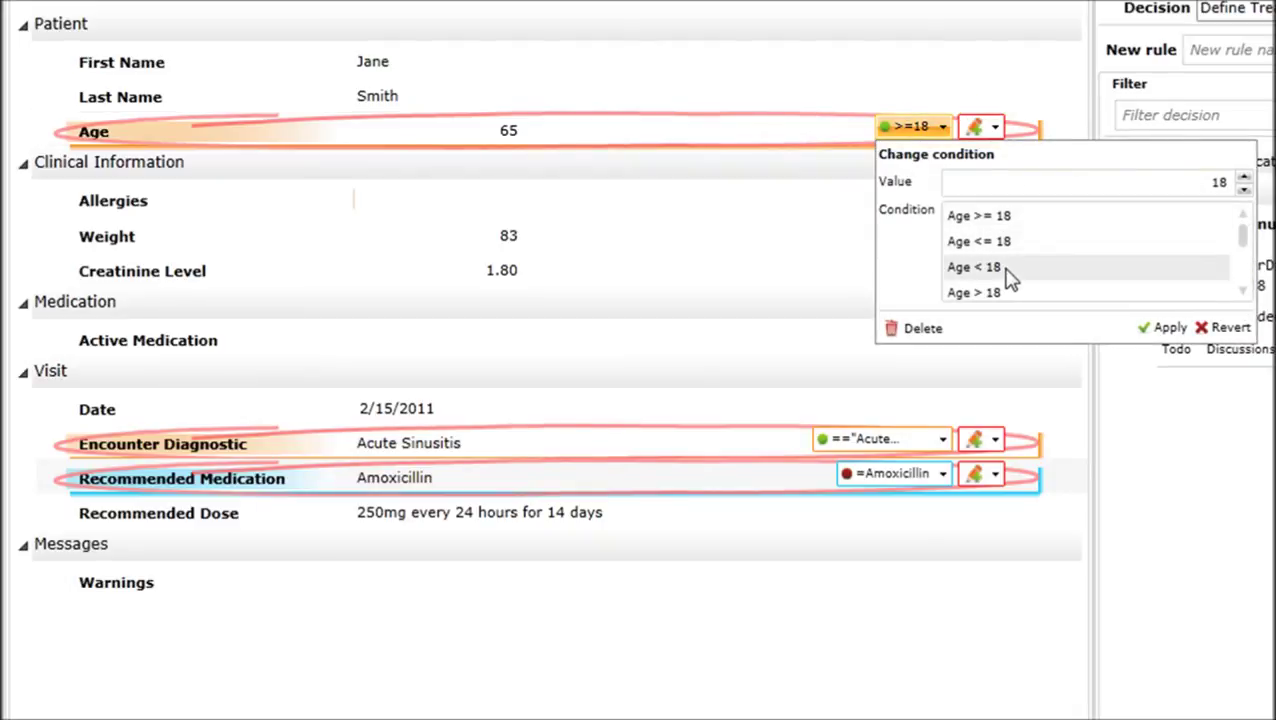
left_click(1170, 327)
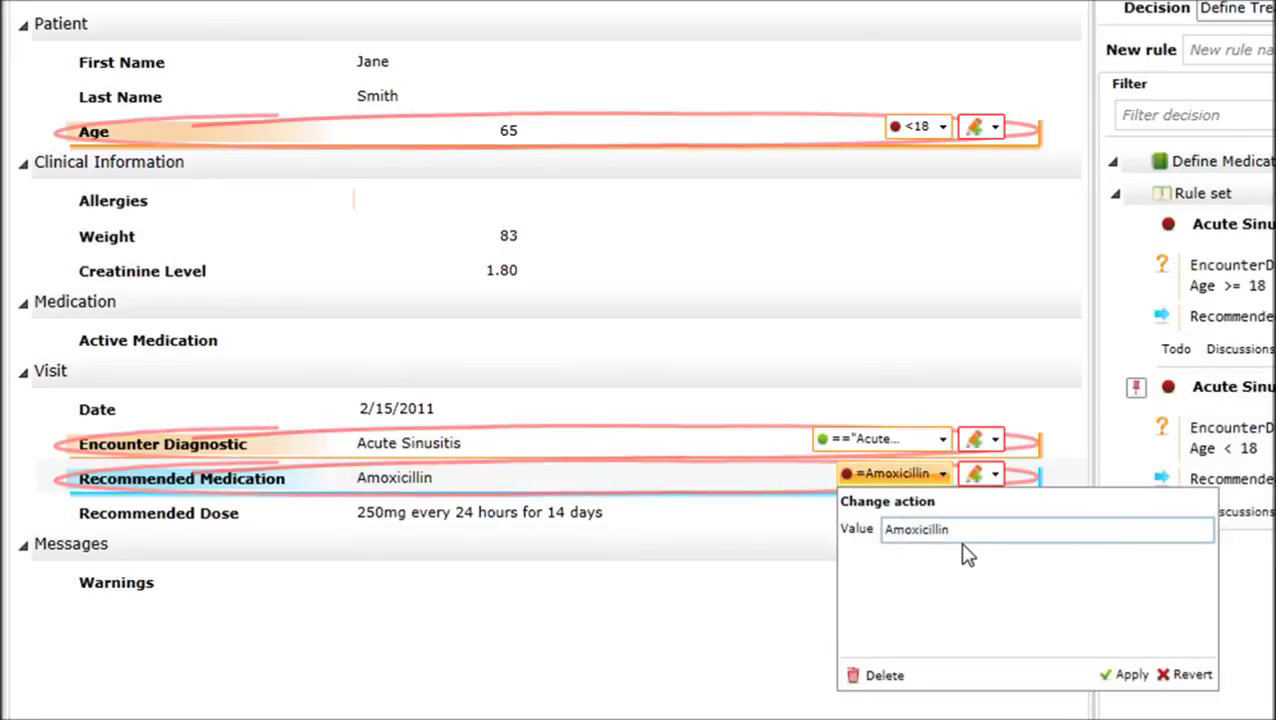
double_click(963, 527)
type("Cefuroxi")
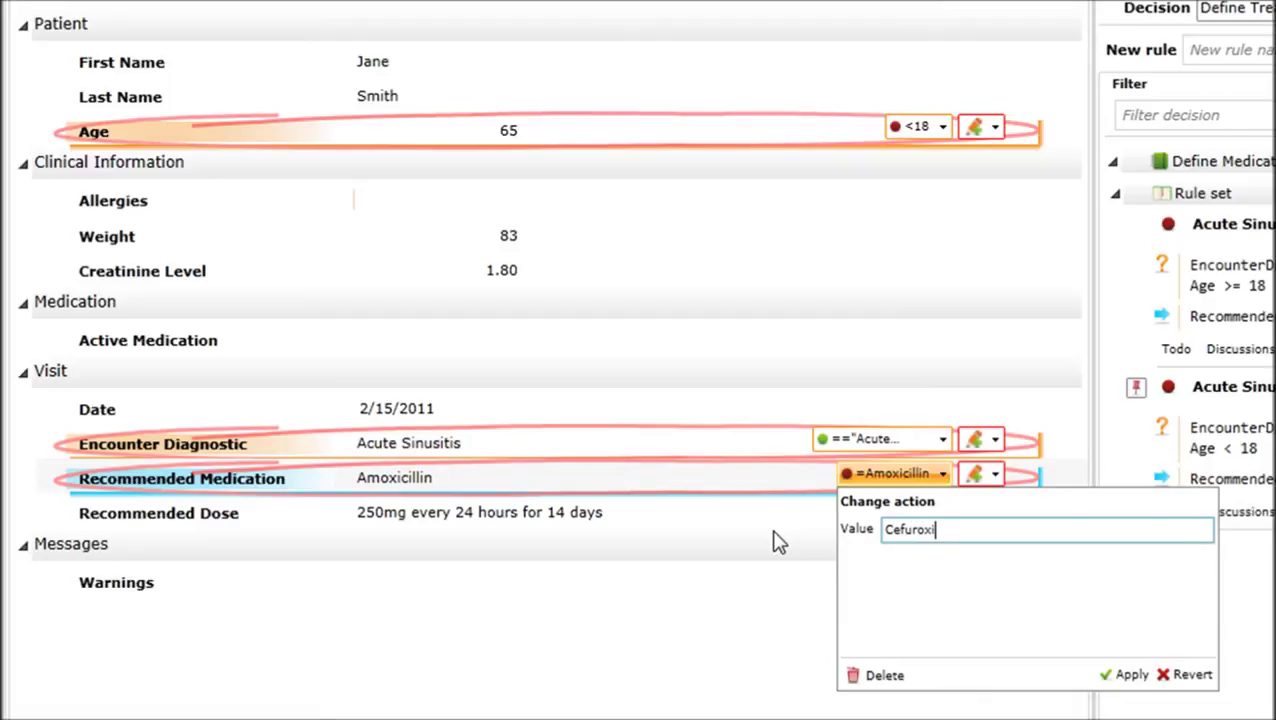
type("me")
key("Return")
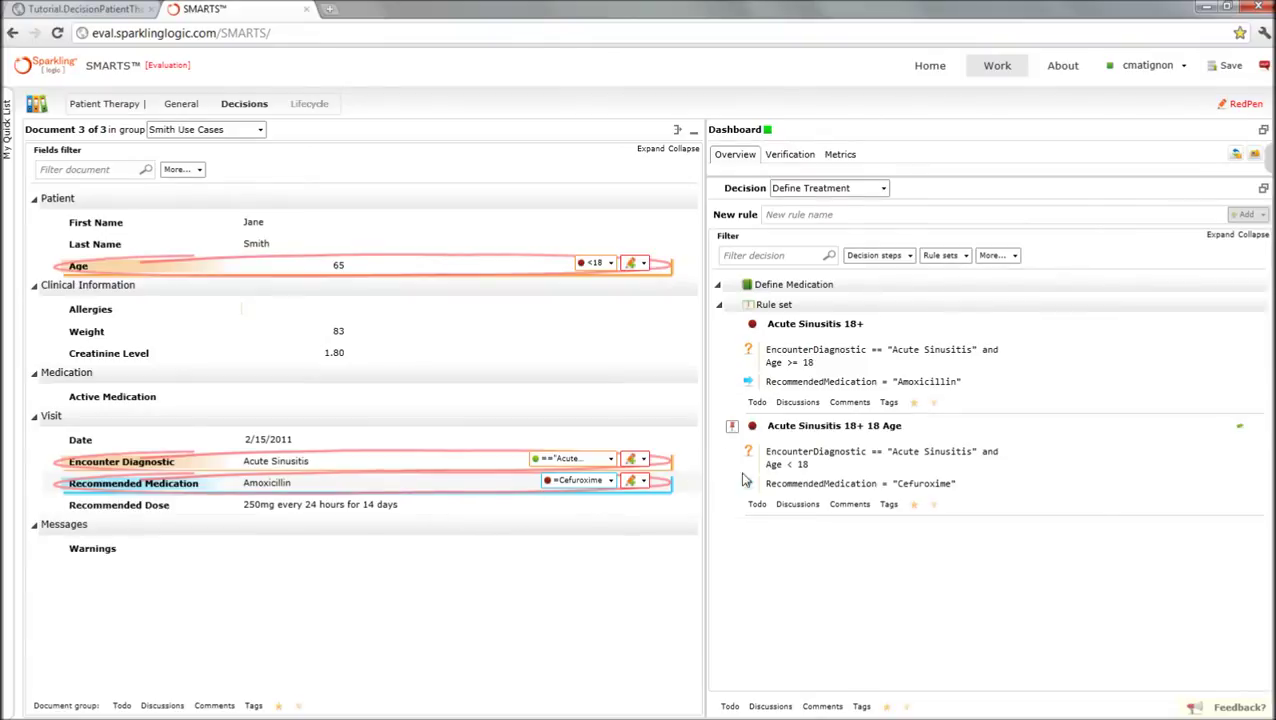
Create a new rule named 'Acute Sinusitis Allergies'
left_click(912, 430)
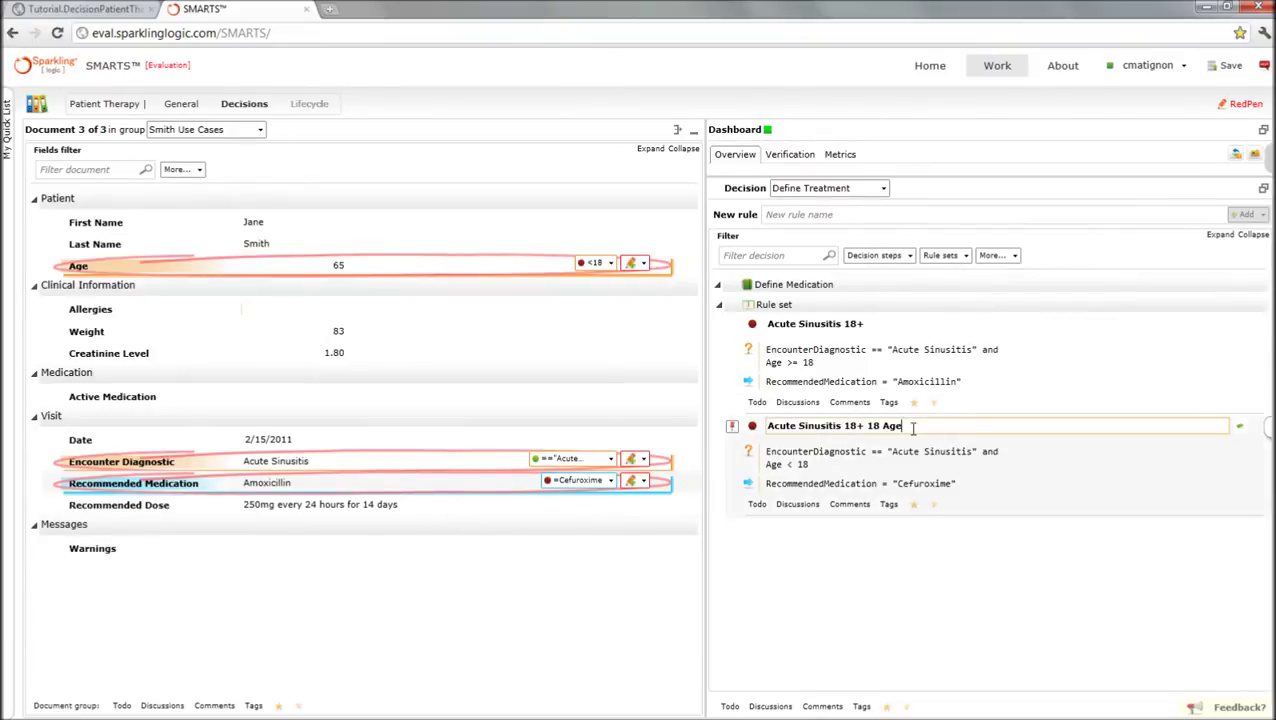
key("shift+Left")
key("shift+Left")
key("shift+Left")
key("shift+Left")
key("shift+Left")
key("shift+Left")
key("shift+Left")
key("shift+Left")
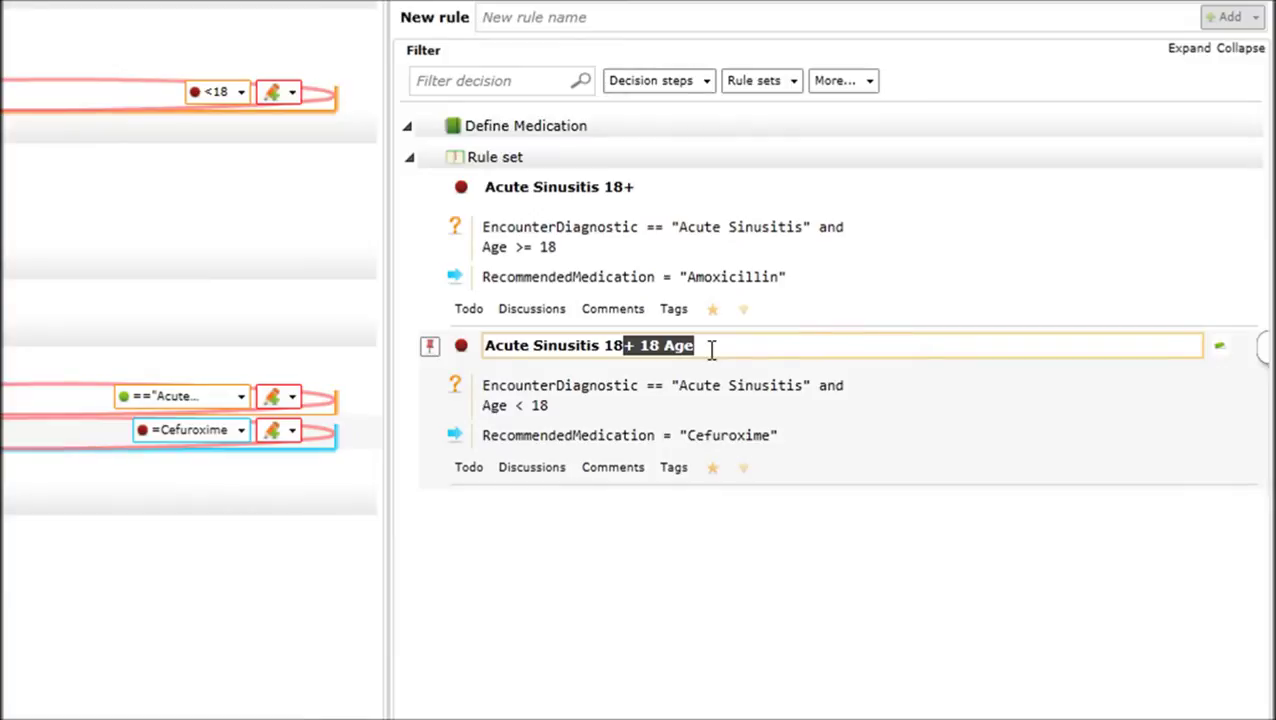
type("-")
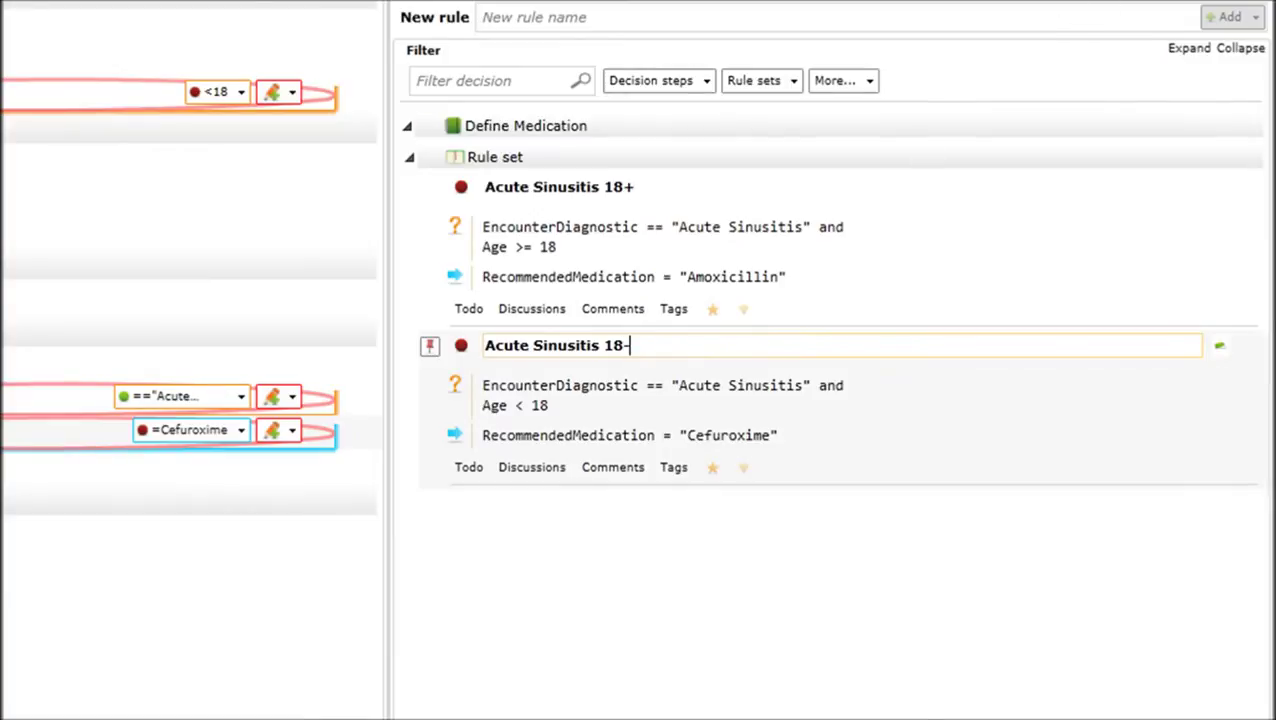
left_click(728, 18)
type("Acute Sinusitis")
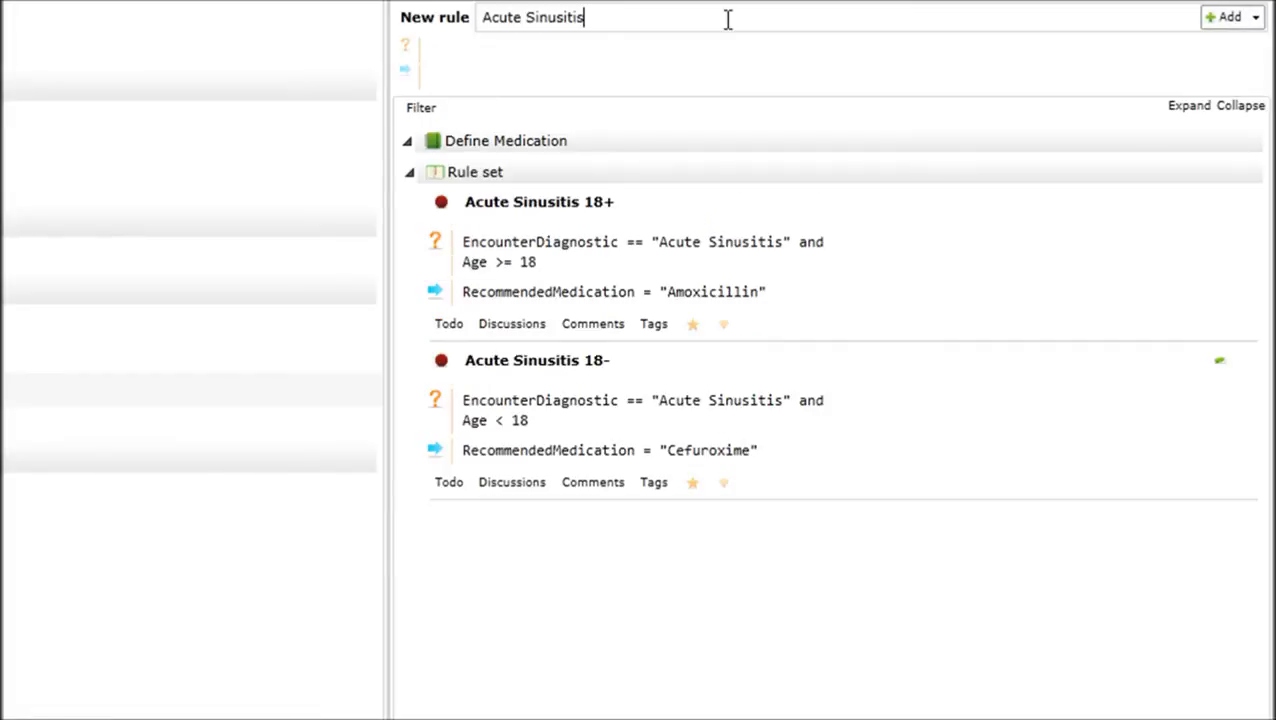
type("Allergies")
key("Return")
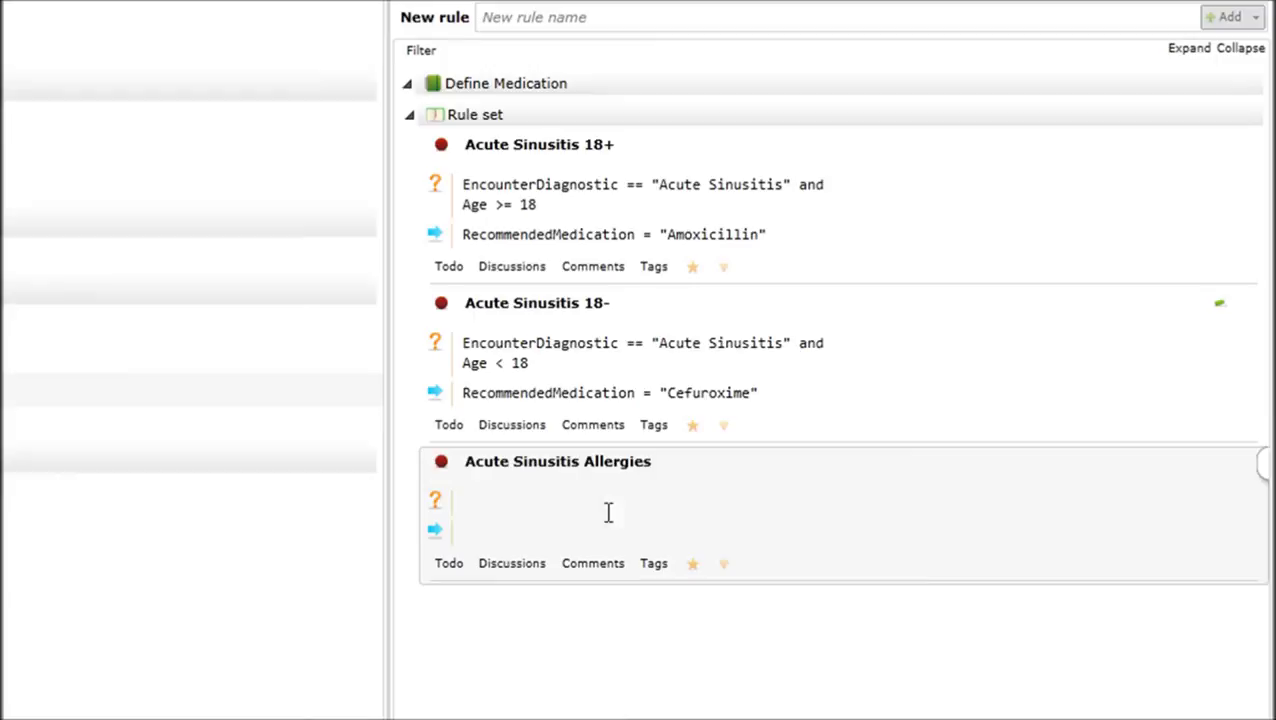
Write the condition EncounterDiagnostic == "Acute Sinusitis" and Allergies contains "Penicillin"
left_click(490, 498)
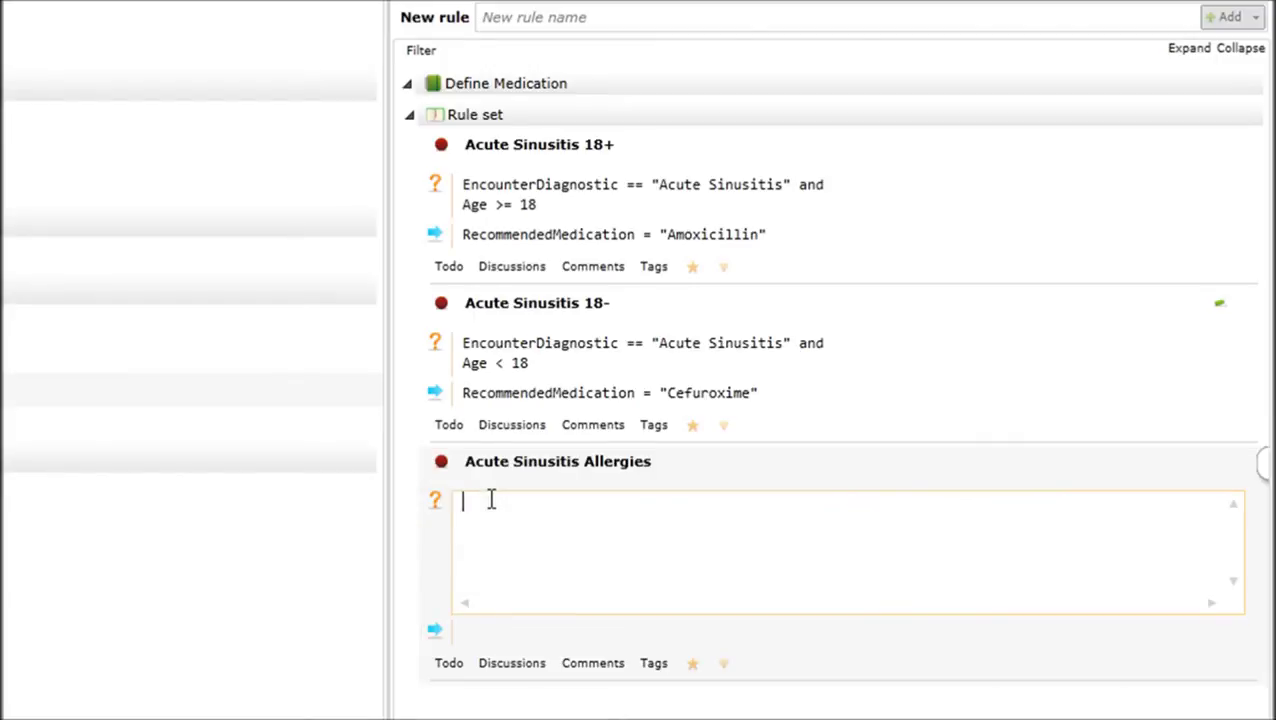
type("EncounterDiagnostic")
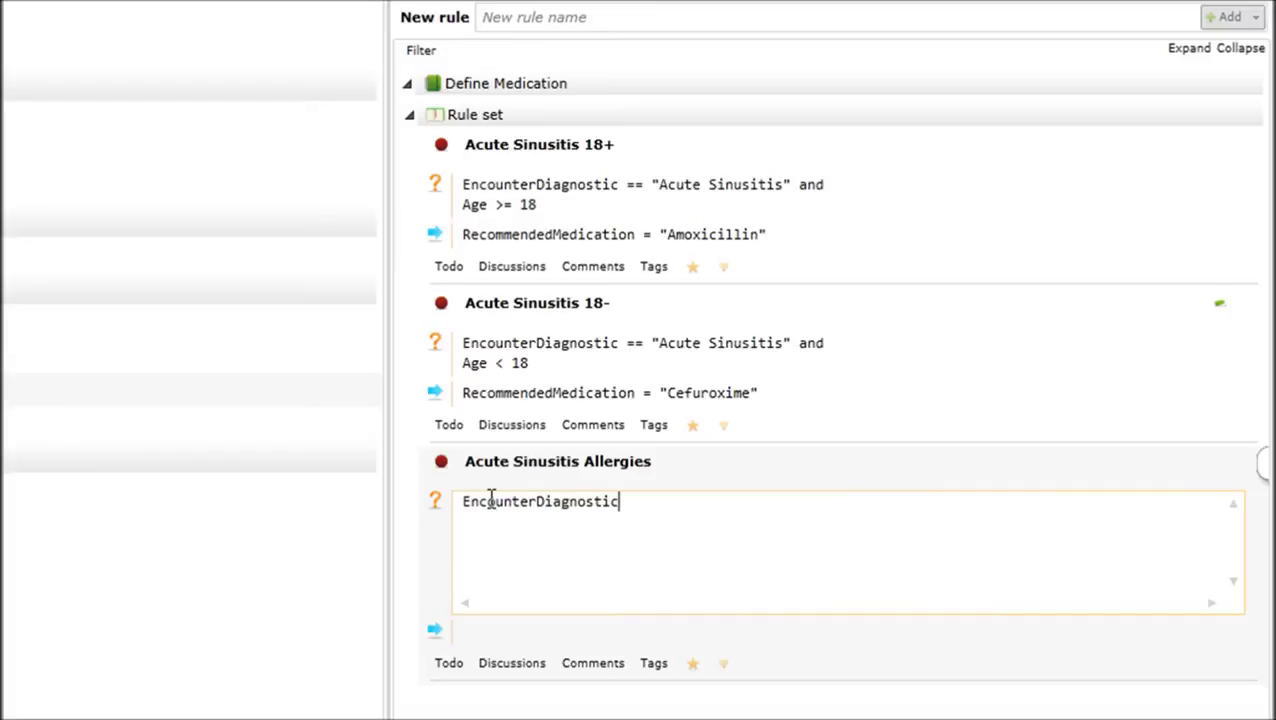
type(" == \"Acute Sinusitis\" and")
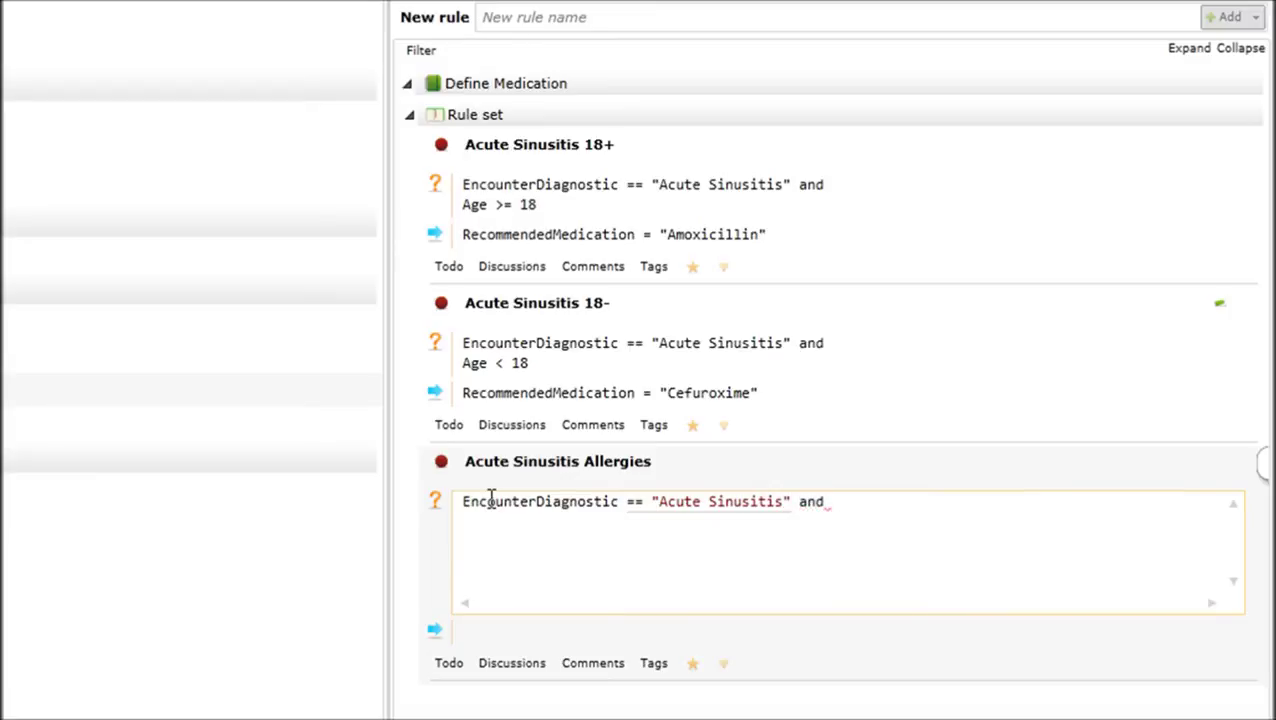
key("Return")
type("Allergies")
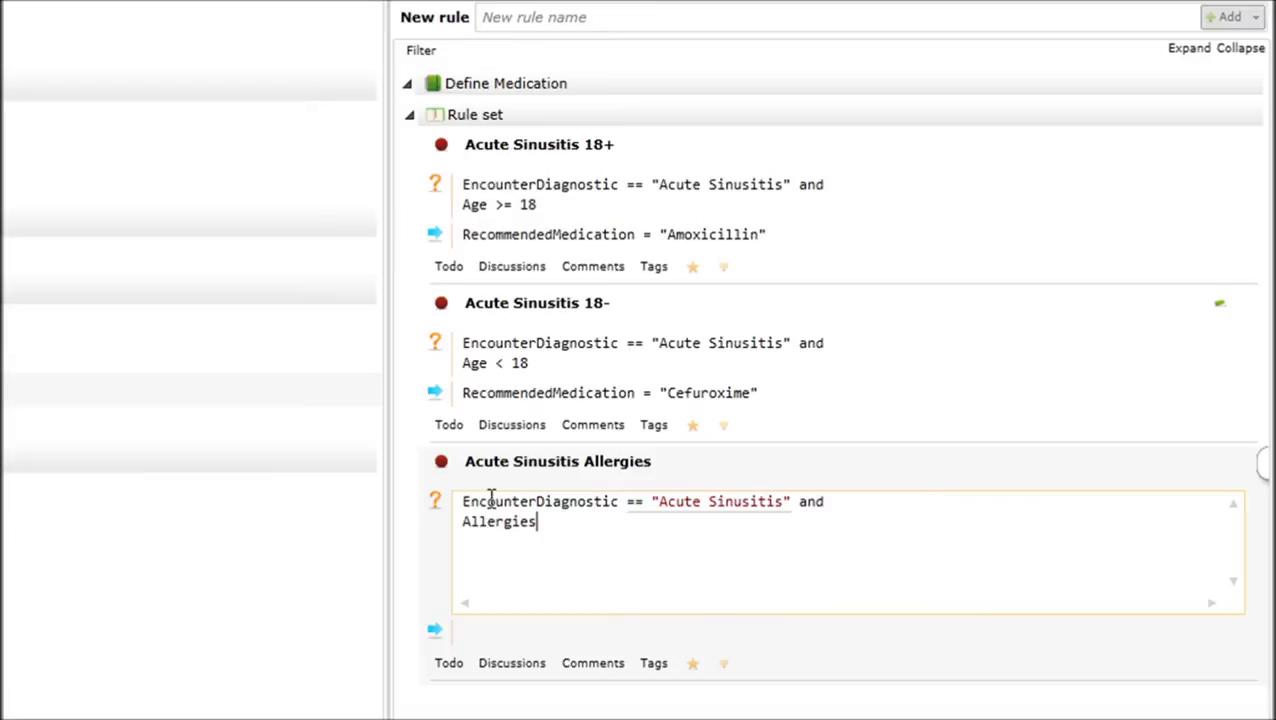
type(".Cont")
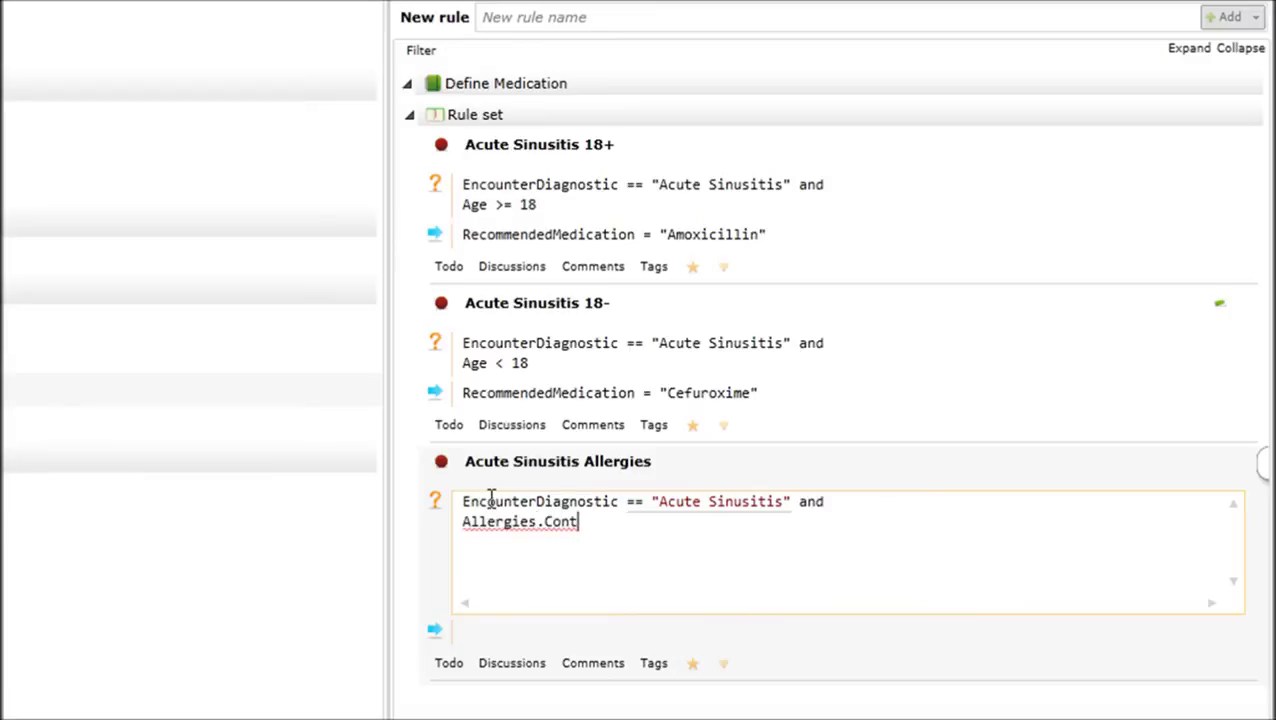
type("ains(")
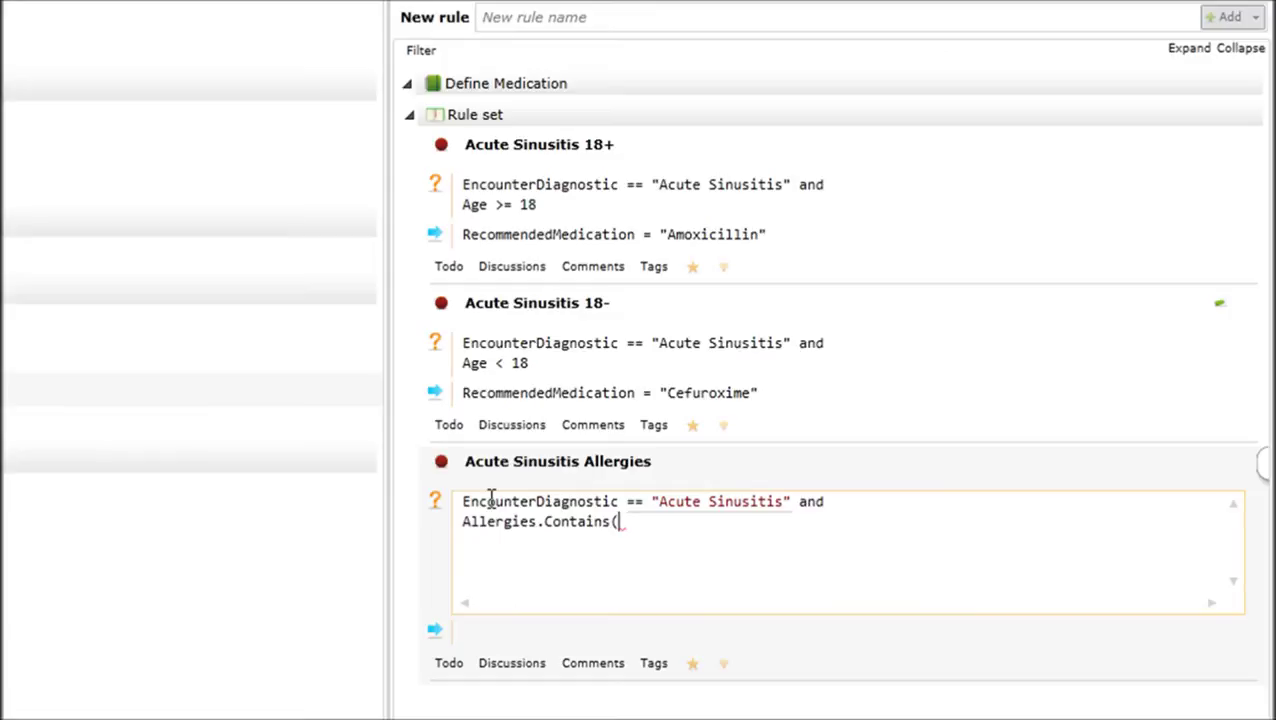
type("\"Penicillin\")")
Set the rule's action to RecommendedMedication = "Levofloxacin"
left_click(521, 629)
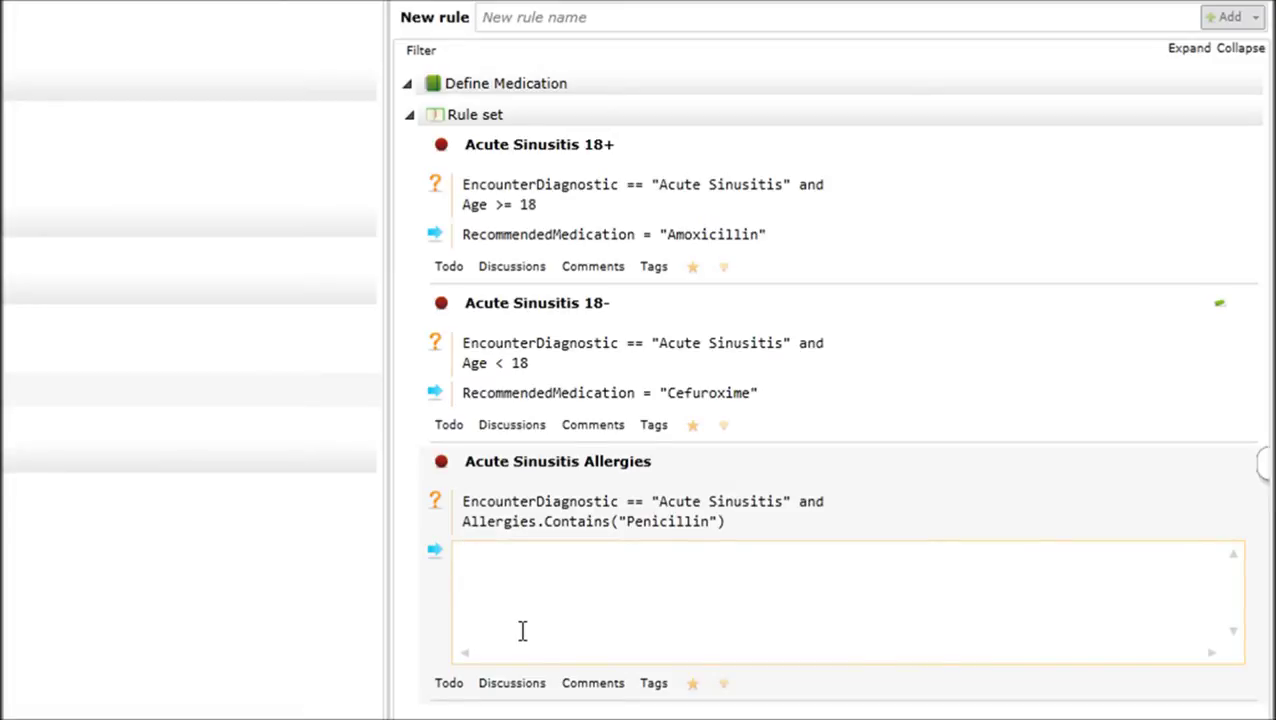
type("Recomm")
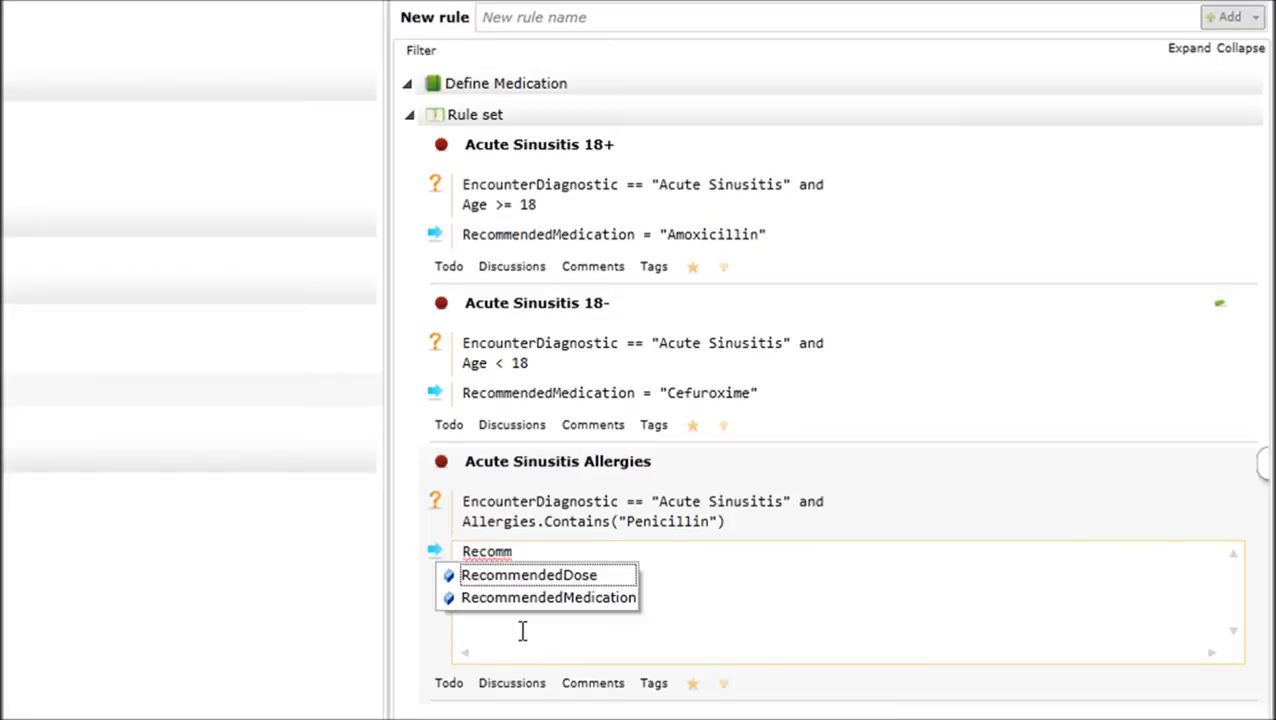
left_click(592, 598)
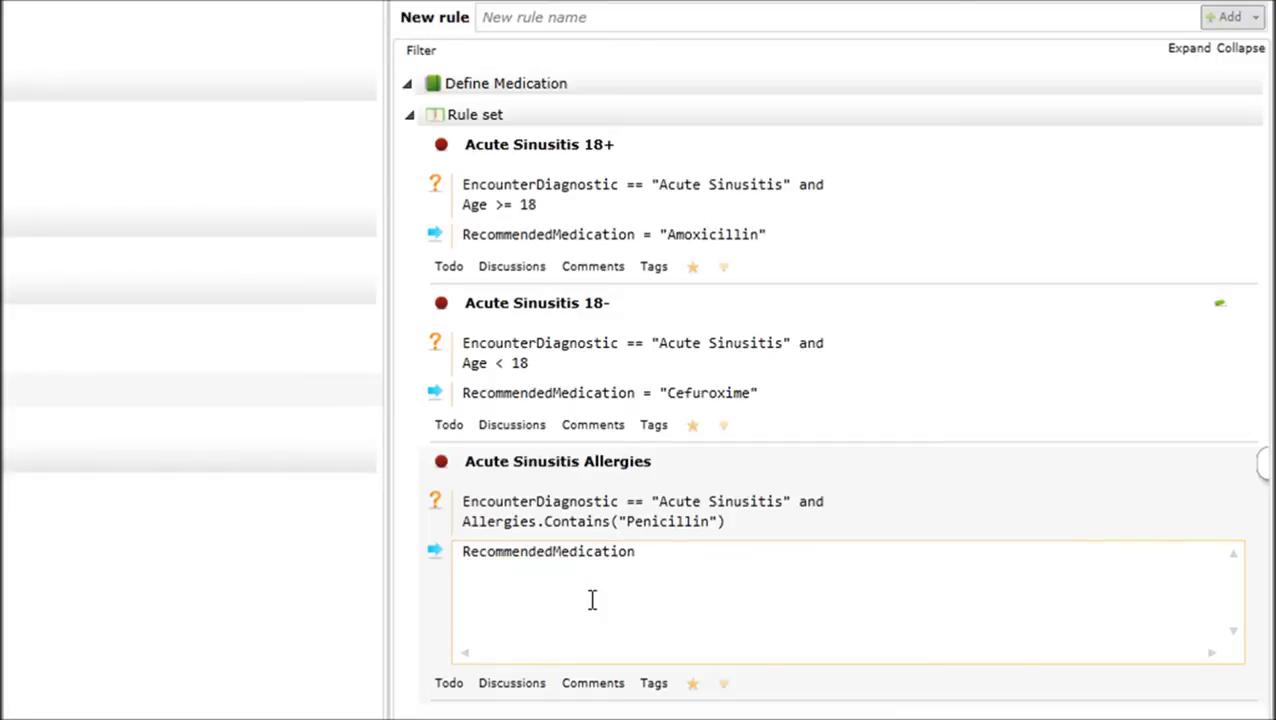
type("==")
key("BackSpace")
key("BackSpace")
type("= \"Levofloxacin\"")
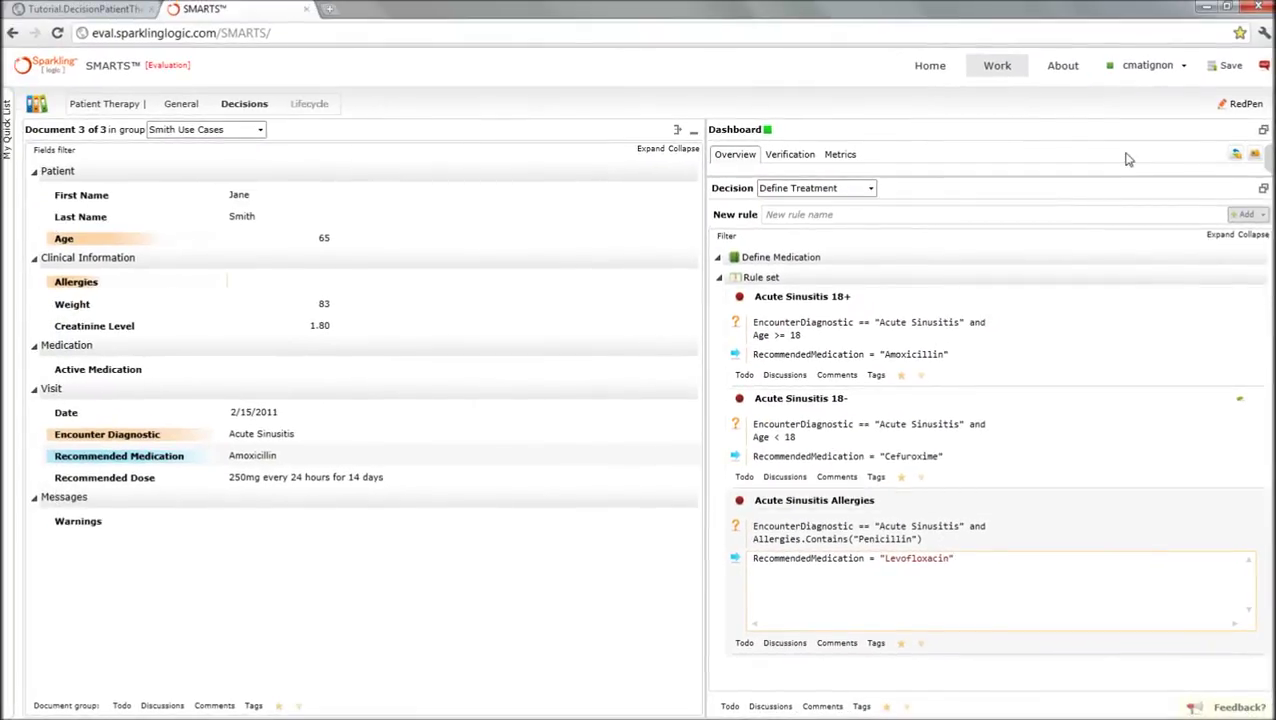
Re-run the rules and make Recommended Medication a KPI metric
left_click(1236, 153)
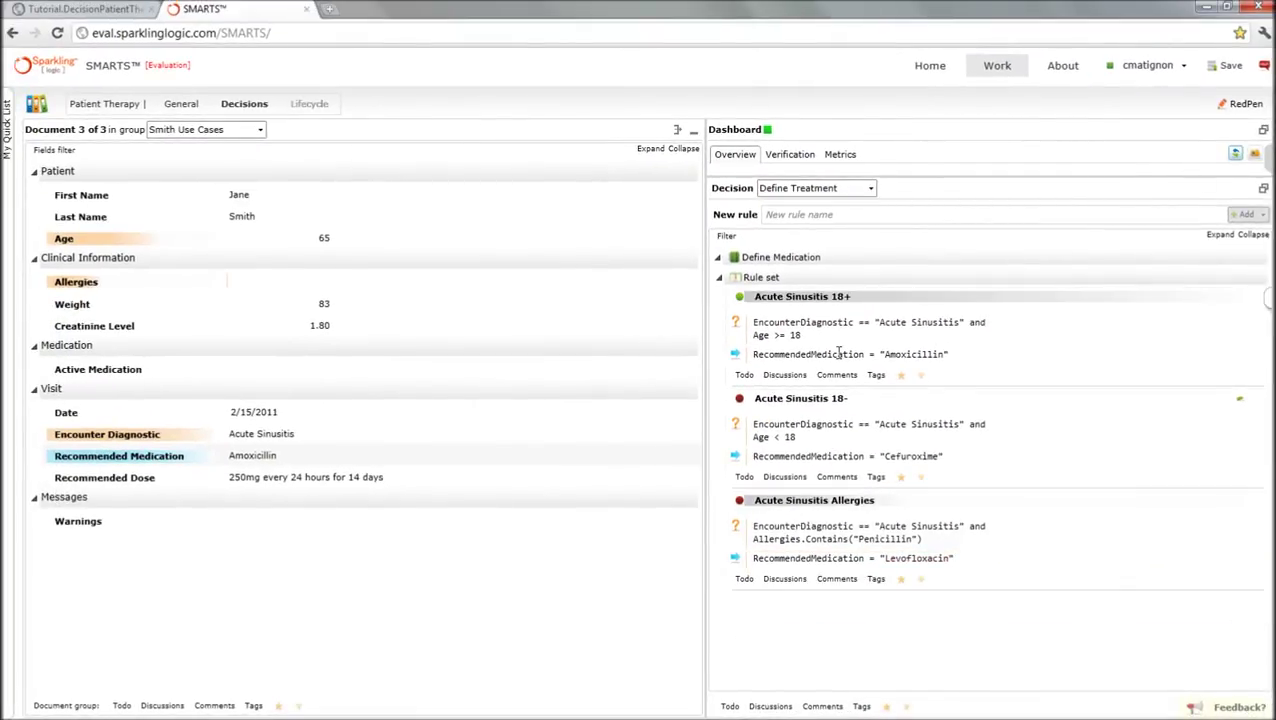
mouse_move(371, 131)
mouse_move(743, 304)
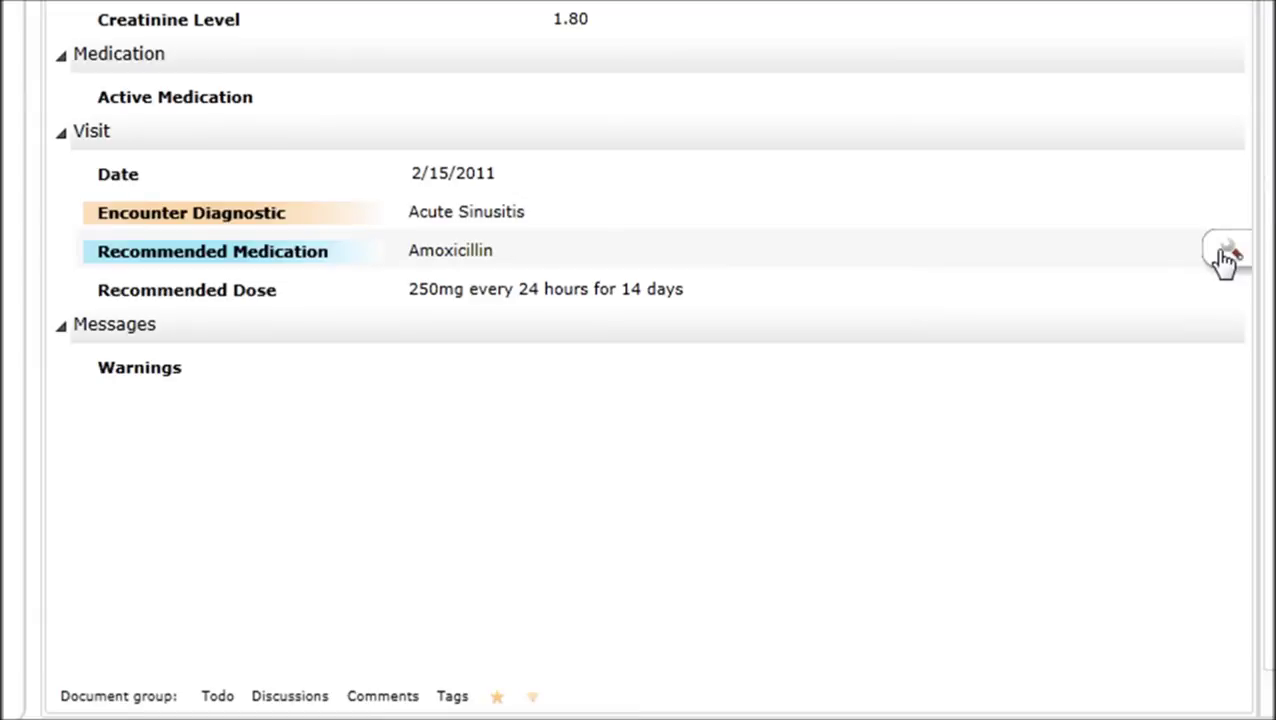
left_click(689, 461)
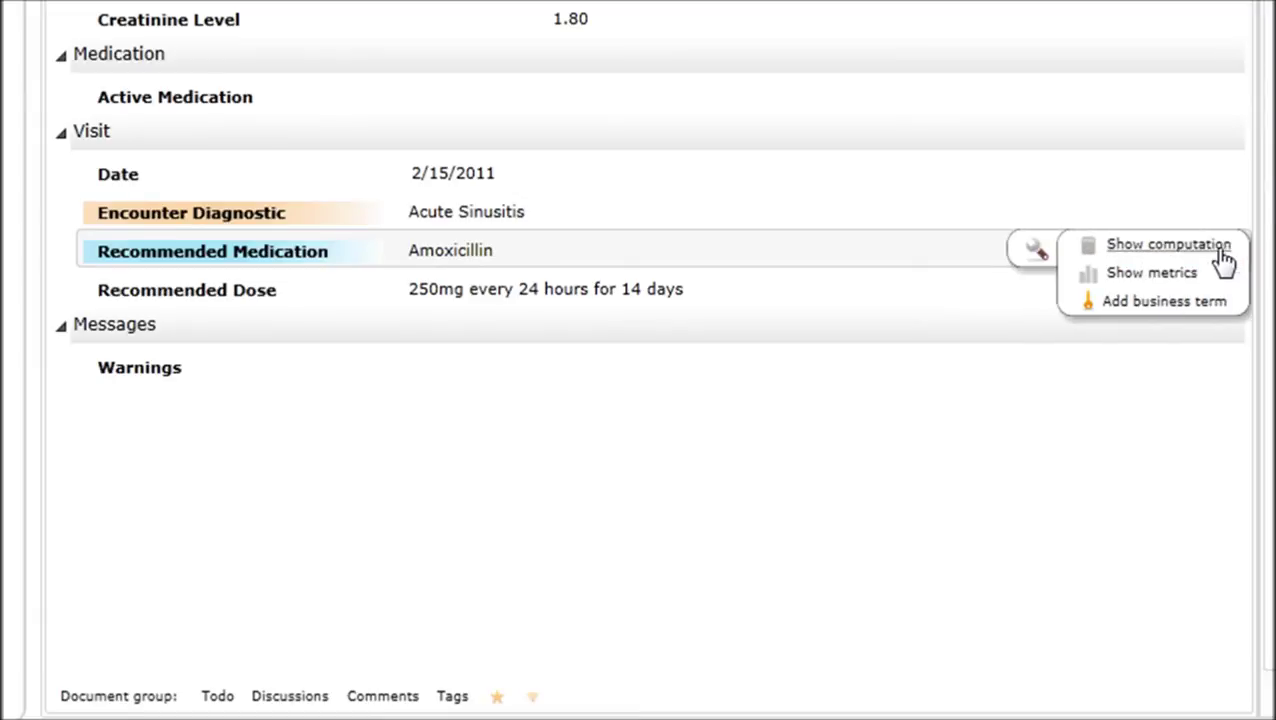
left_click(1143, 274)
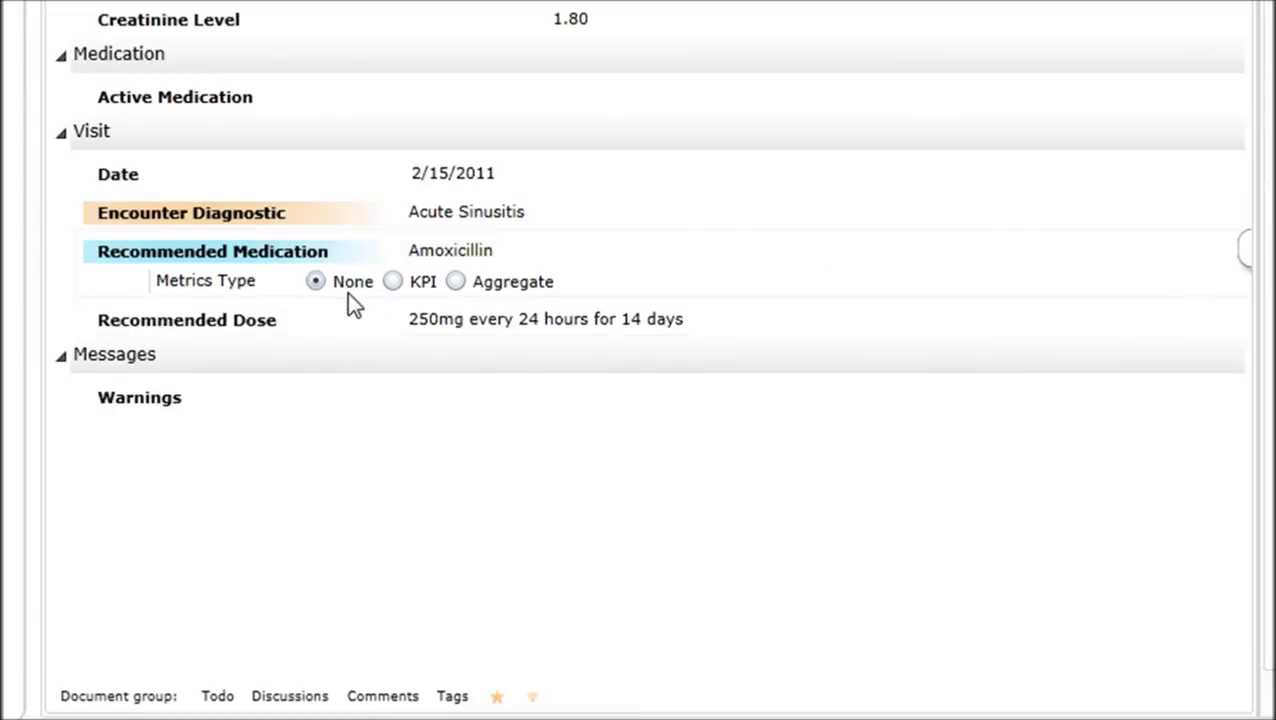
left_click(394, 282)
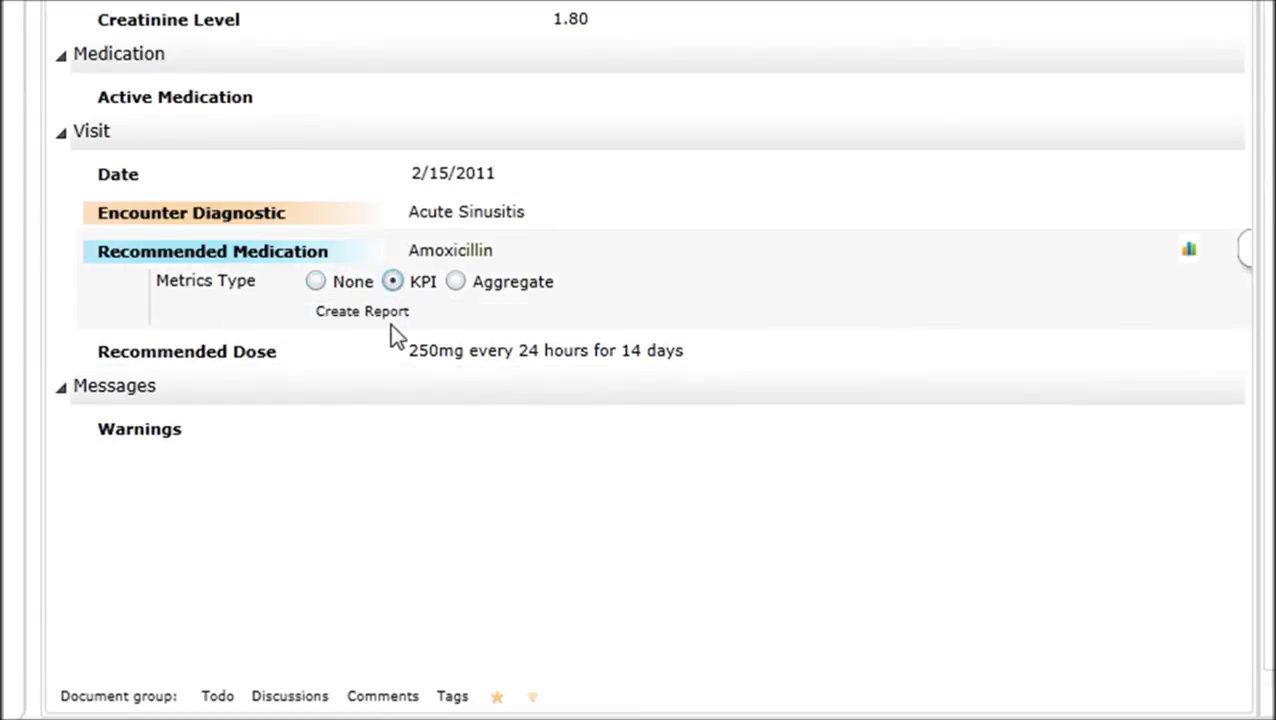
Create a KPI report named 'Medications'
left_click(389, 314)
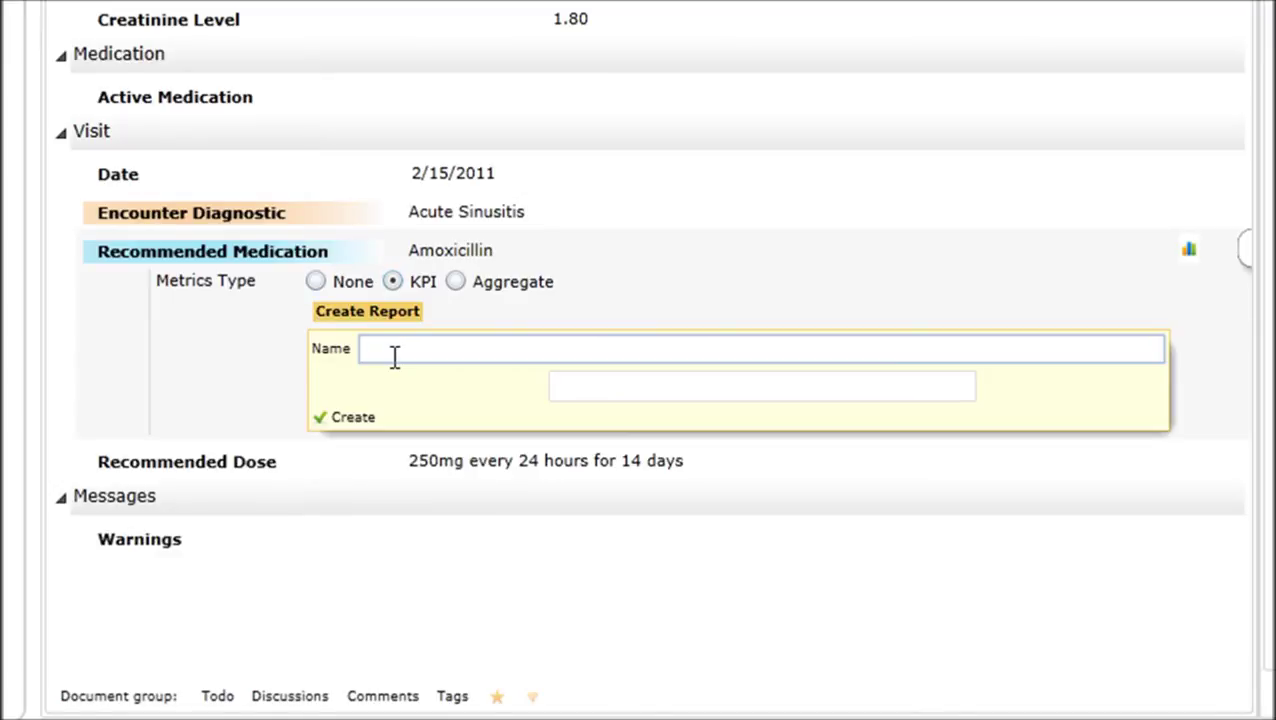
left_click(395, 350)
type("Med")
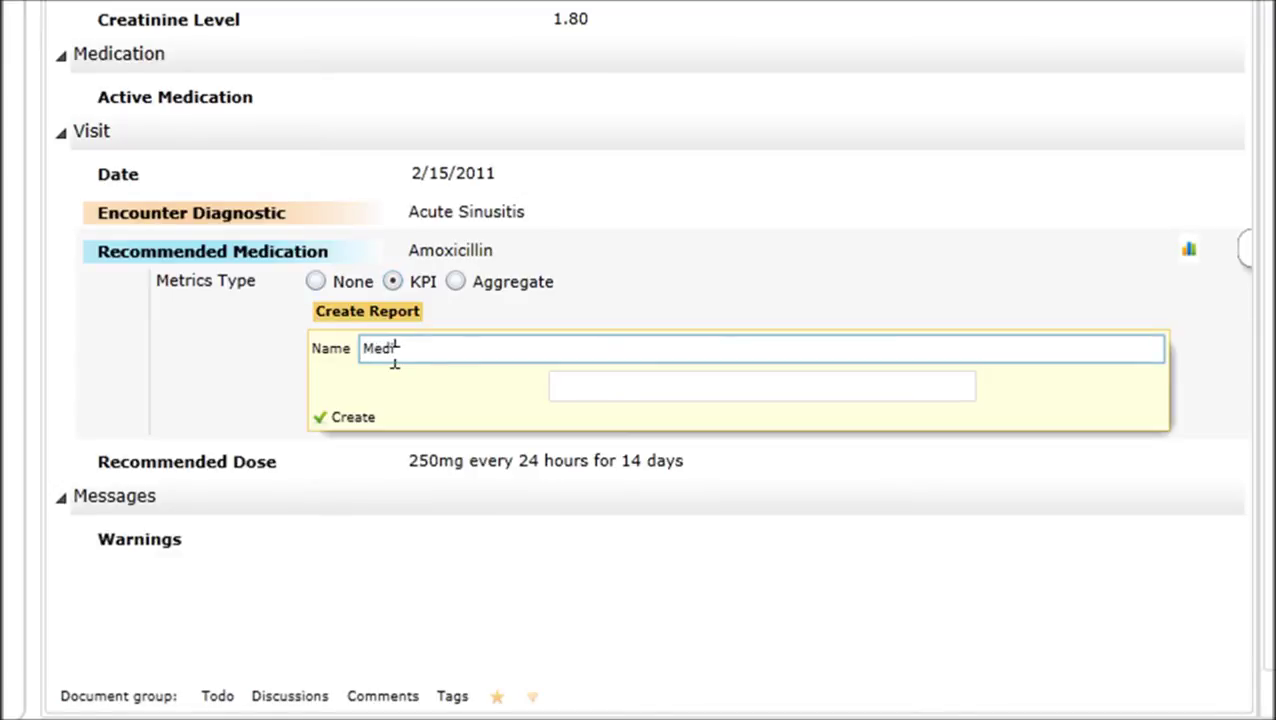
type("ications")
left_click(355, 420)
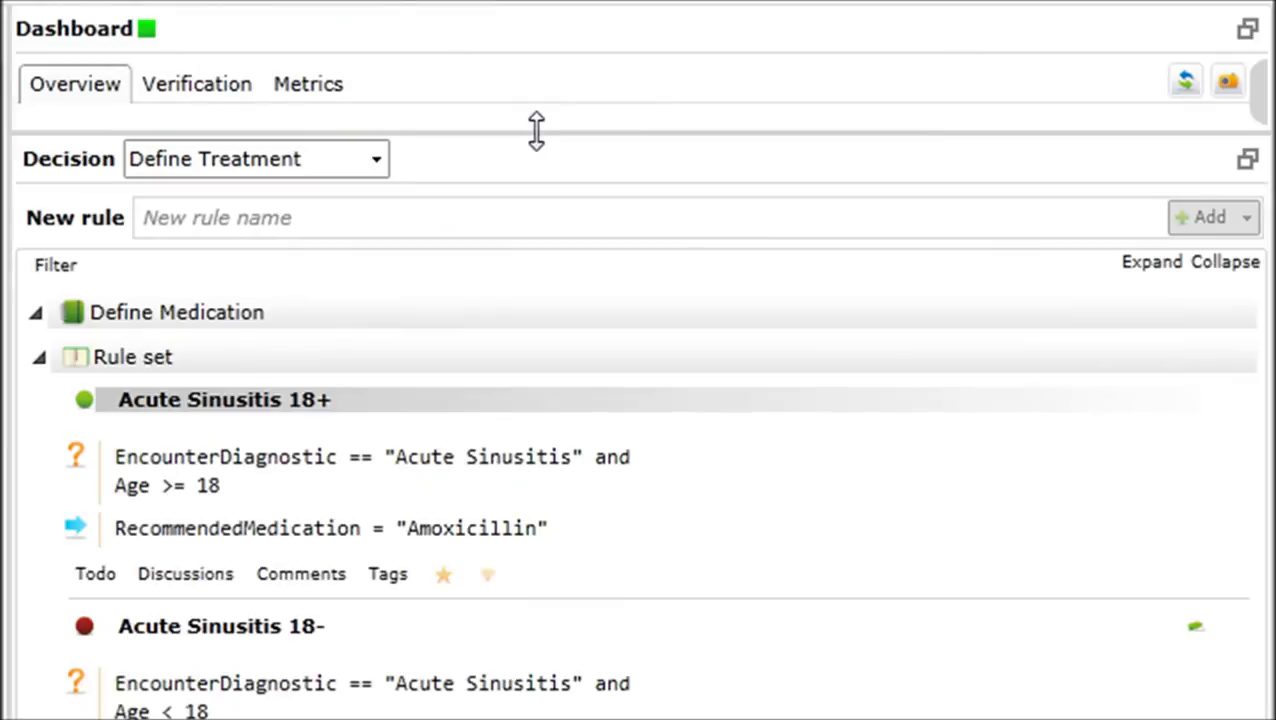
Enlarge the dashboard to view the Medications chart, list documents firing the Allergies rule, then shrink it back
left_click_drag(535, 131, 530, 632)
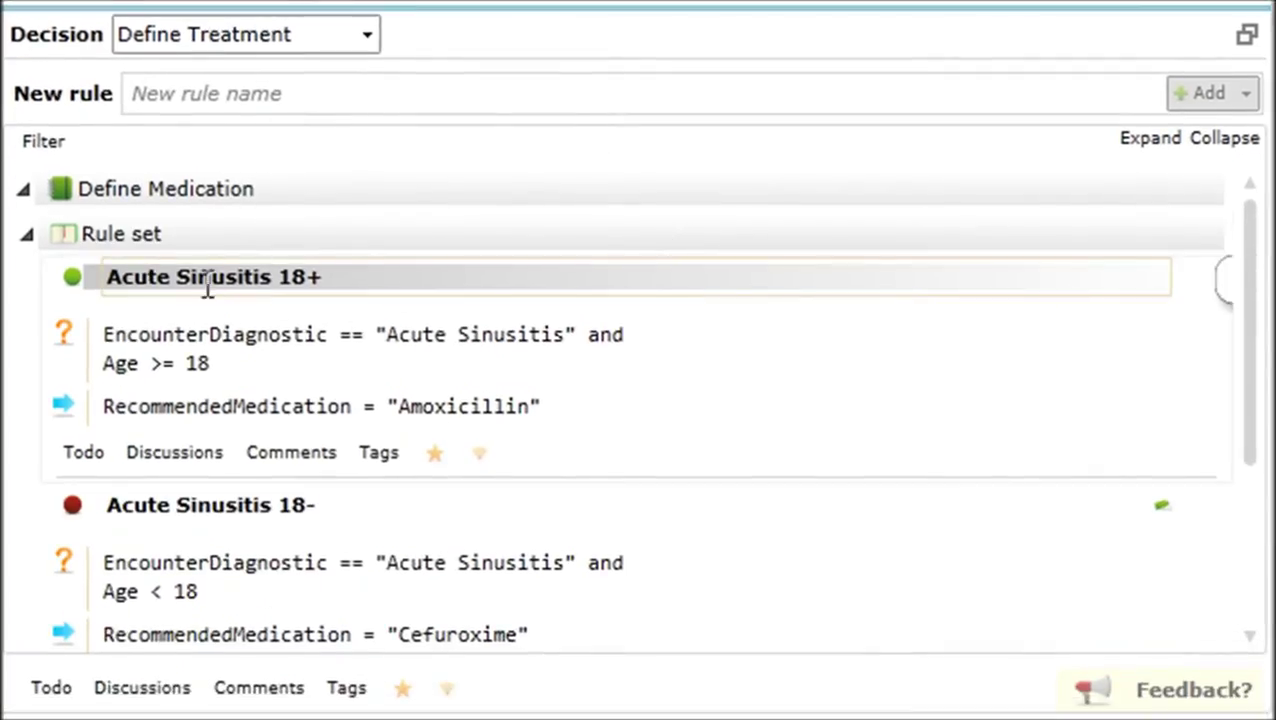
left_click_drag(1258, 362, 1256, 521)
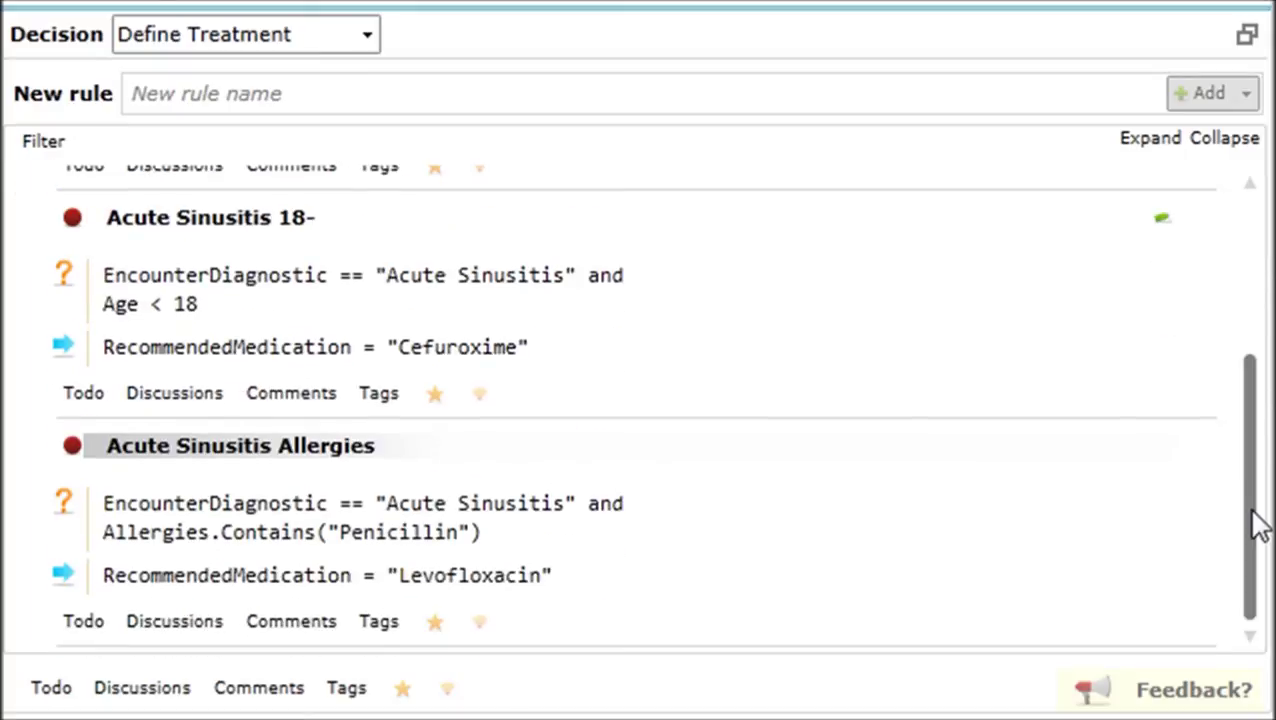
left_click(92, 449)
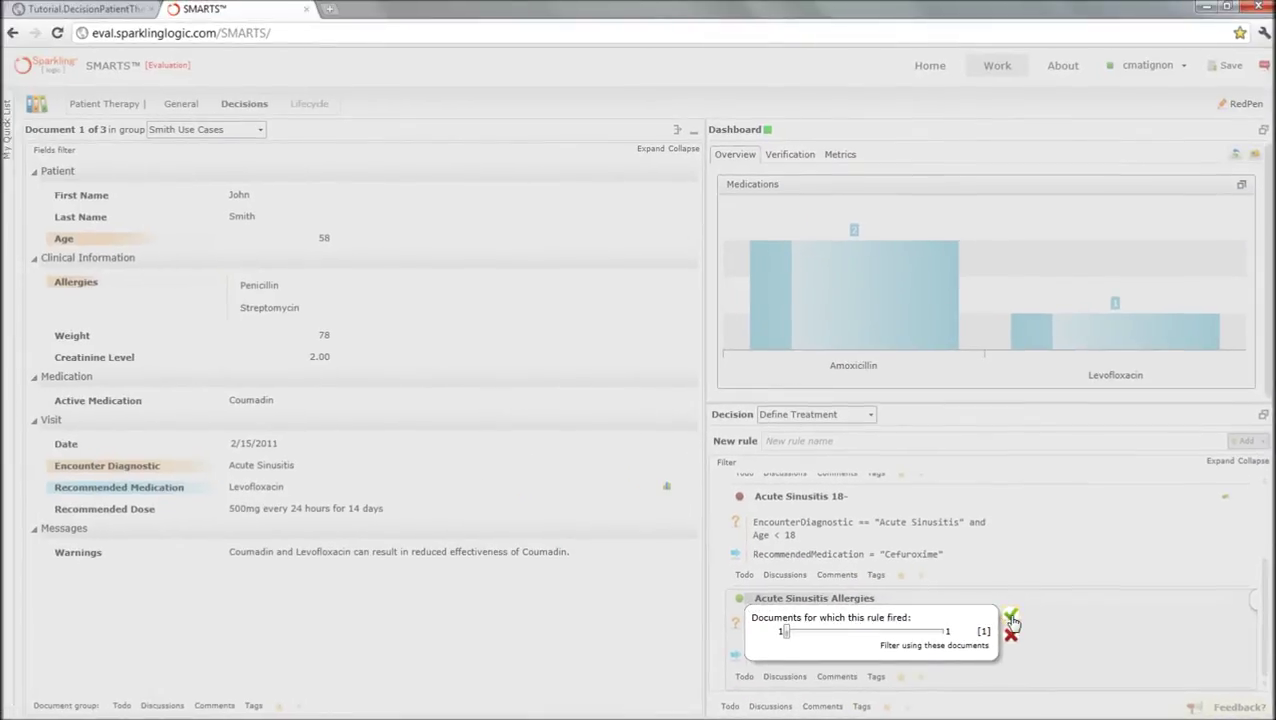
left_click(1009, 616)
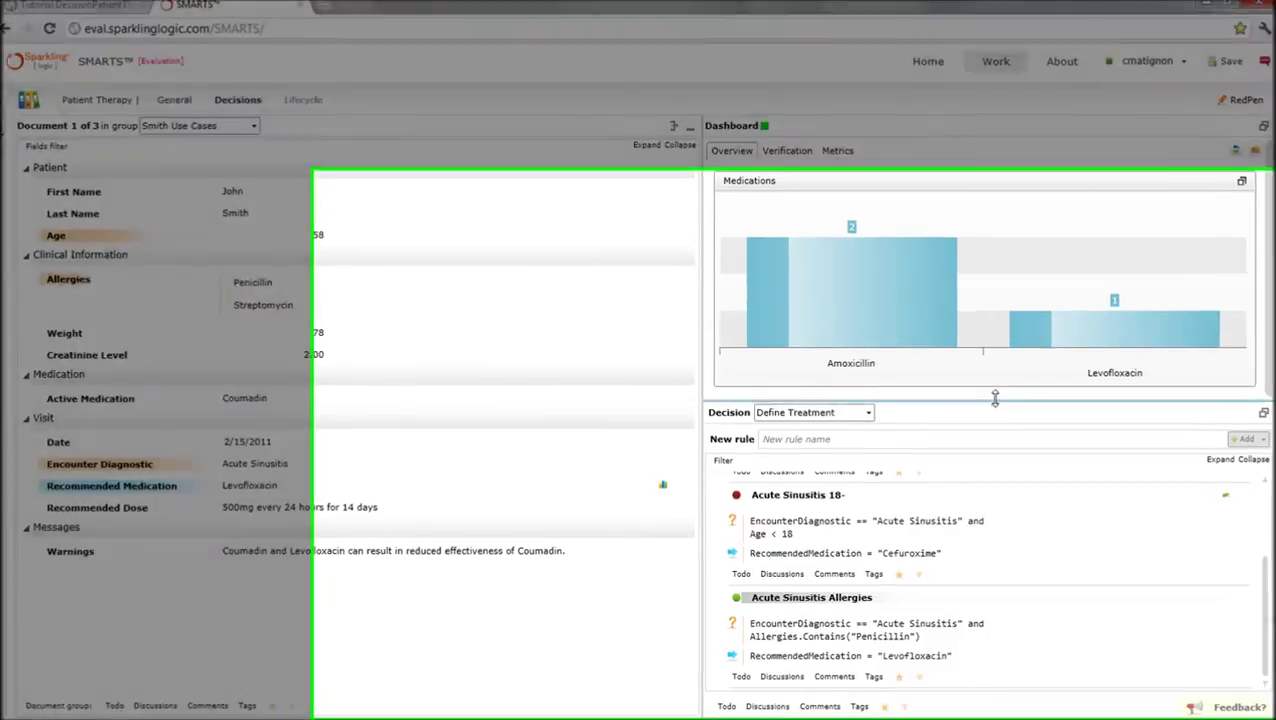
left_click_drag(995, 402, 967, 180)
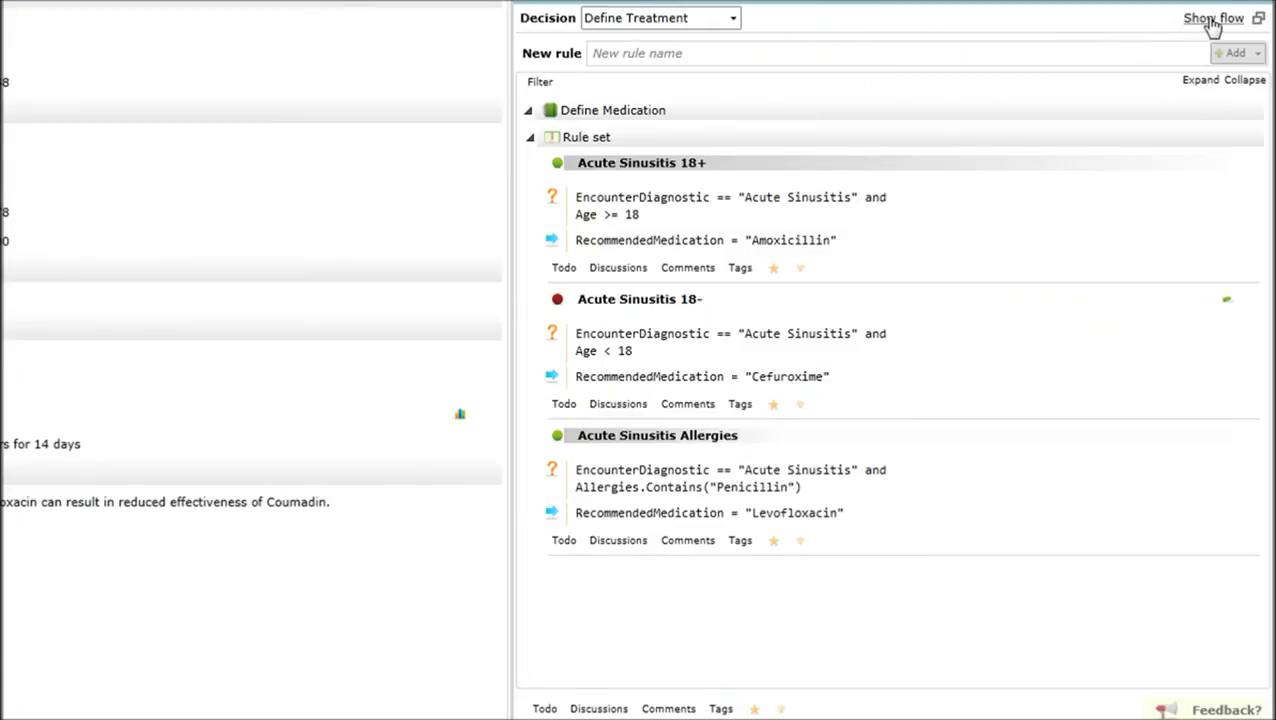
Insert a Define Dosage step after Define Medication in the Define Treatment flow and expand its rule set
left_click(1212, 20)
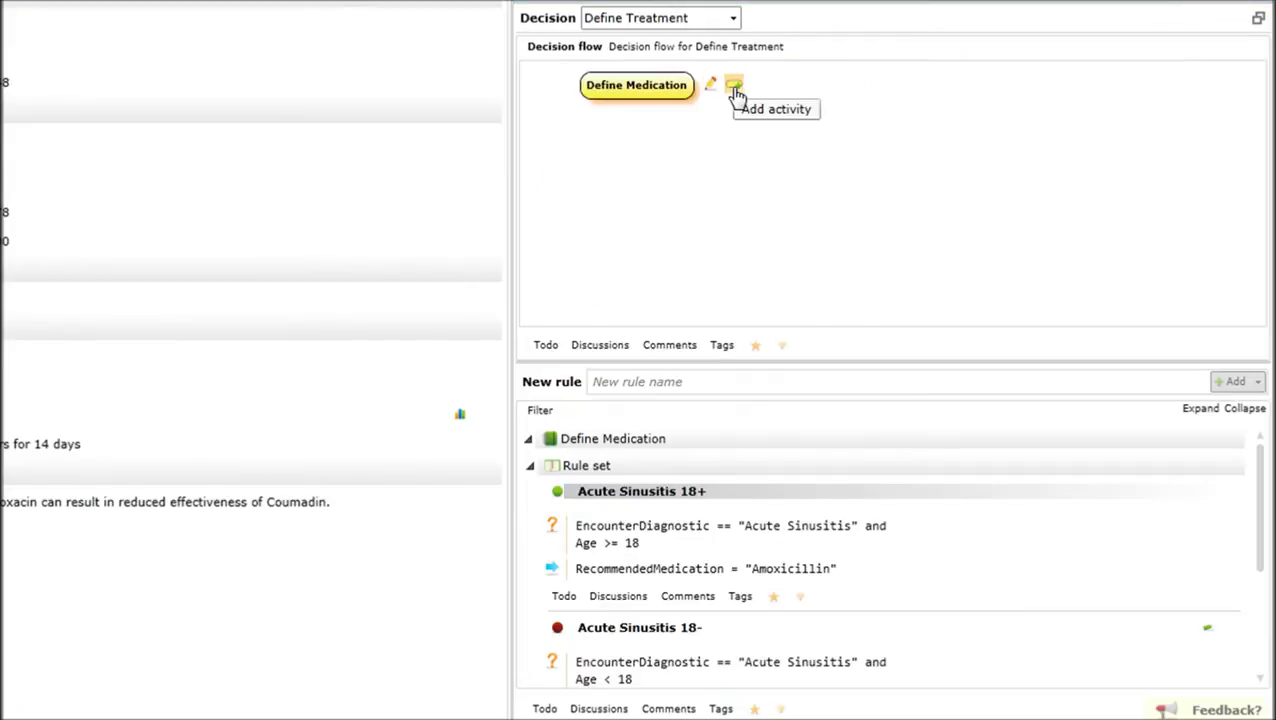
left_click(733, 90)
left_click(714, 175)
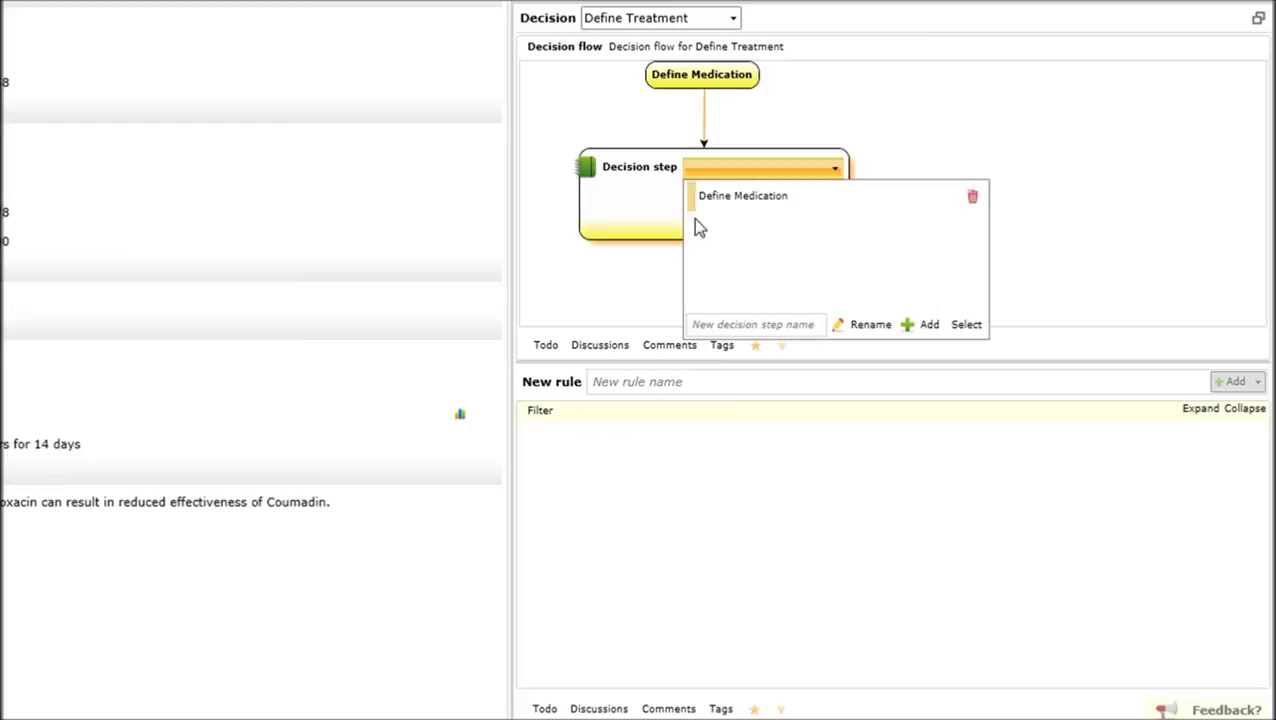
left_click(738, 324)
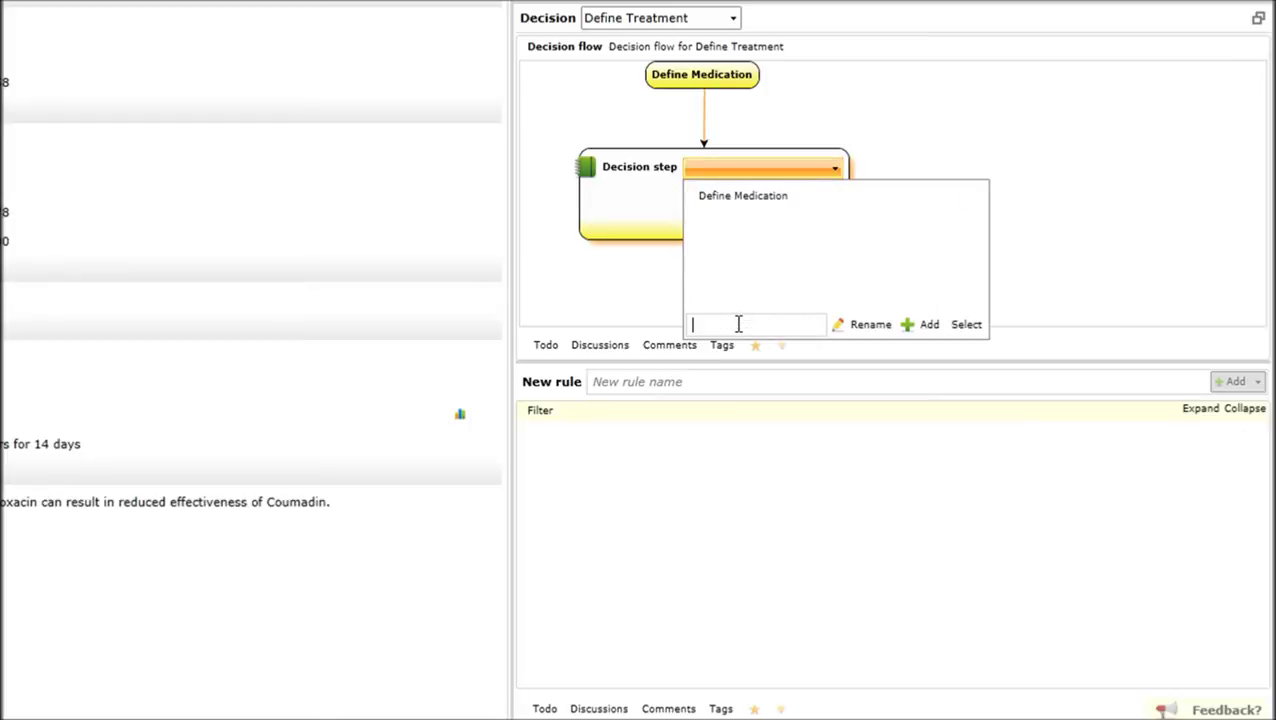
type("Define Dosage")
left_click(930, 328)
left_click(967, 327)
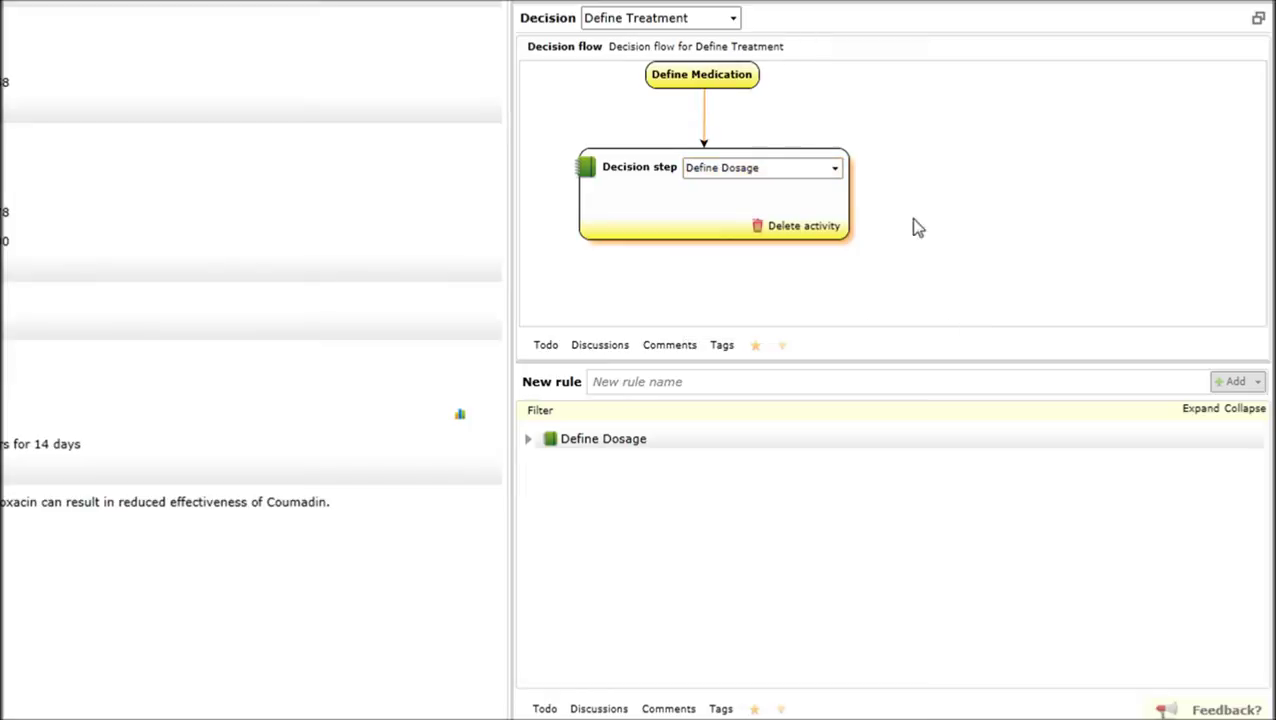
left_click(862, 164)
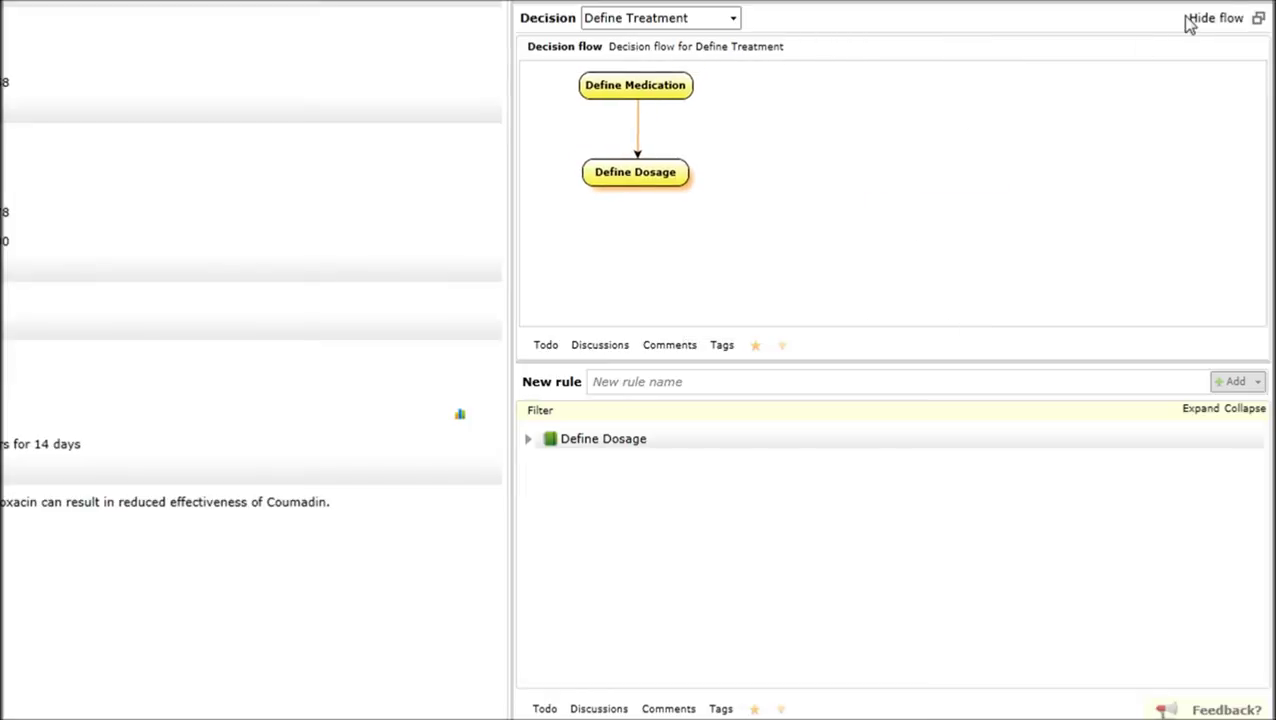
left_click(1206, 19)
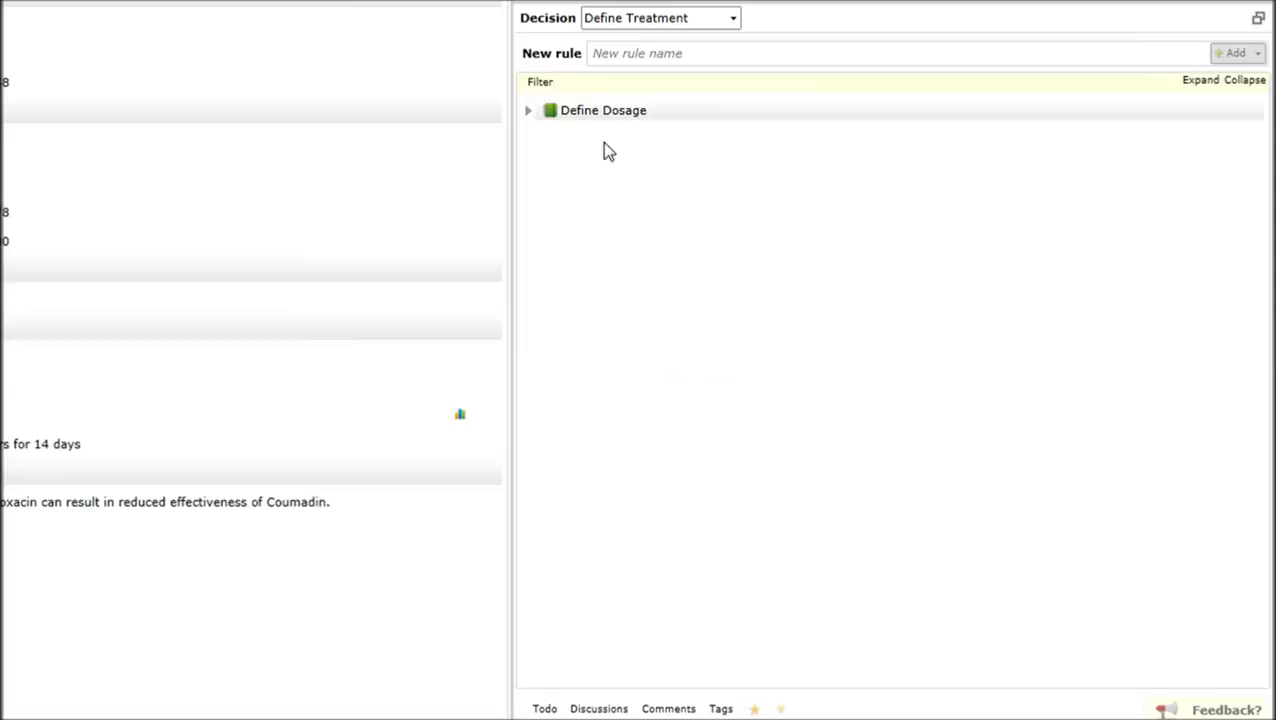
left_click(527, 112)
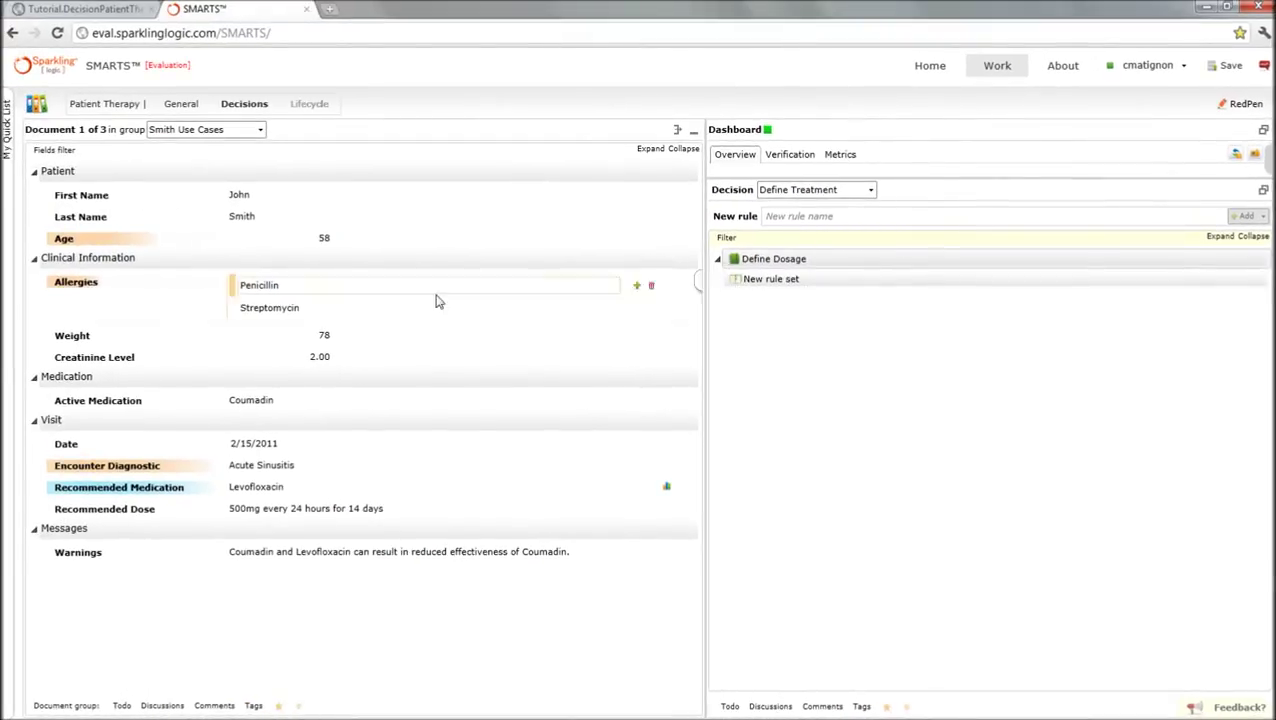
left_click(92, 10)
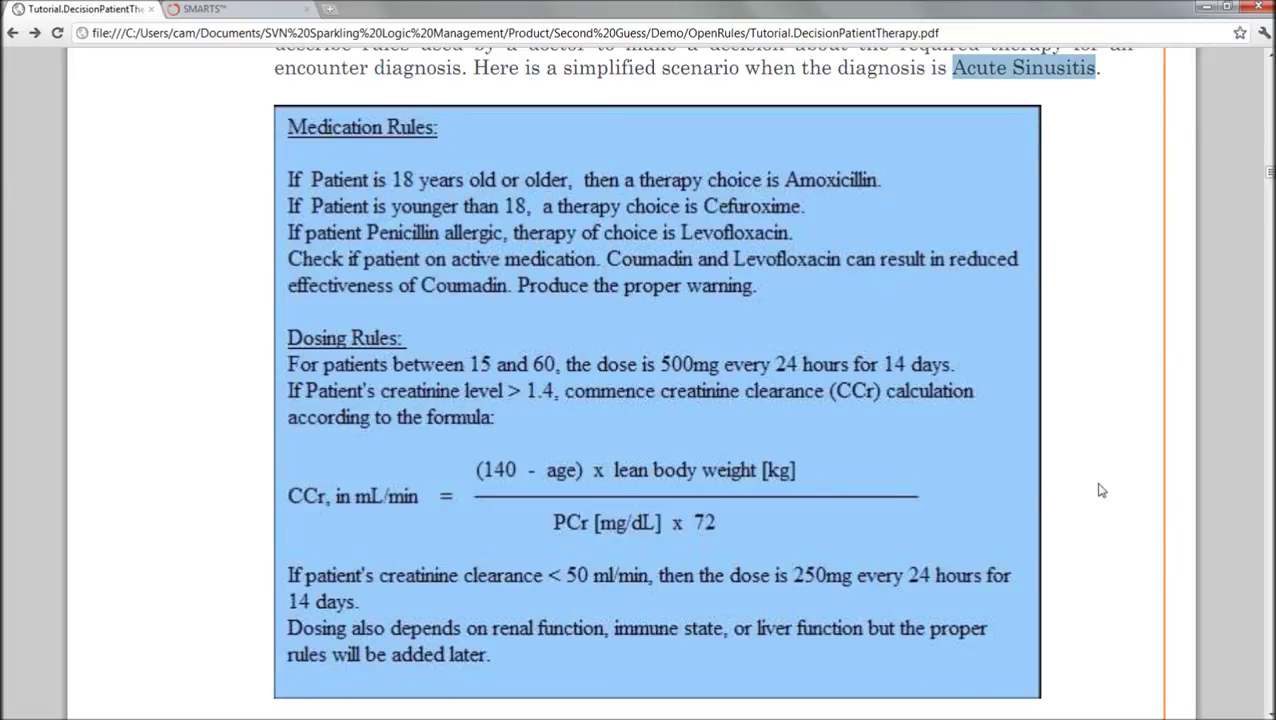
left_click(265, 12)
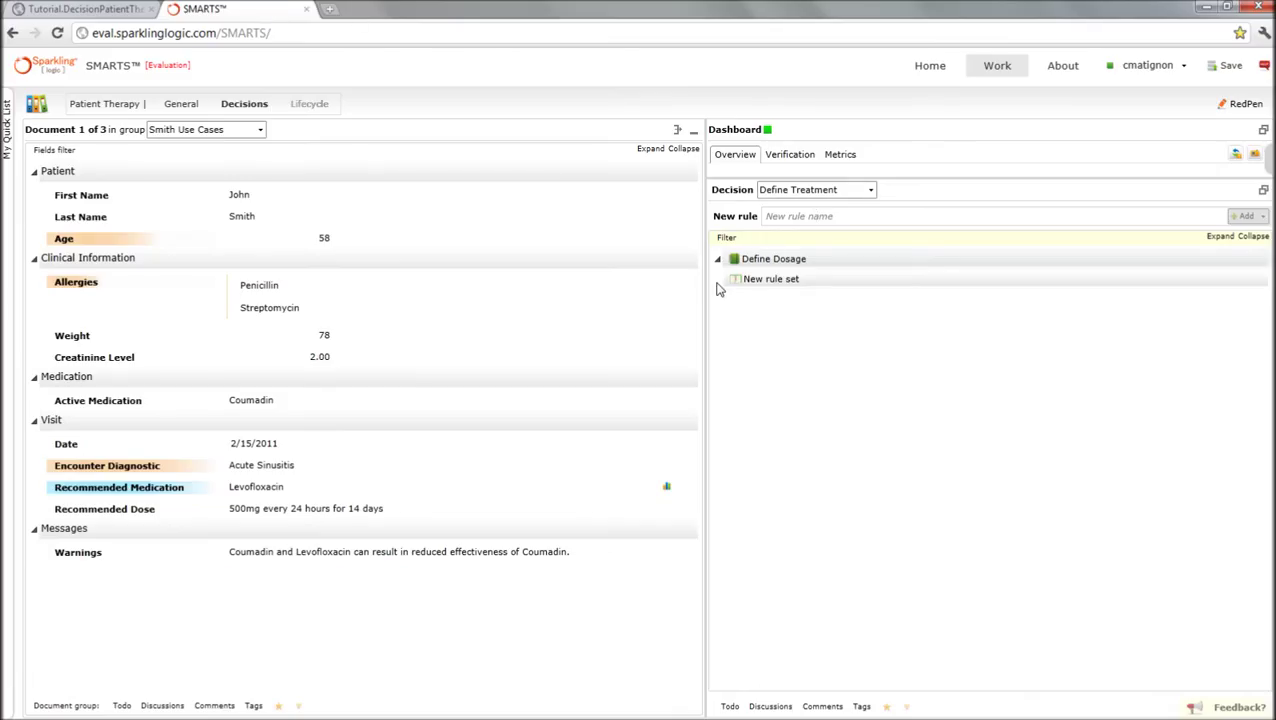
Sketch a RedPen rule conditioned on the Encounter Diagnostic and Age >= 15 and Age <= 60
left_click(1250, 104)
left_click(746, 309)
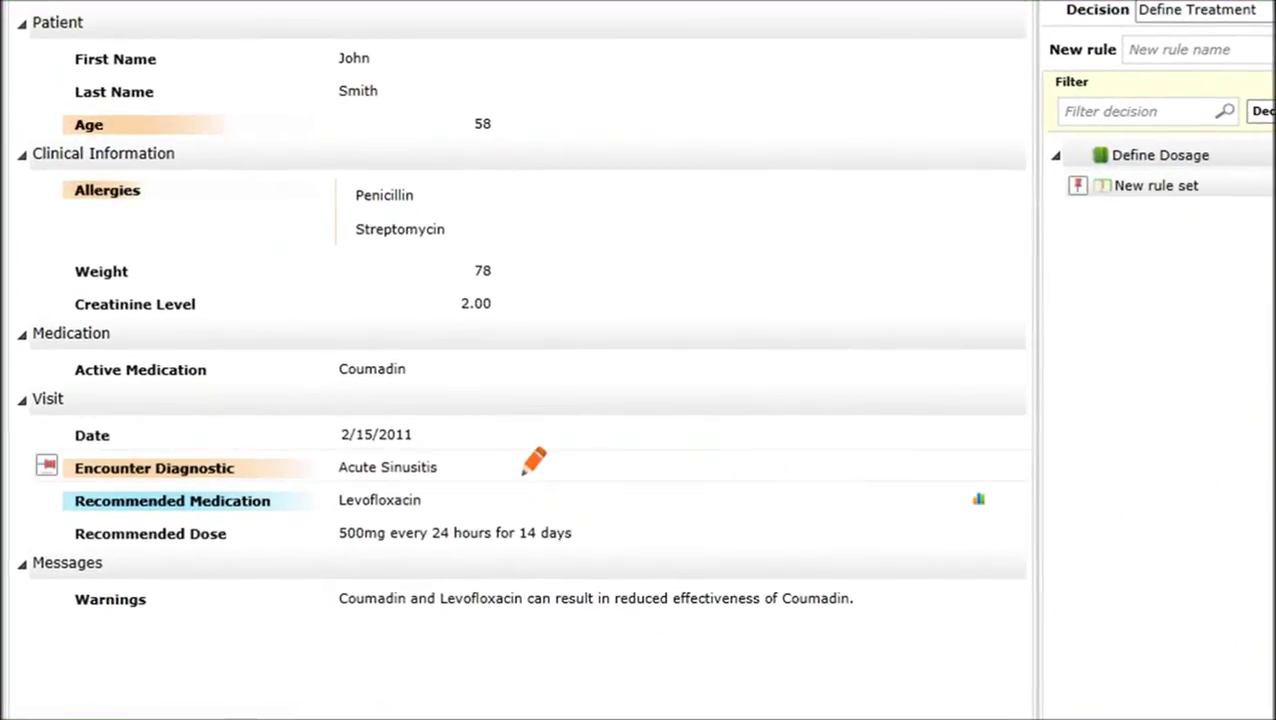
left_click(522, 470)
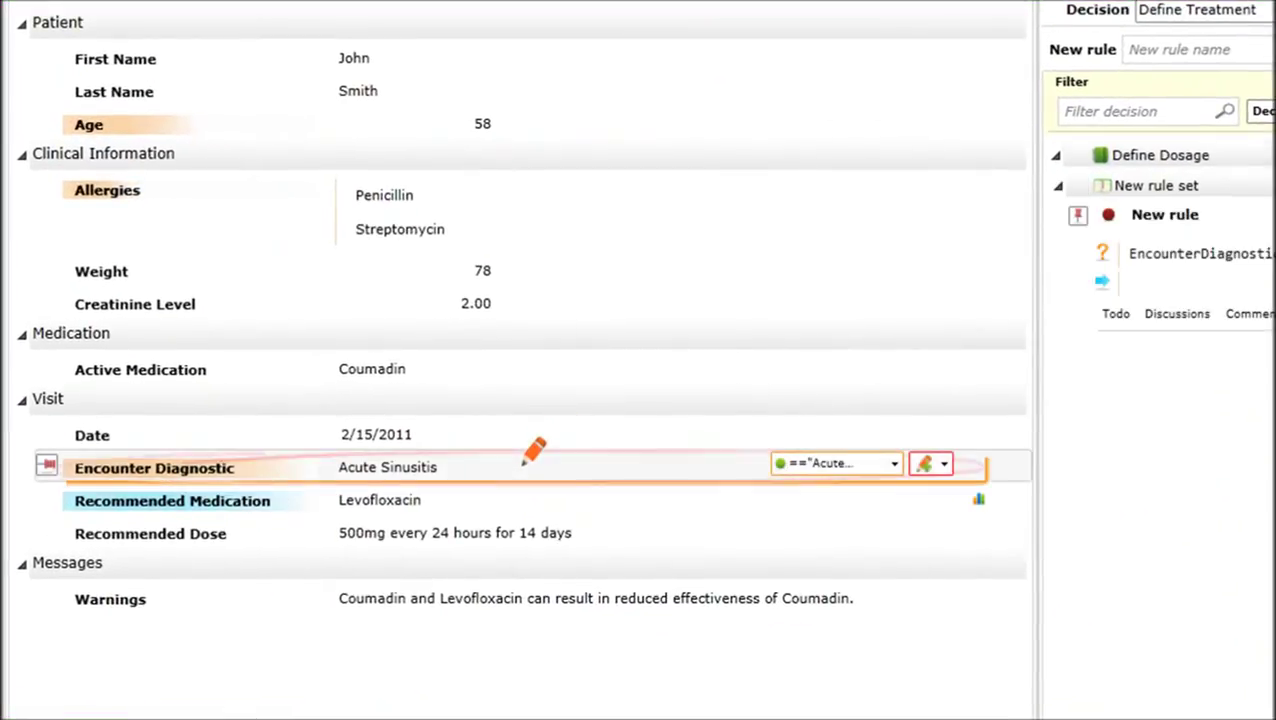
left_click(624, 118)
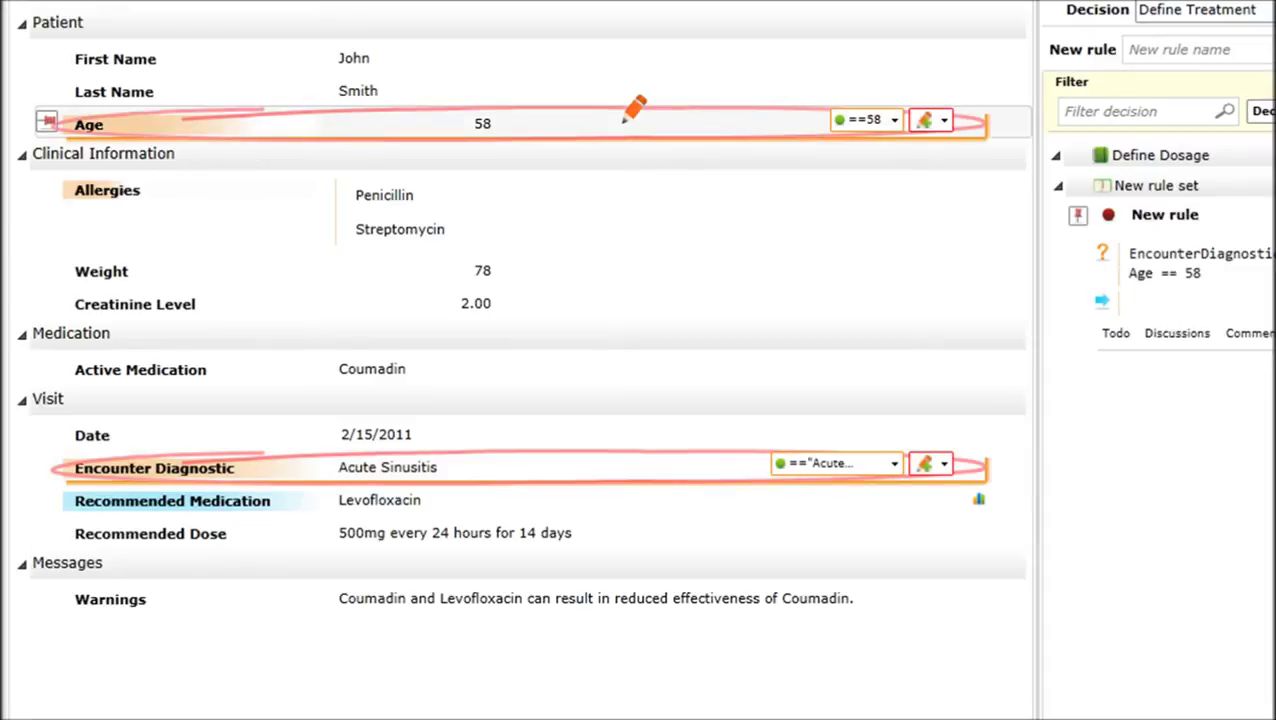
left_click(894, 119)
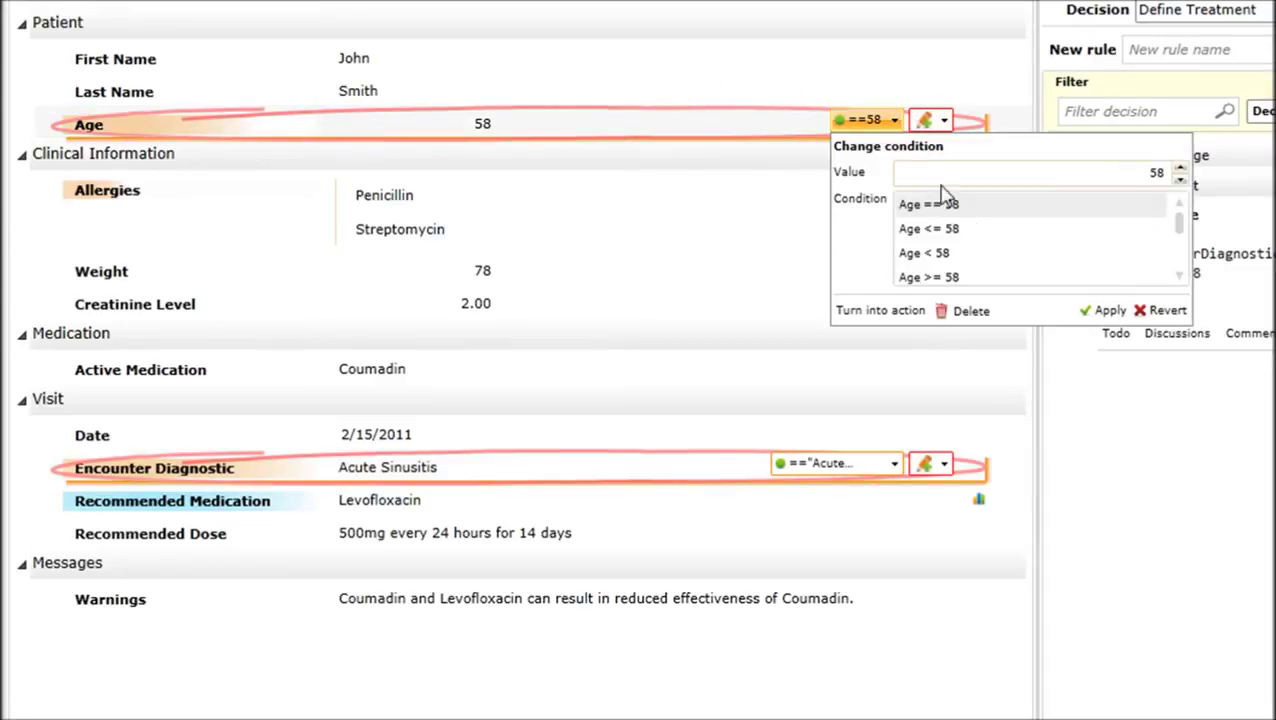
left_click(966, 279)
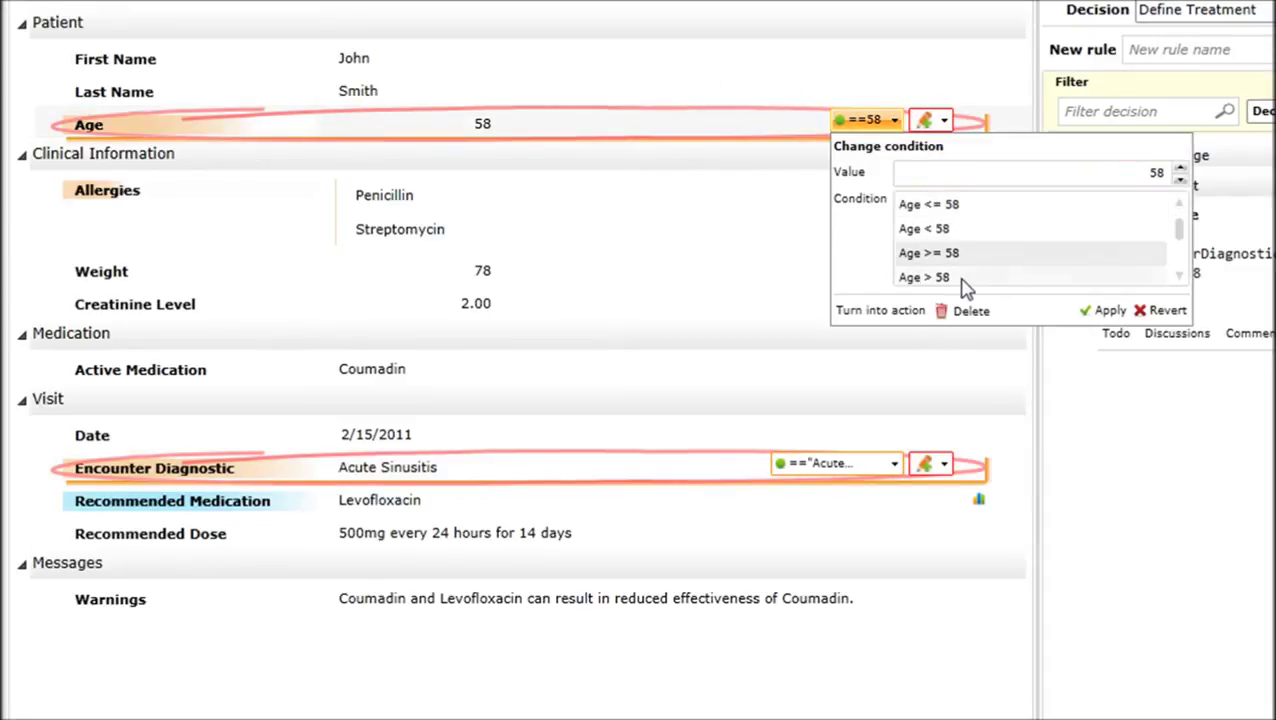
left_click(1129, 167)
type("15")
key("Return")
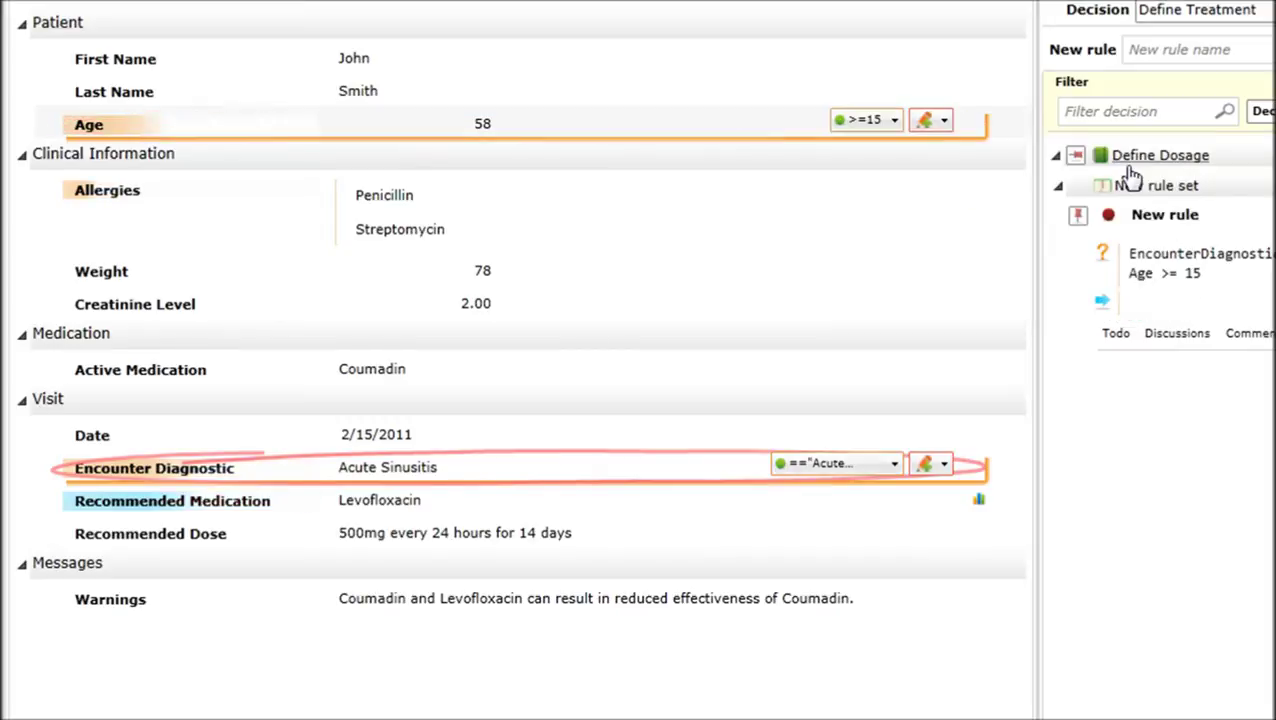
left_click(944, 120)
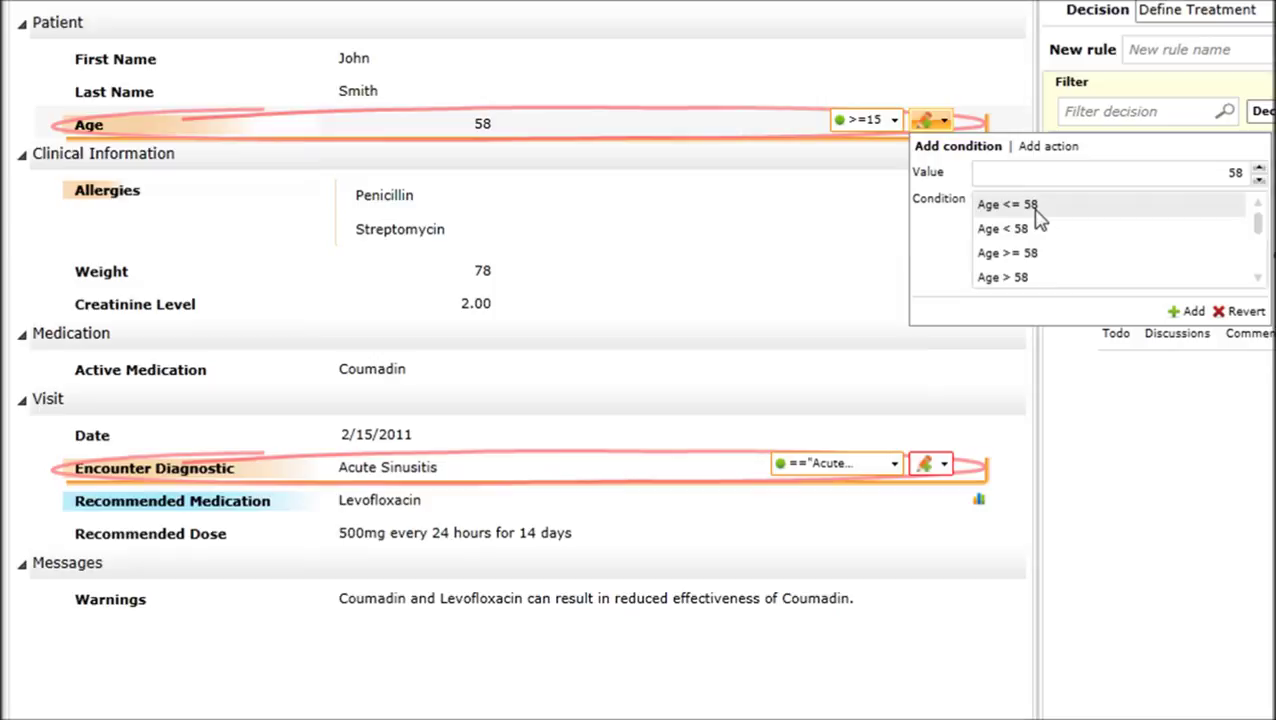
left_click(1218, 170)
type("60")
key("Return")
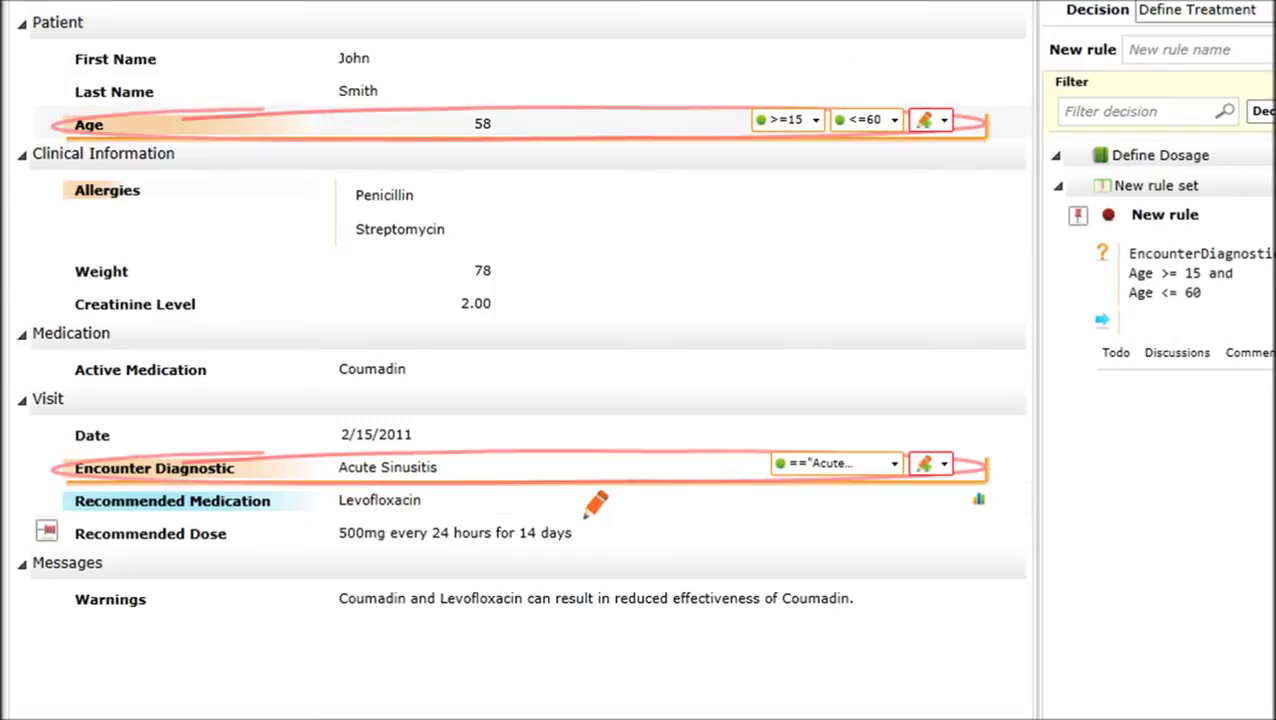
Make the 500mg Recommended Dose the rule's action and rename it 'Acute Sinusitis 15-60'
left_click(582, 530)
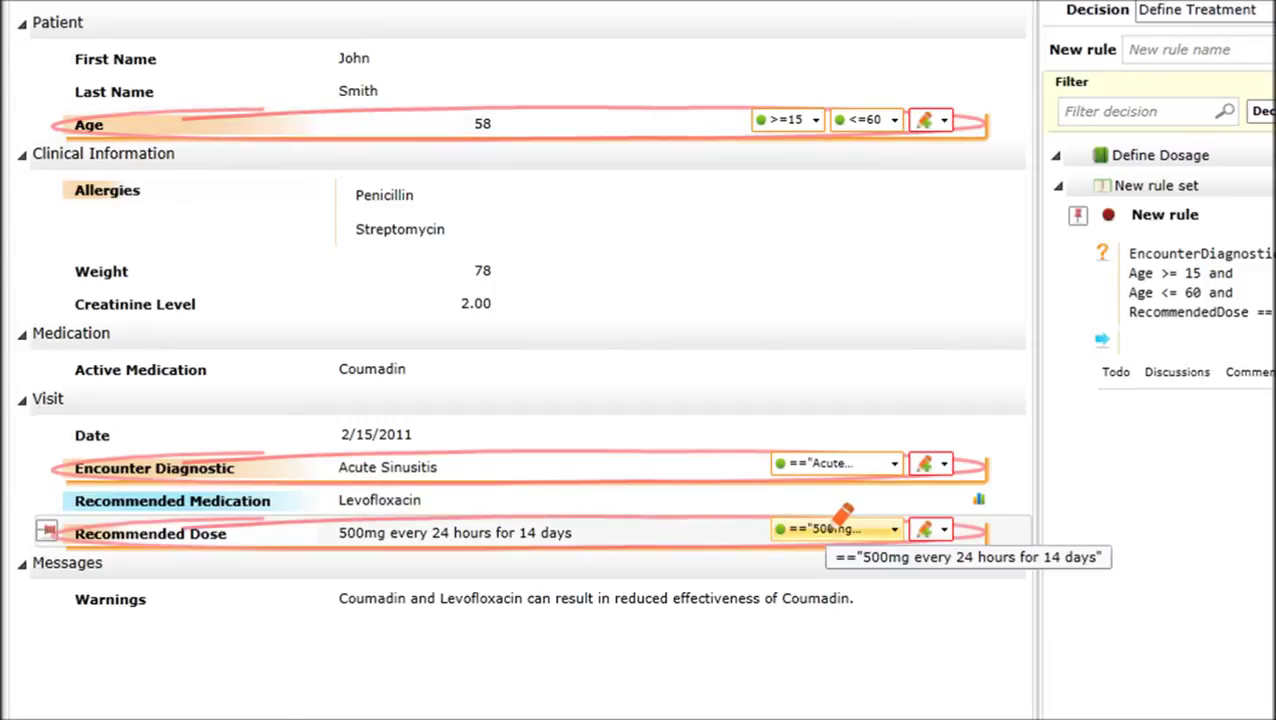
left_click(826, 533)
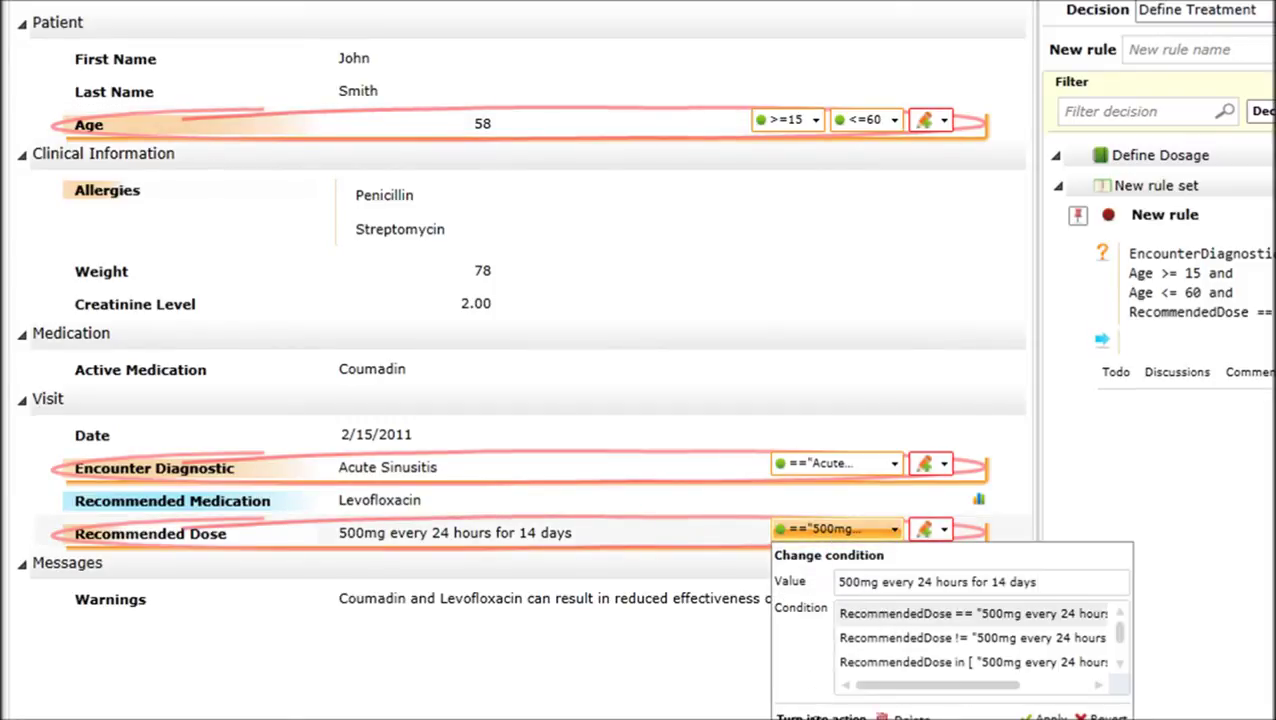
left_click(812, 713)
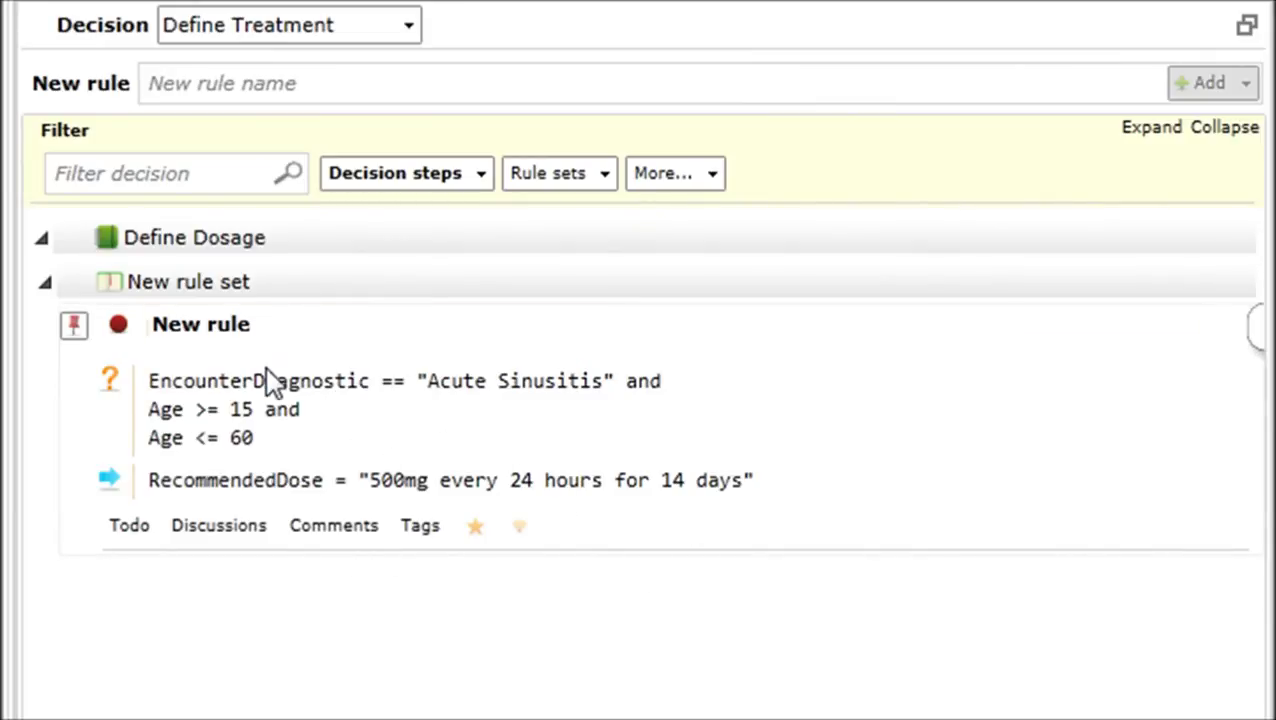
left_click(285, 324)
left_click_drag(285, 326, 60, 327)
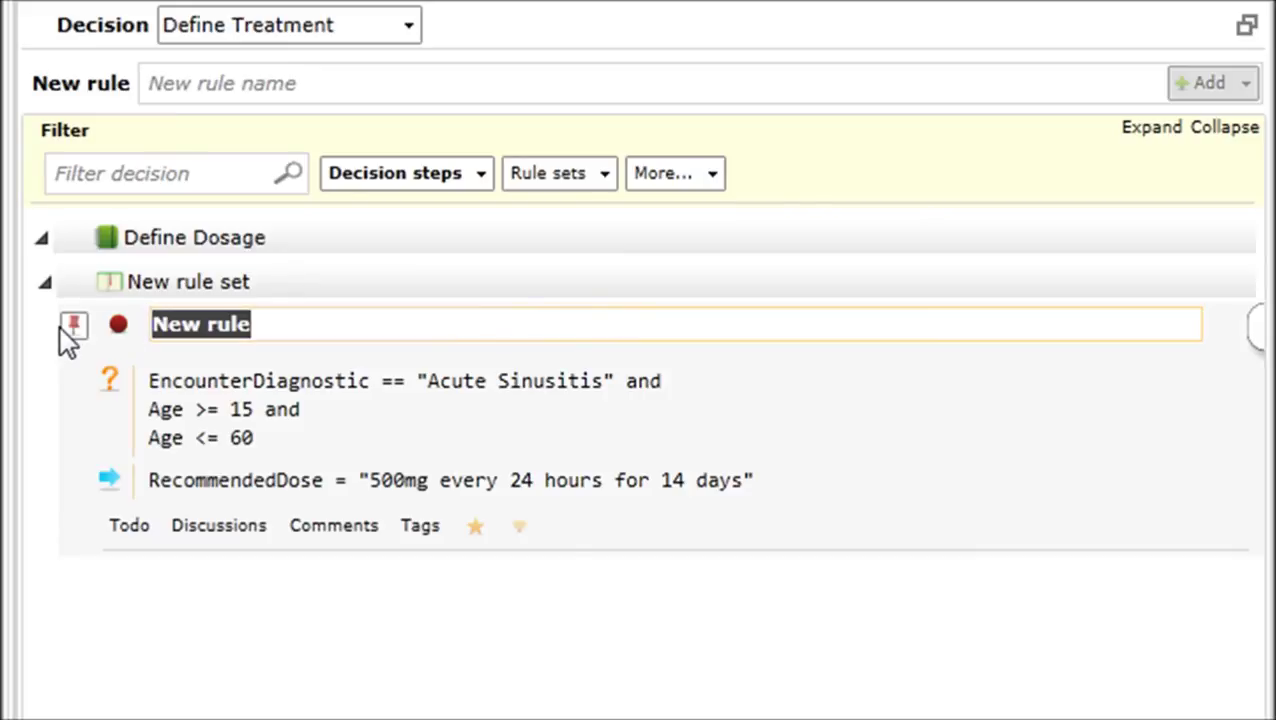
type("Acute Sinusitis ")
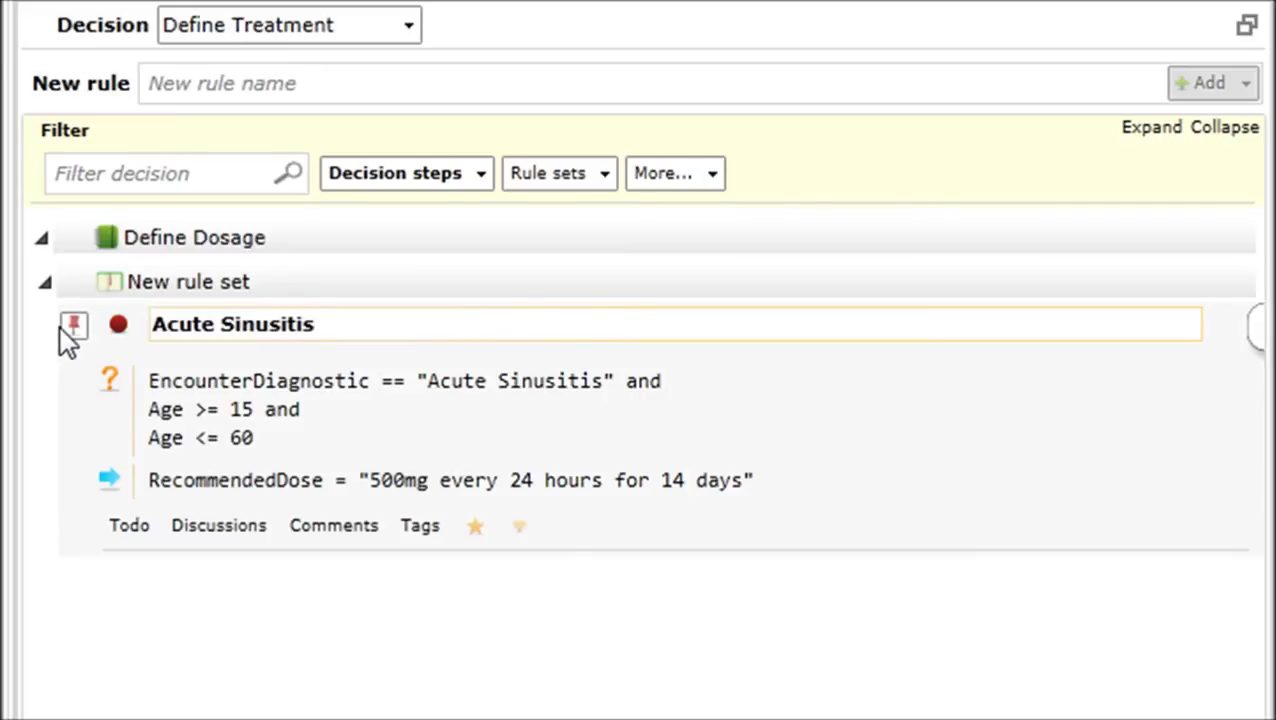
type("15-60")
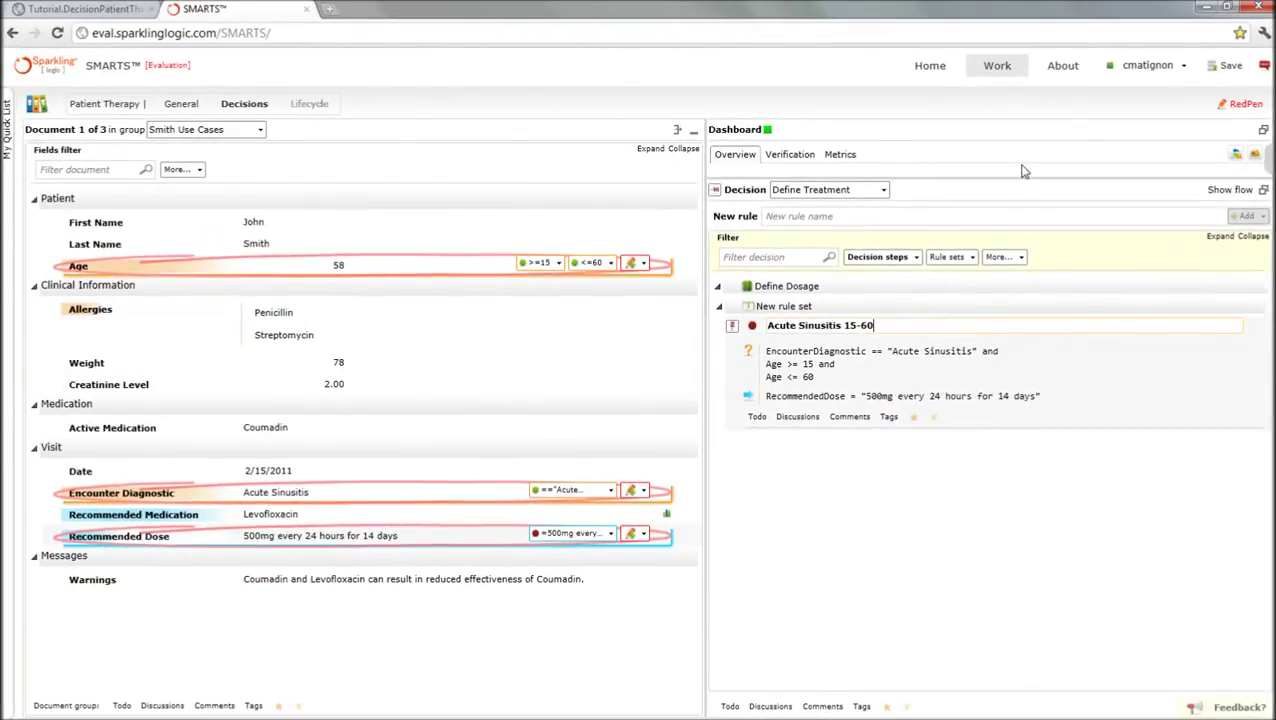
Move to Document 3 of 3 and toggle RedPen to check the 15-60 rule doesn't apply
left_click(1243, 106)
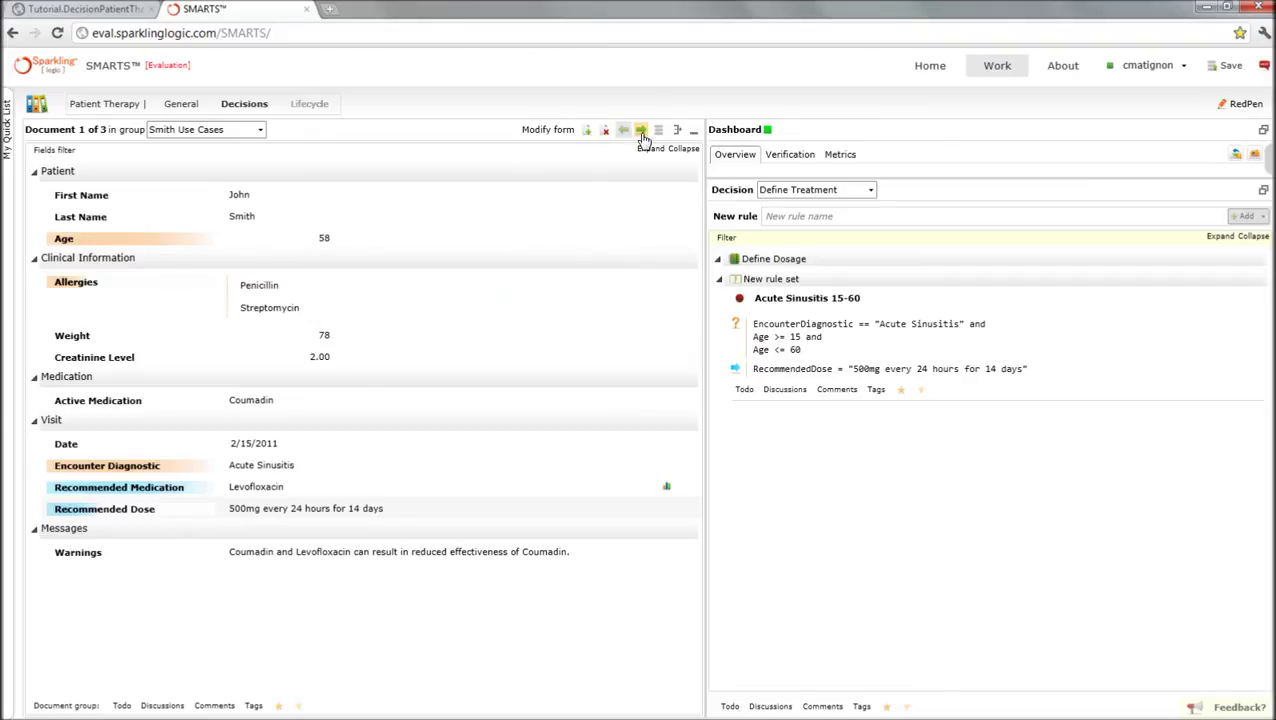
left_click(641, 131)
left_click(641, 131)
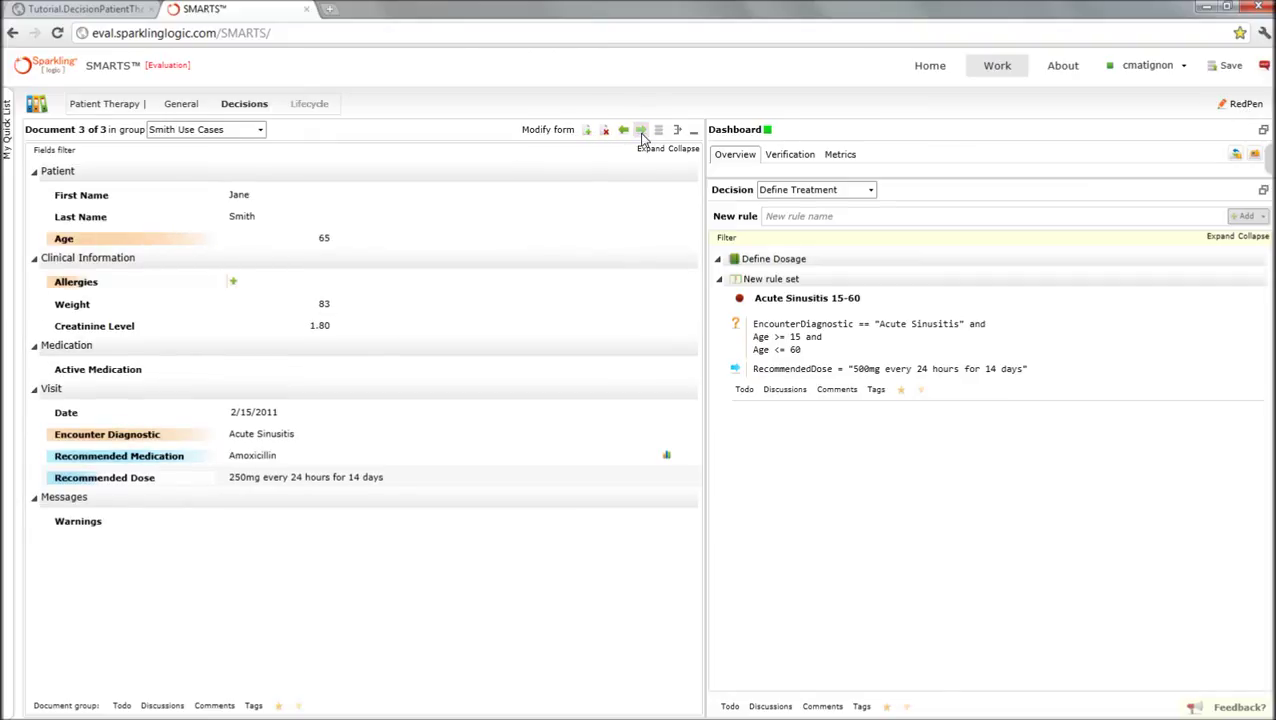
left_click(321, 240)
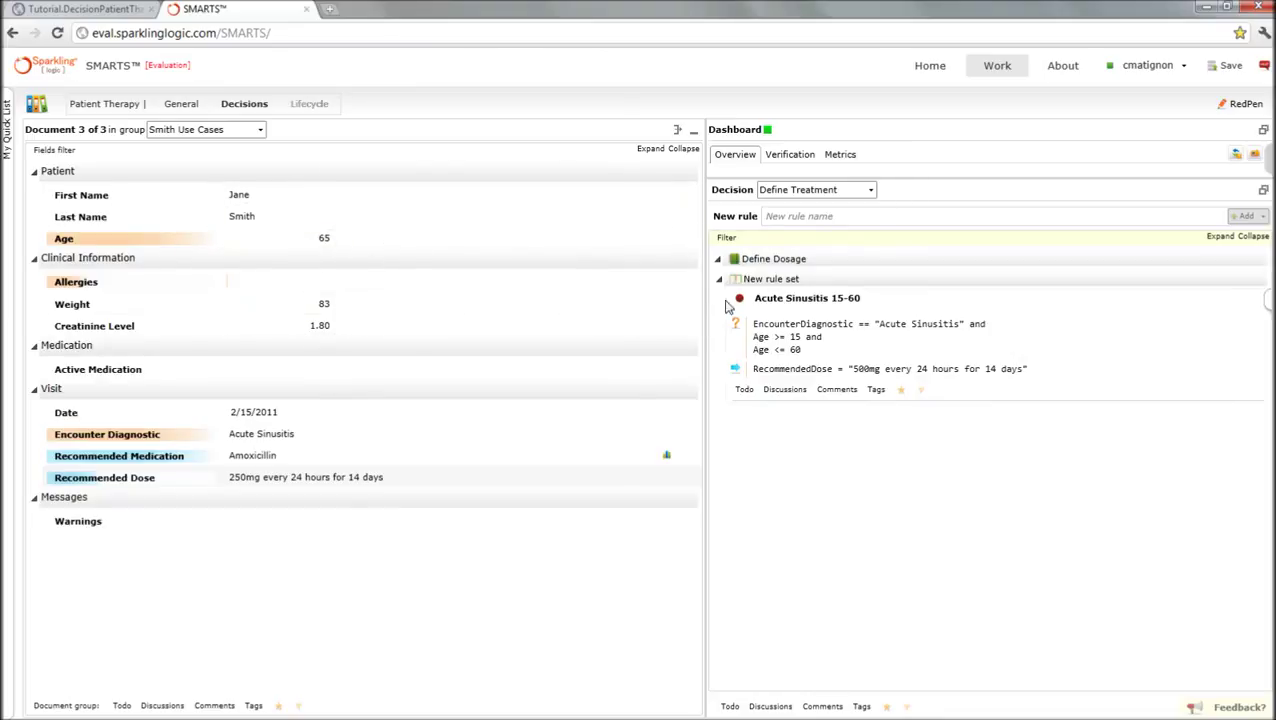
left_click(1257, 106)
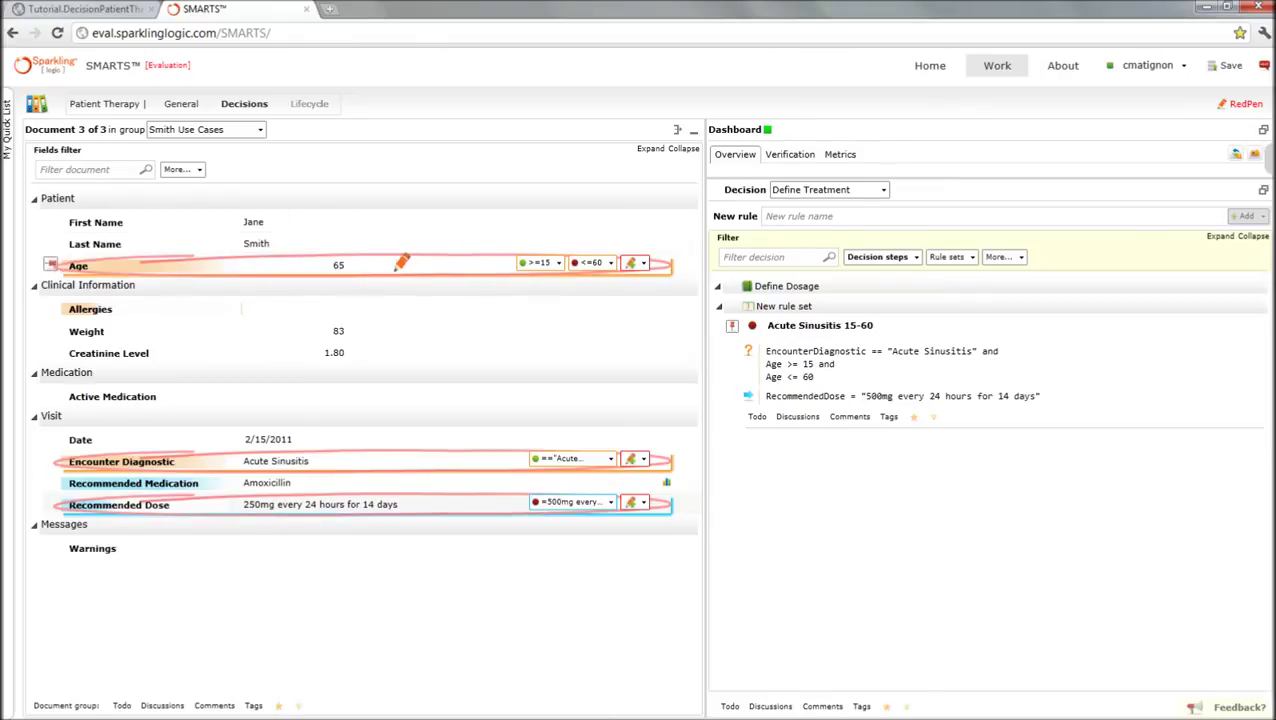
left_click(1243, 106)
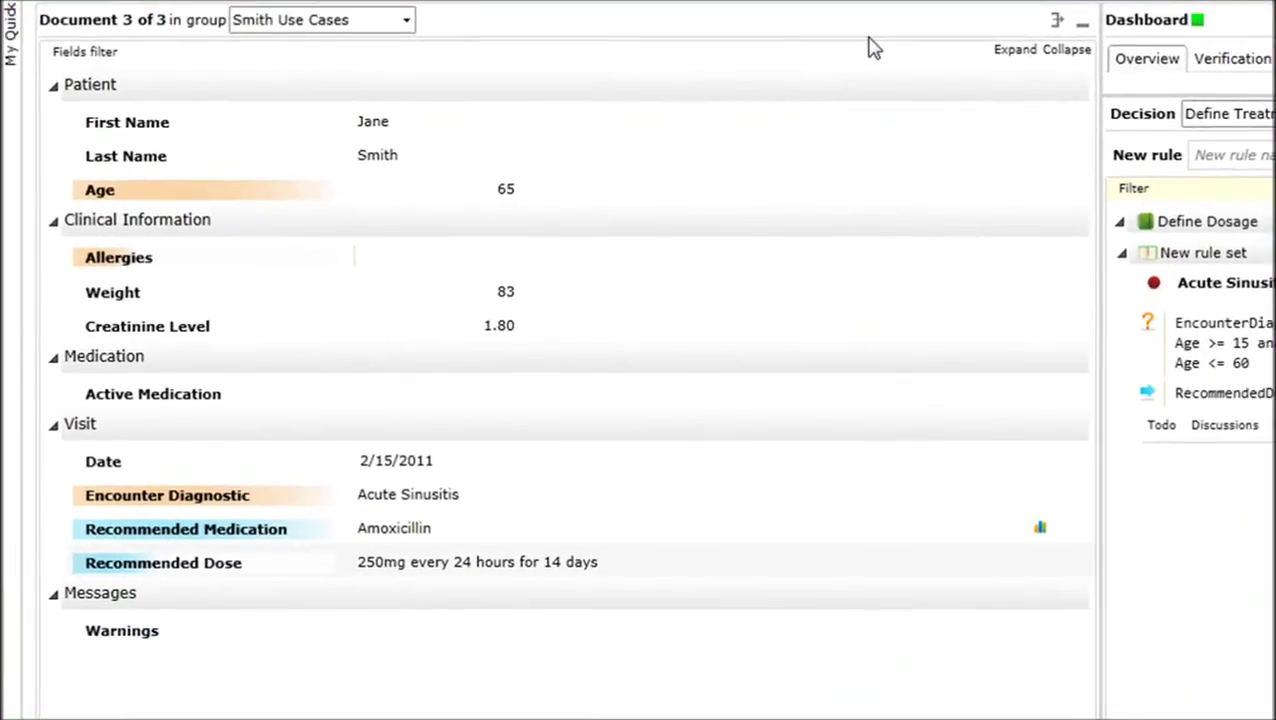
Add a 'Creatinine Clearance' field to Clinical Information, accepting the CreatinineClearance alias
mouse_move(572, 139)
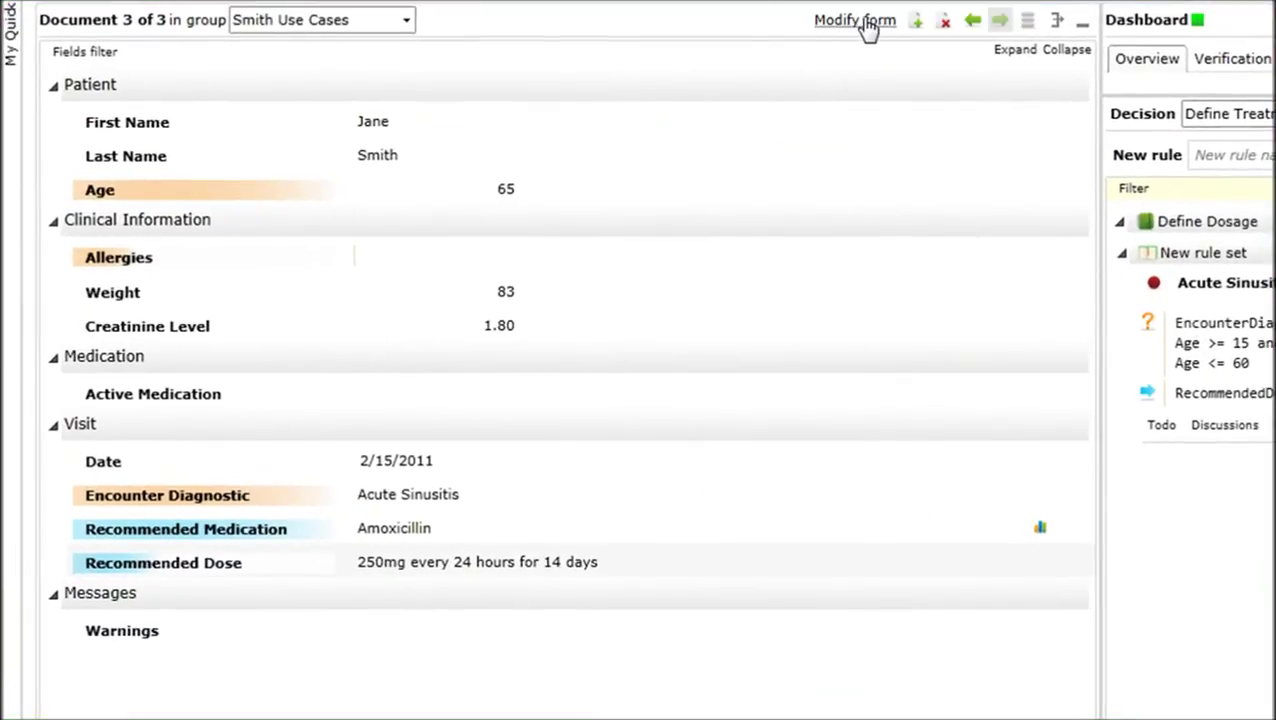
left_click(862, 22)
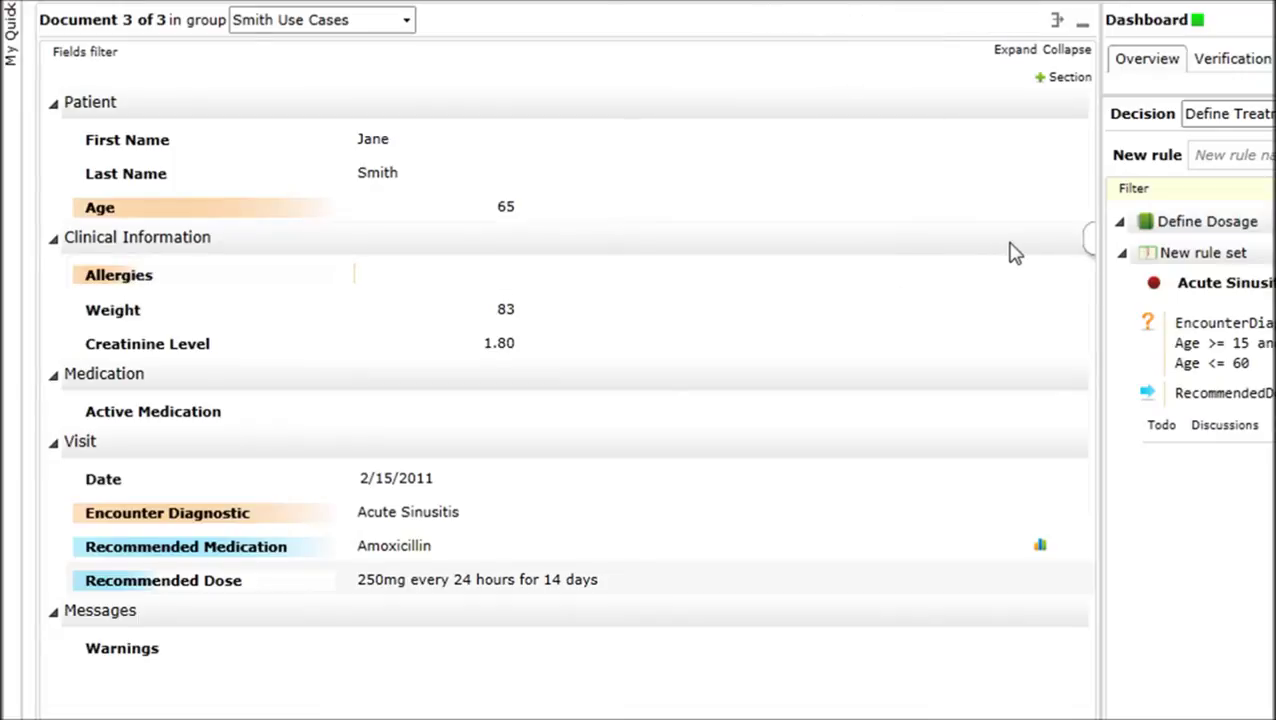
left_click(1080, 246)
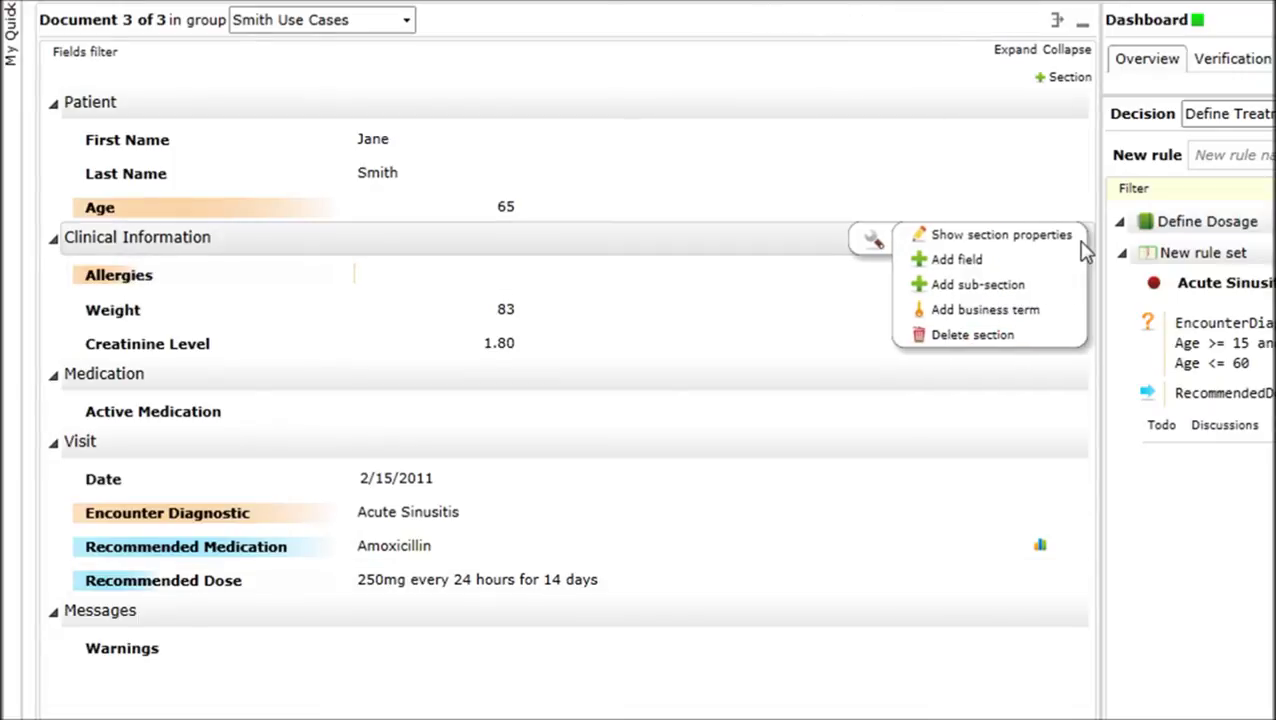
left_click(975, 272)
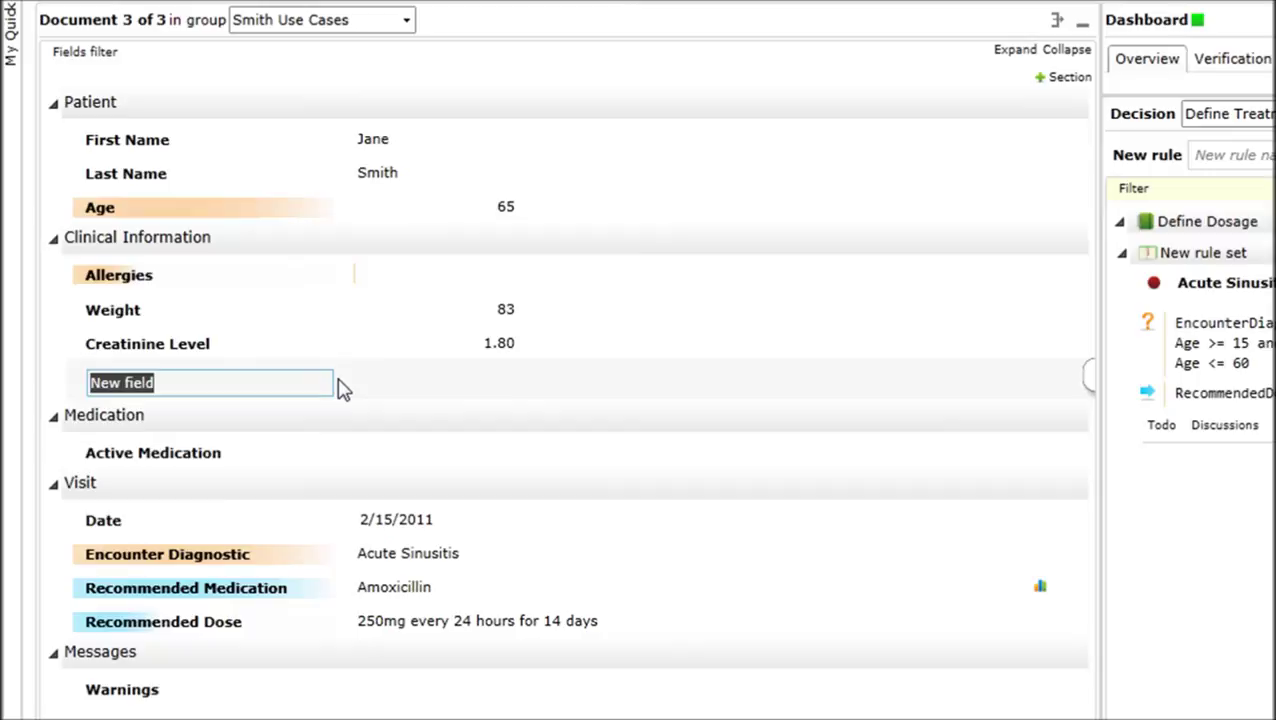
type("Creatini")
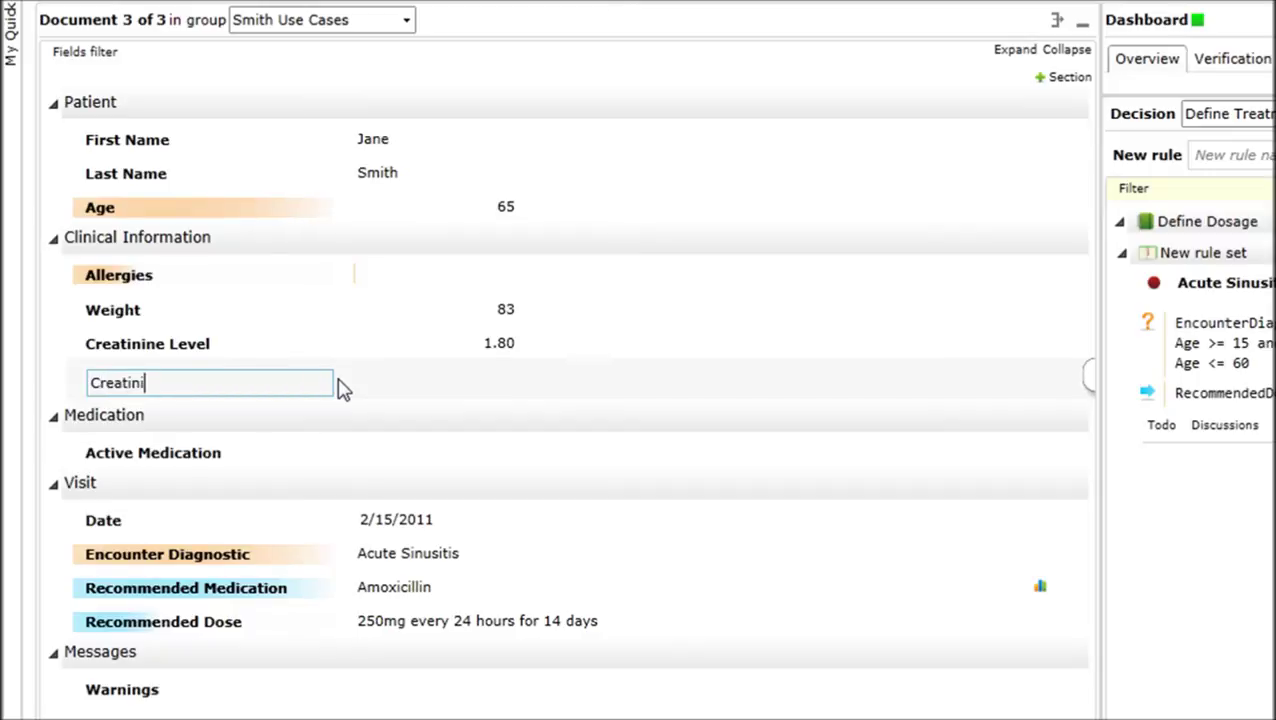
type("ne Clearance")
key("Return")
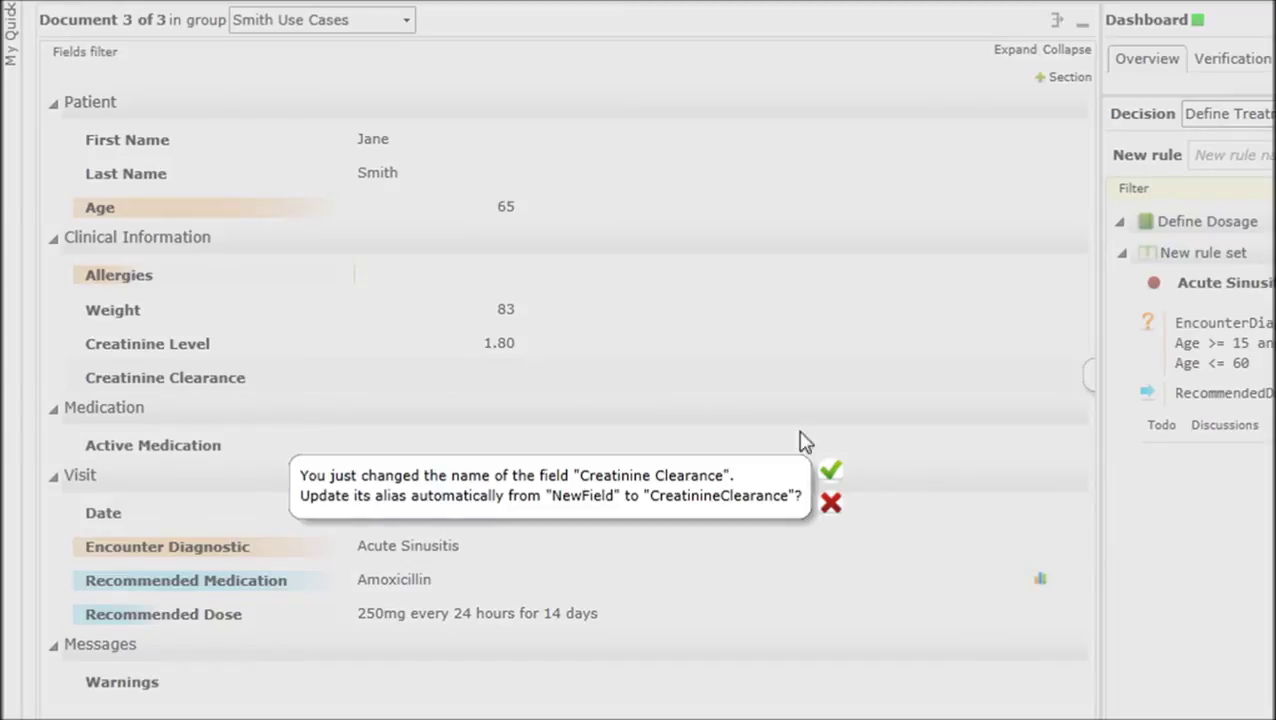
left_click(832, 472)
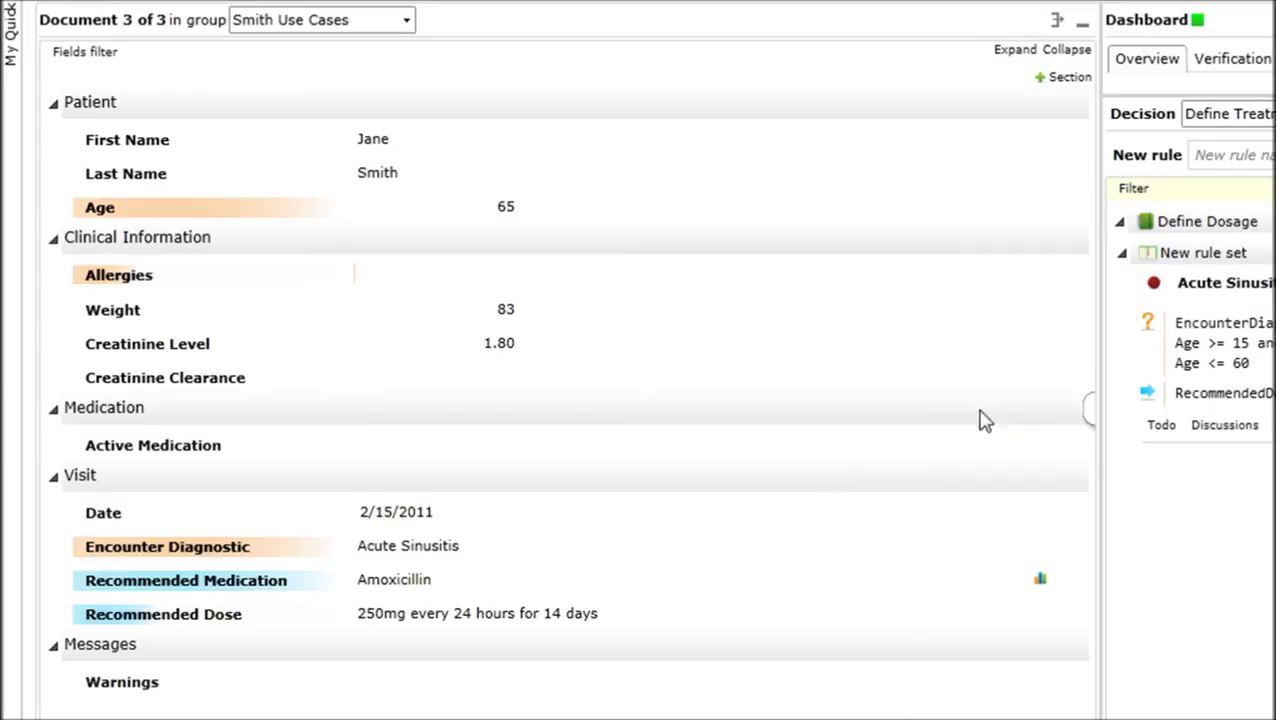
left_click(1080, 384)
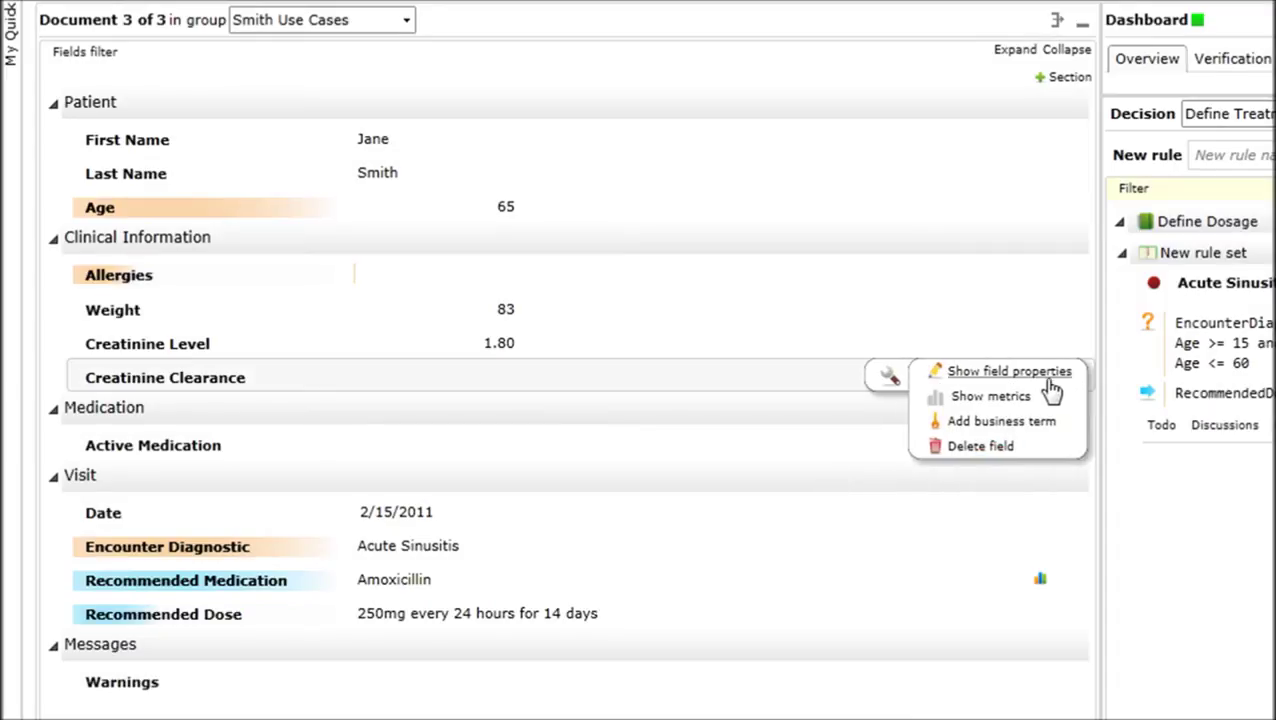
Set Creatinine Clearance to Double with computation (140 - Age) * Weight / ( CreatinineLevel * 72 )
left_click(1047, 374)
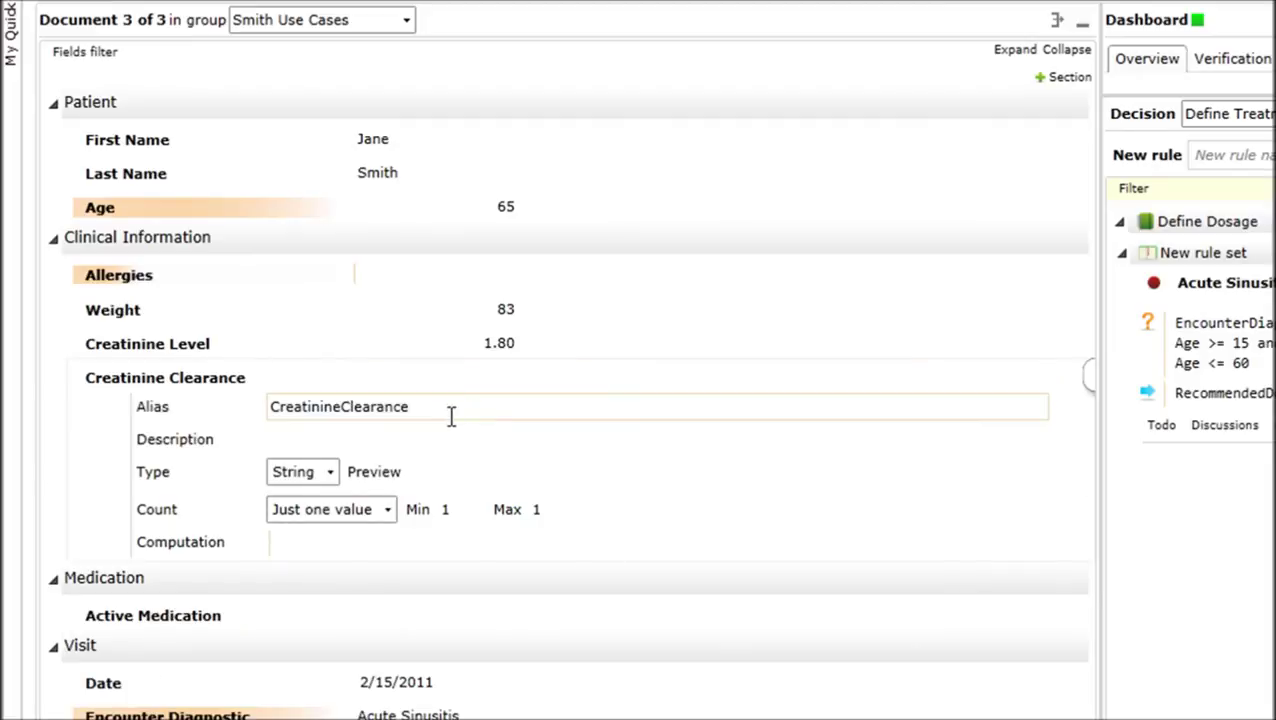
left_click(328, 478)
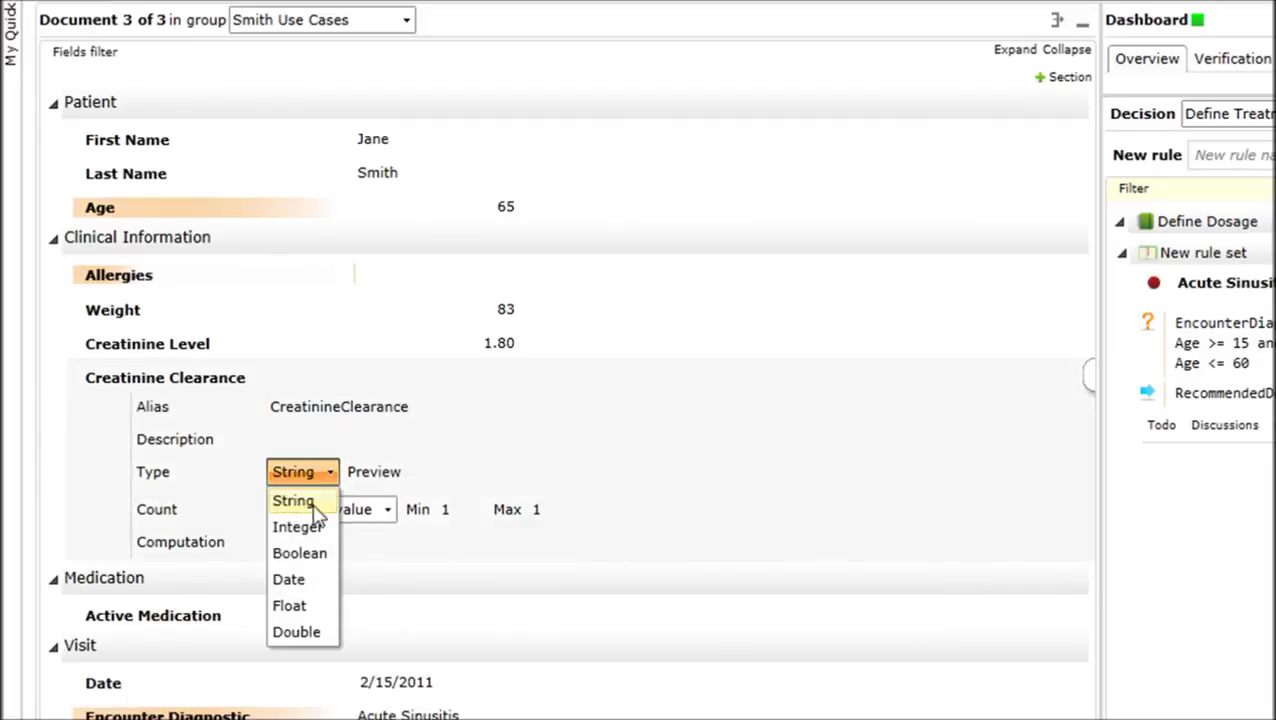
left_click(308, 638)
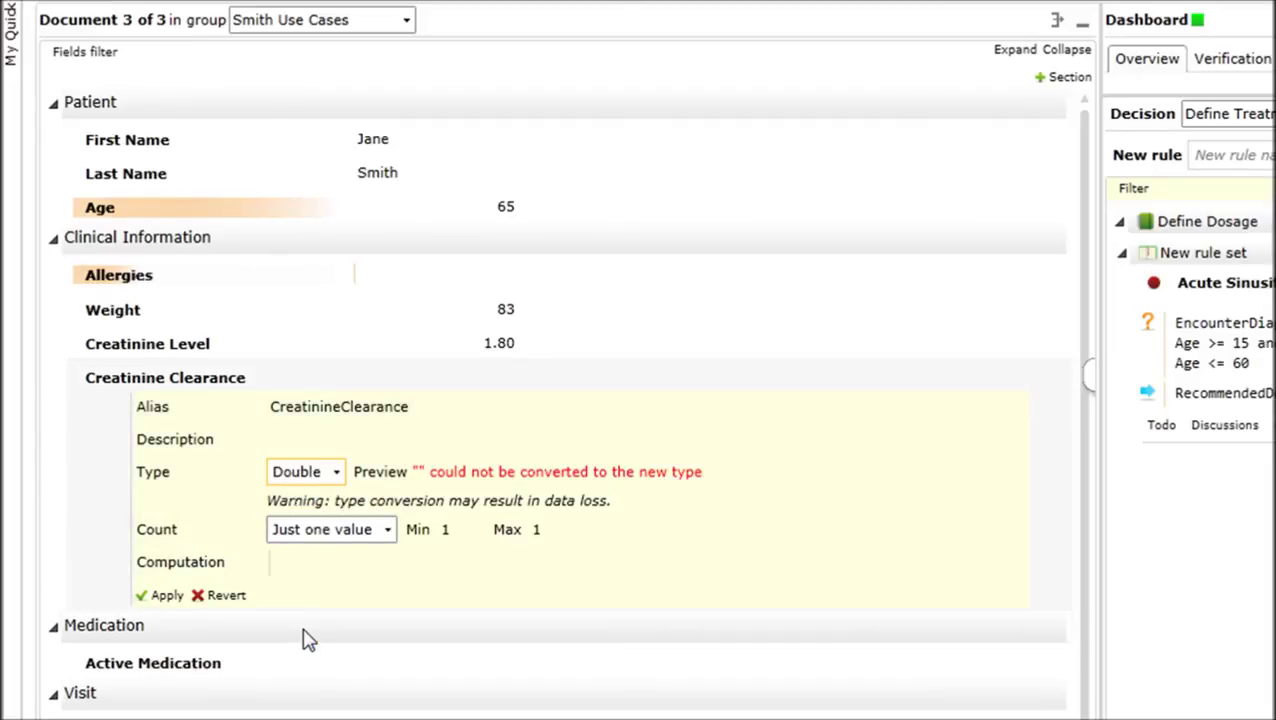
left_click(311, 563)
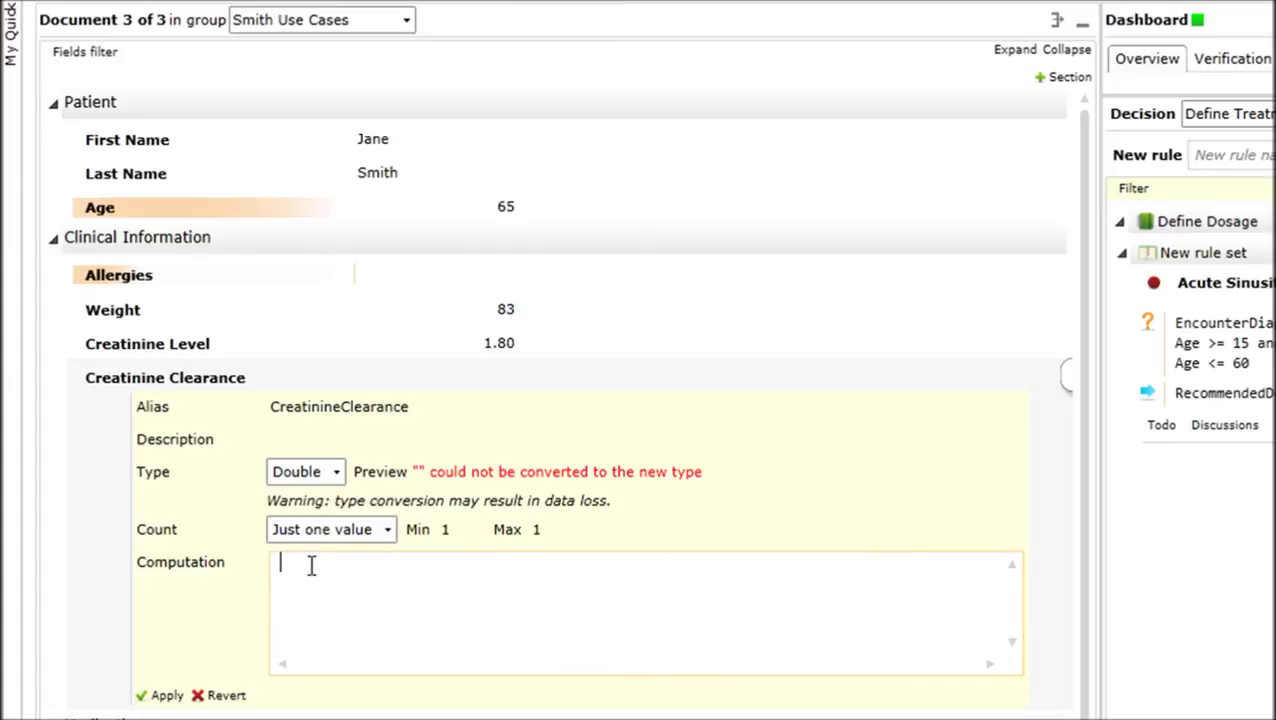
type("(140 - Age) * Weight")
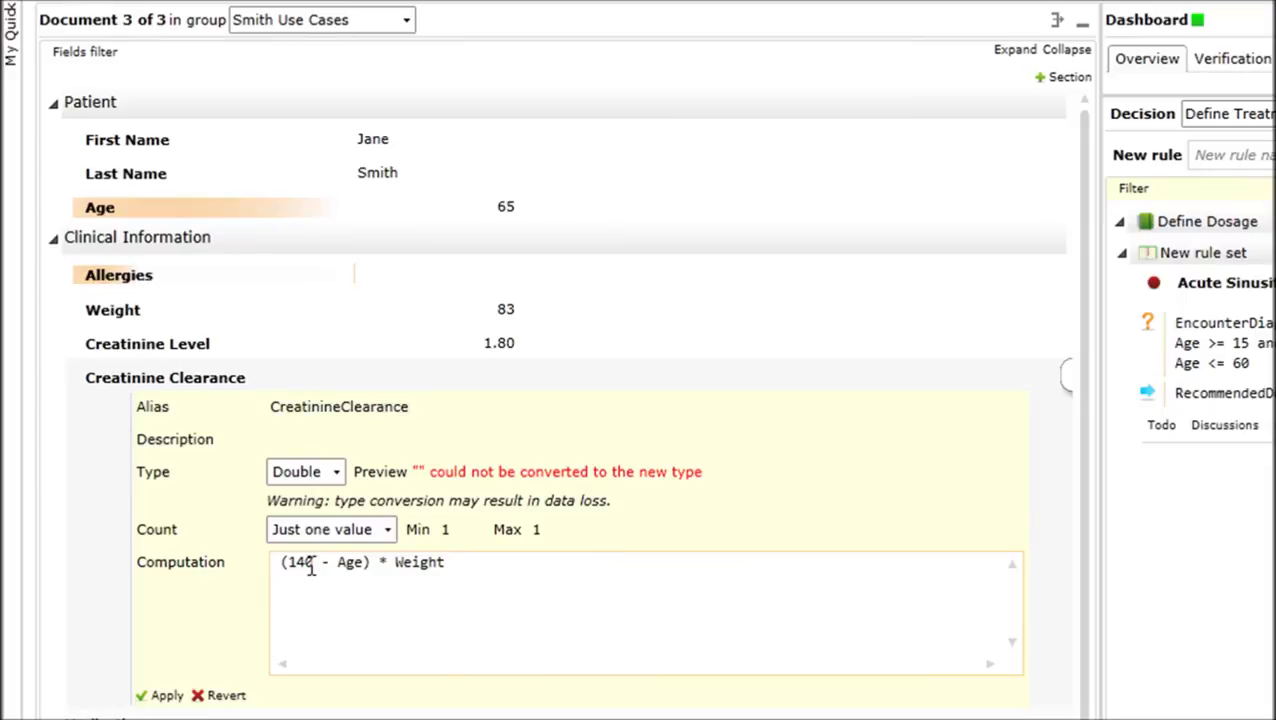
type(" / ( Cr")
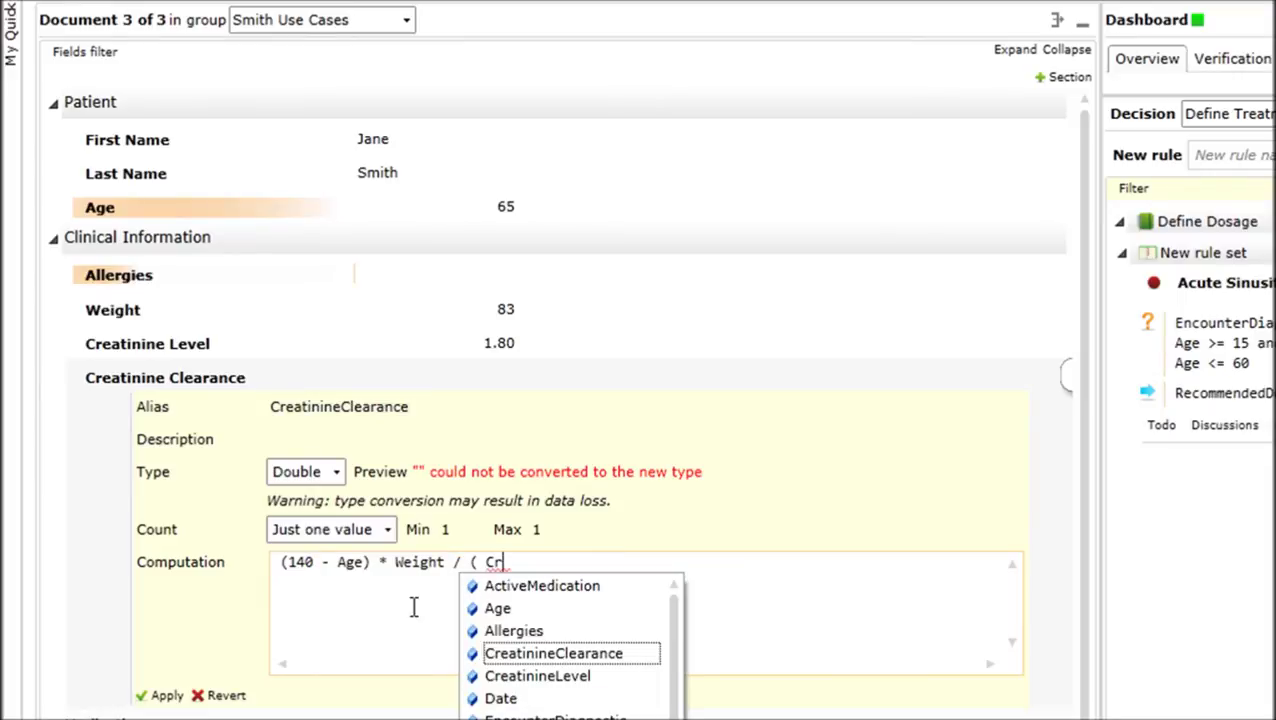
double_click(537, 678)
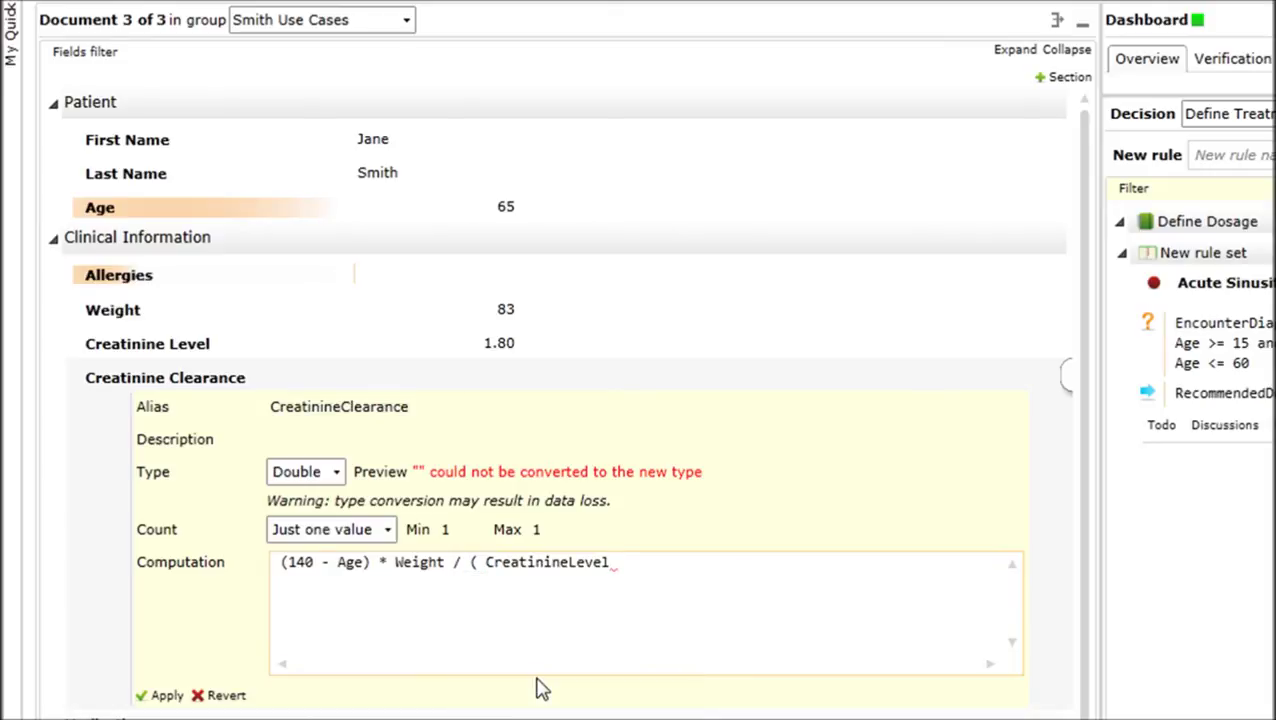
type("* 72 )")
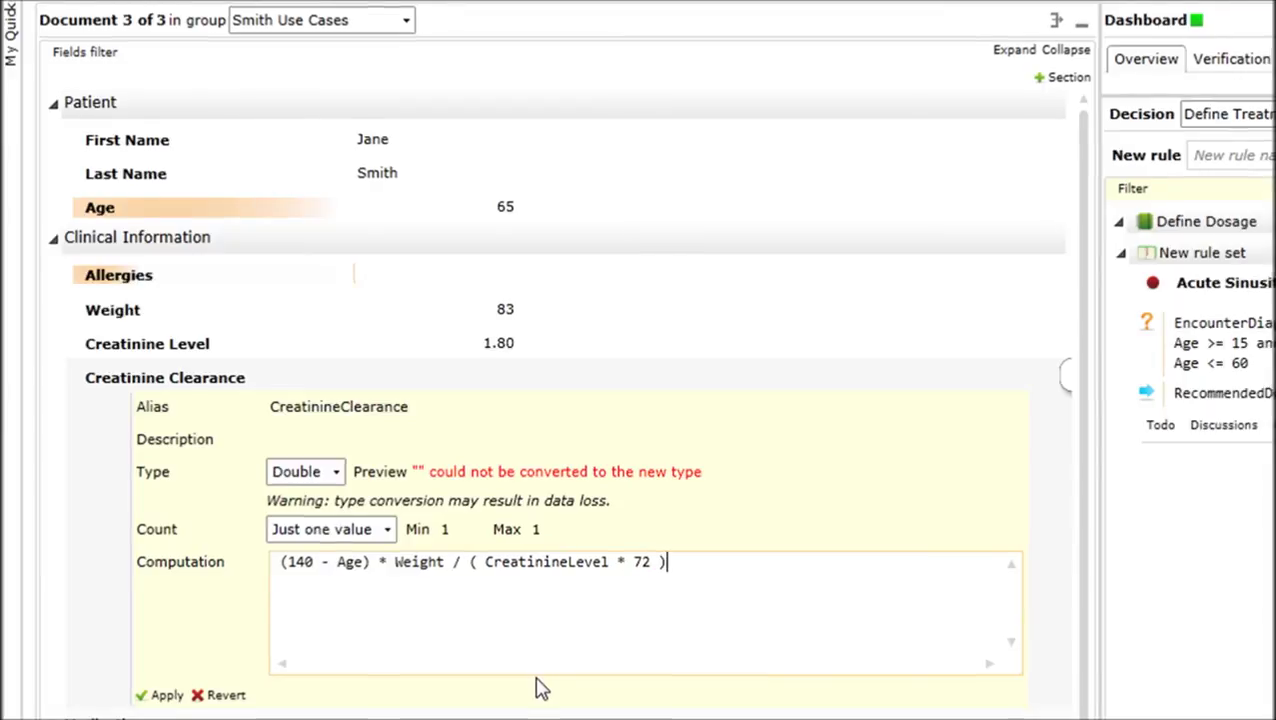
left_click(85, 10)
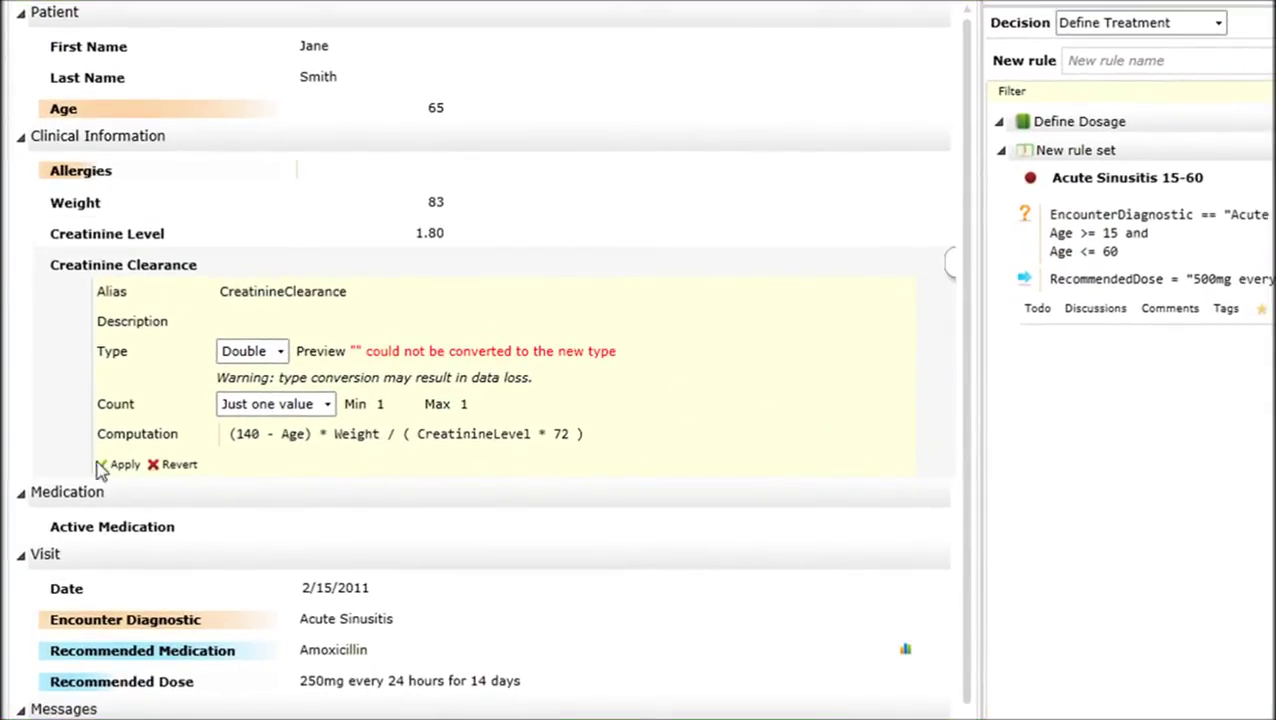
Apply the clearance formula and rerun the Smith case, giving a Creatinine Clearance of 48.03
left_click(124, 466)
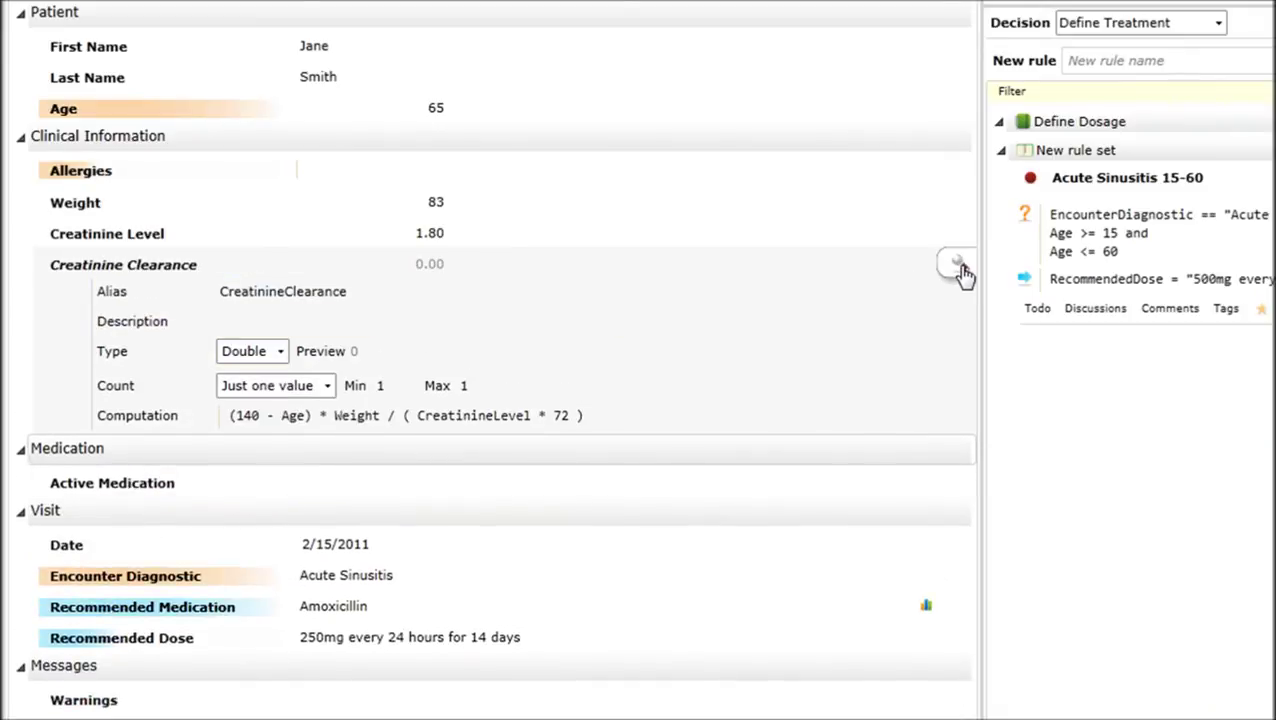
left_click(962, 270)
left_click(926, 262)
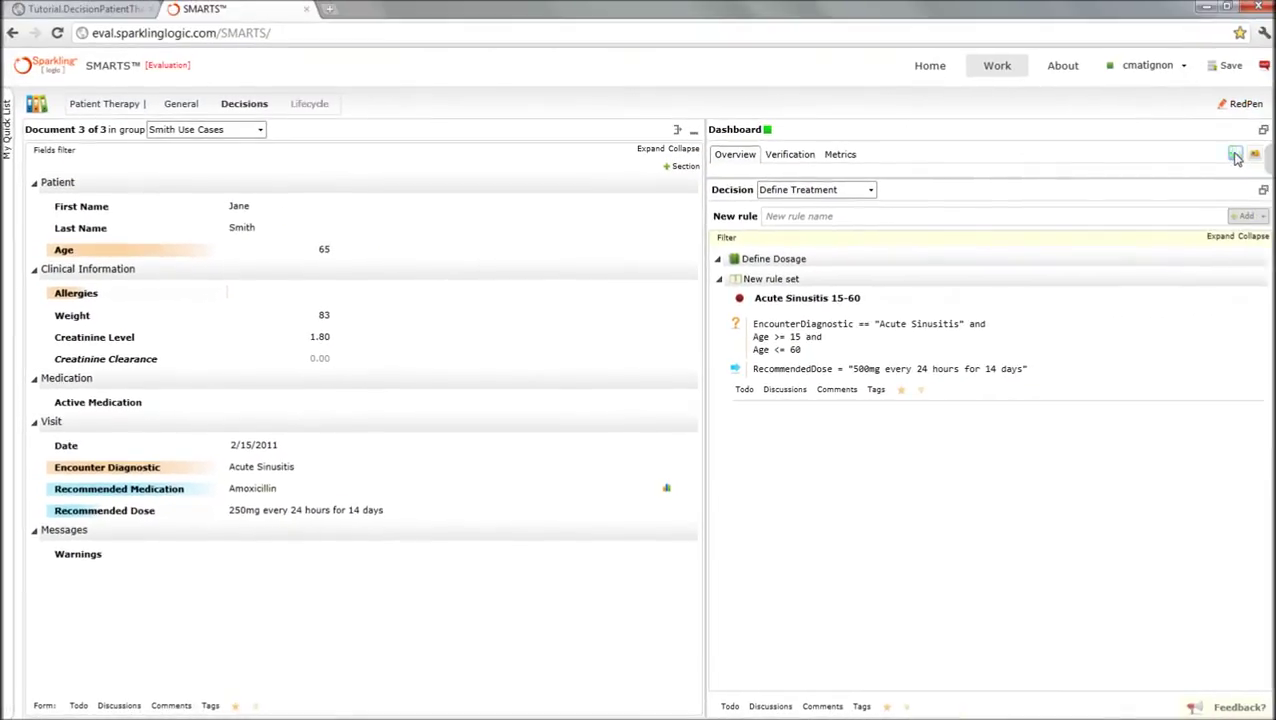
left_click(1236, 156)
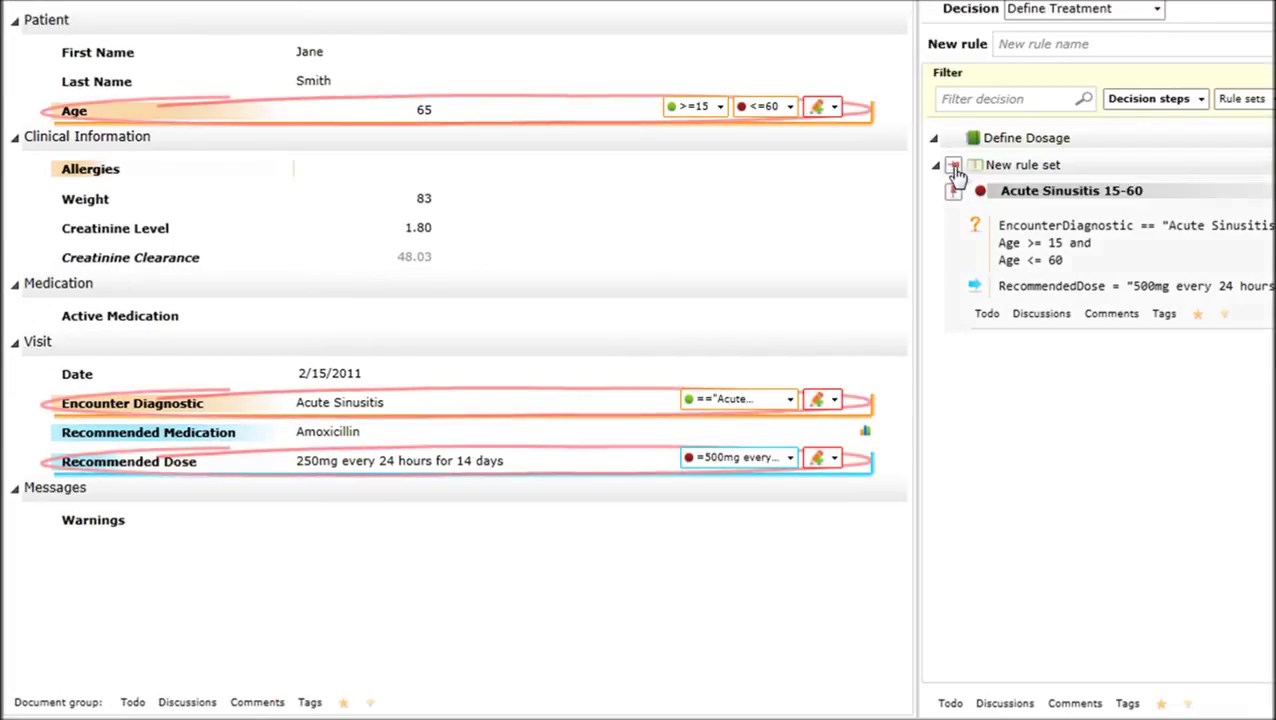
Start a new Define Dosage rule requiring Acute Sinusitis and CreatinineLevel > 1.4
left_click(955, 165)
left_click(508, 401)
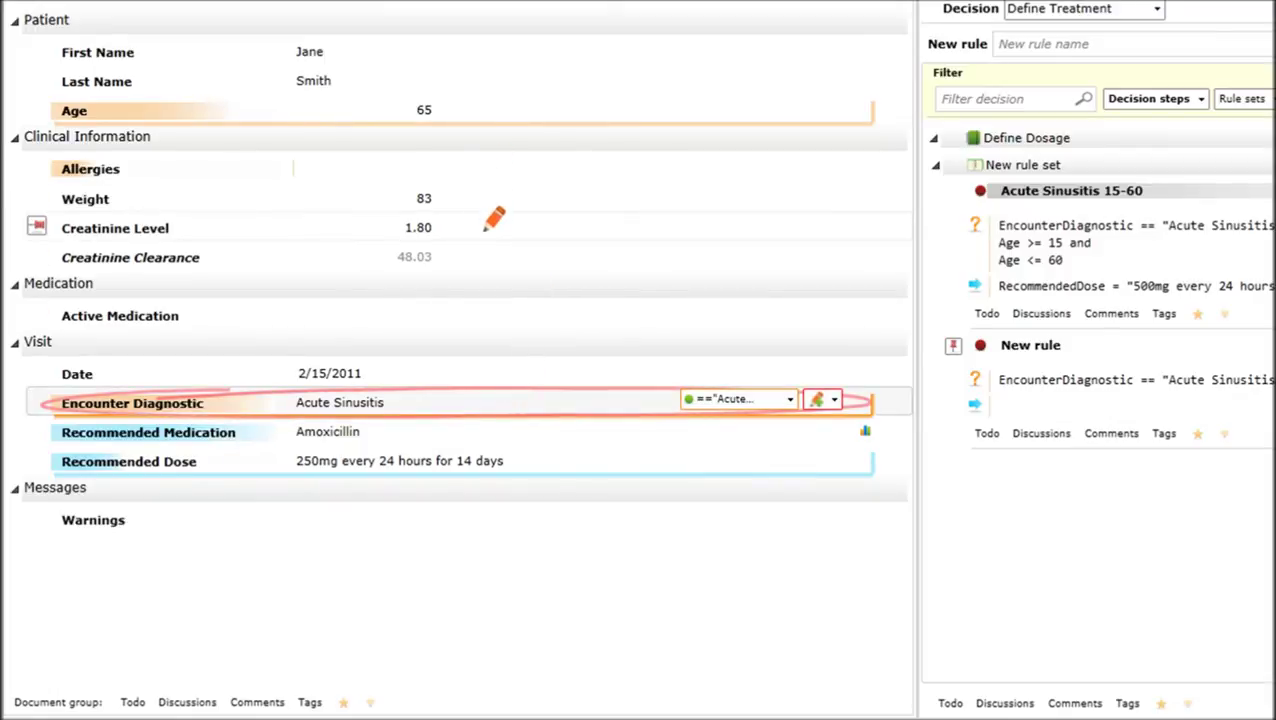
left_click(487, 225)
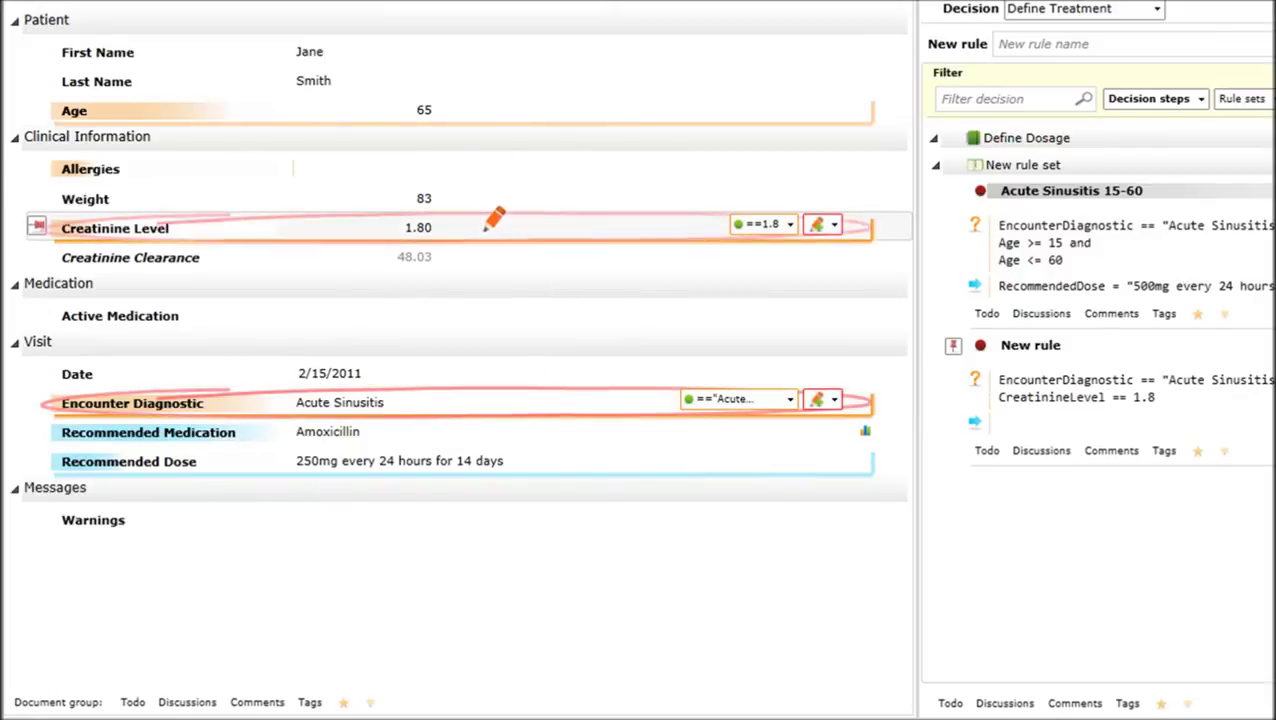
left_click(789, 224)
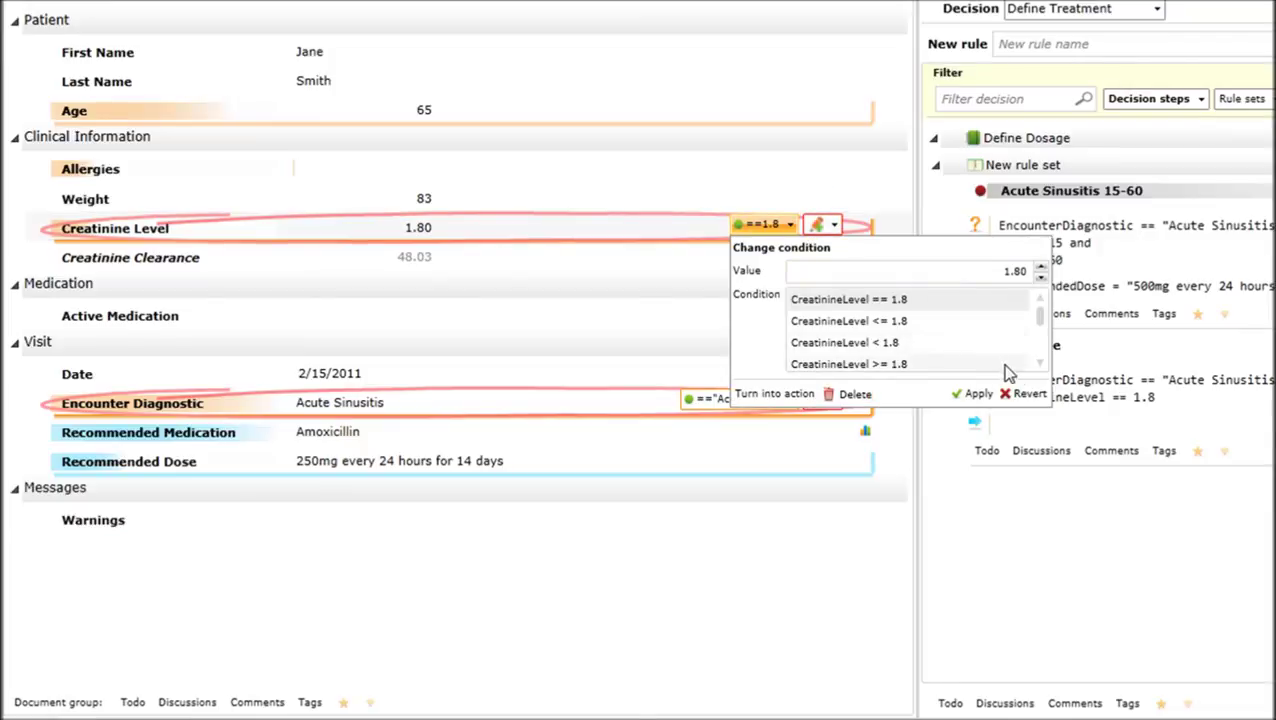
scroll(1000, 366, "down", 1)
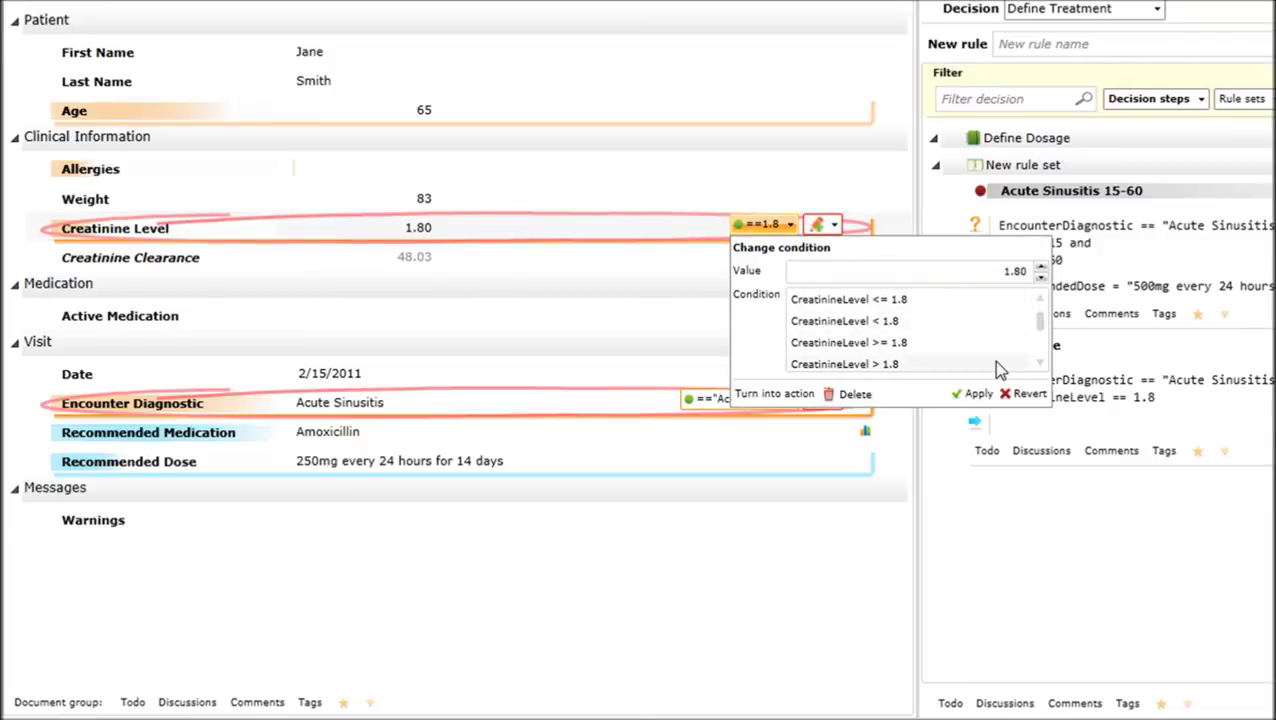
left_click(995, 364)
left_click(993, 273)
type("1.4")
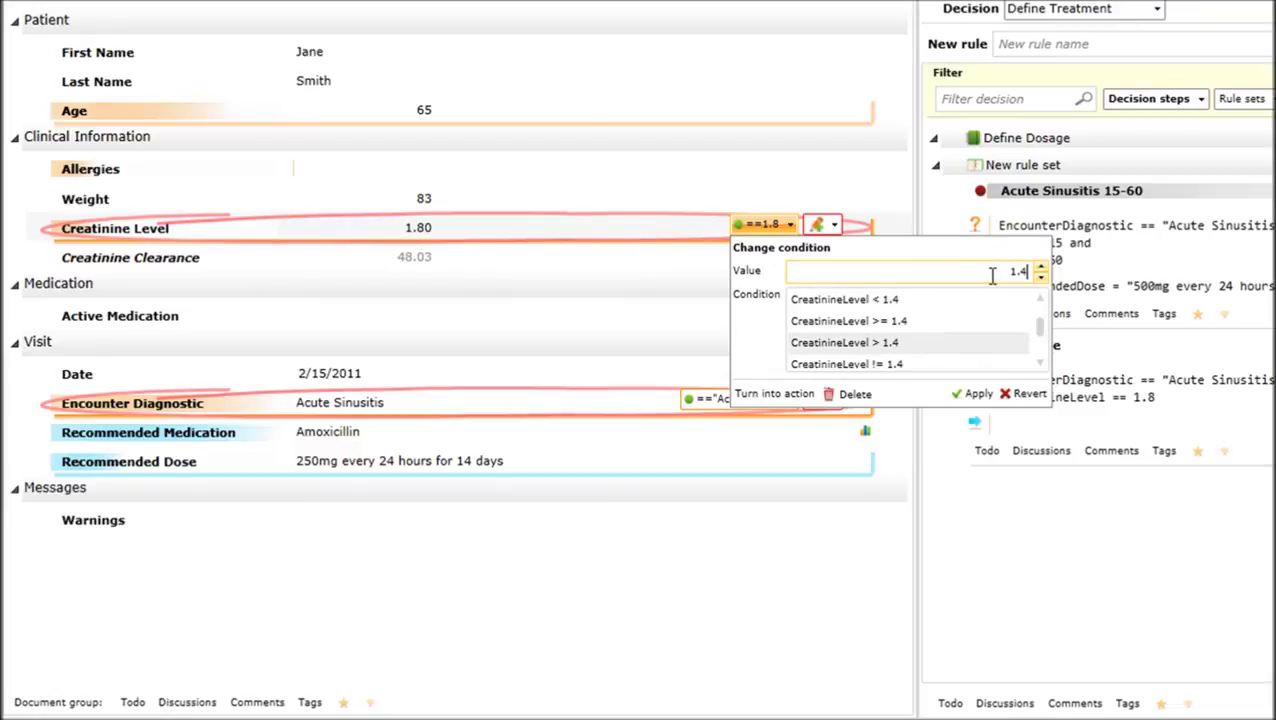
key("Return")
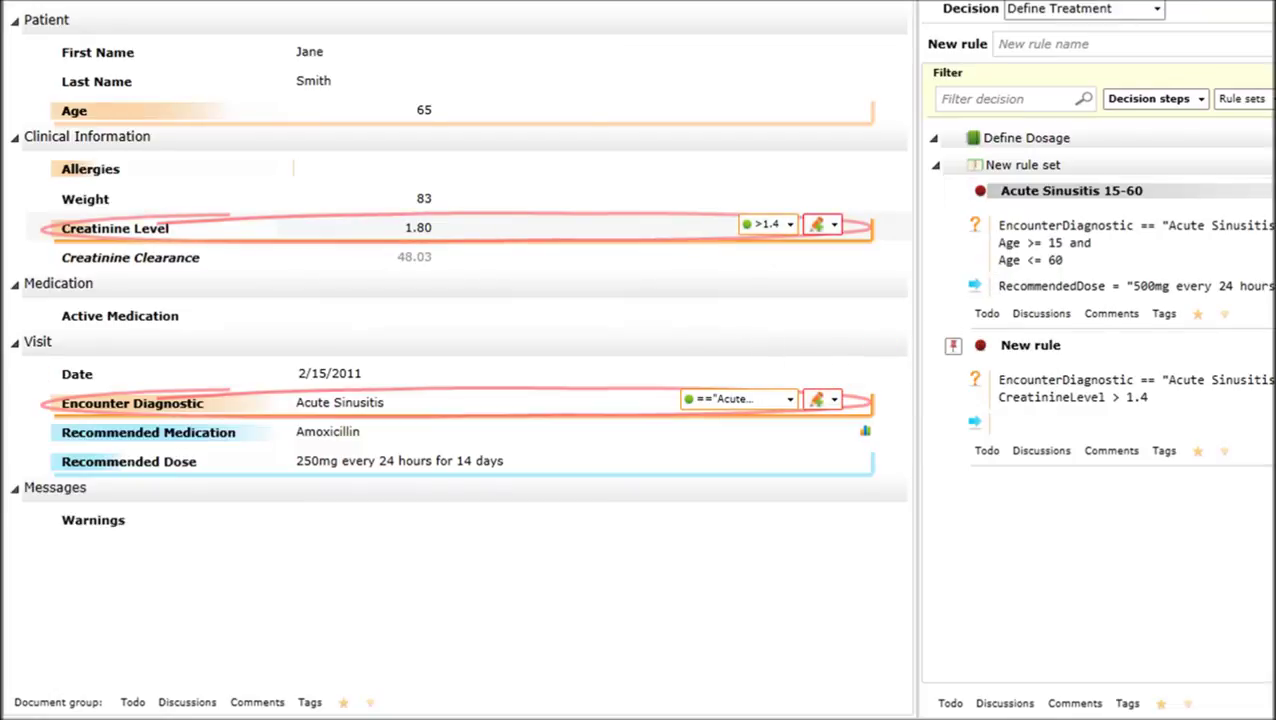
Add a CreatinineClearance < 50 condition and make the 250mg every-24-hours dose the rule's action
left_click(769, 252)
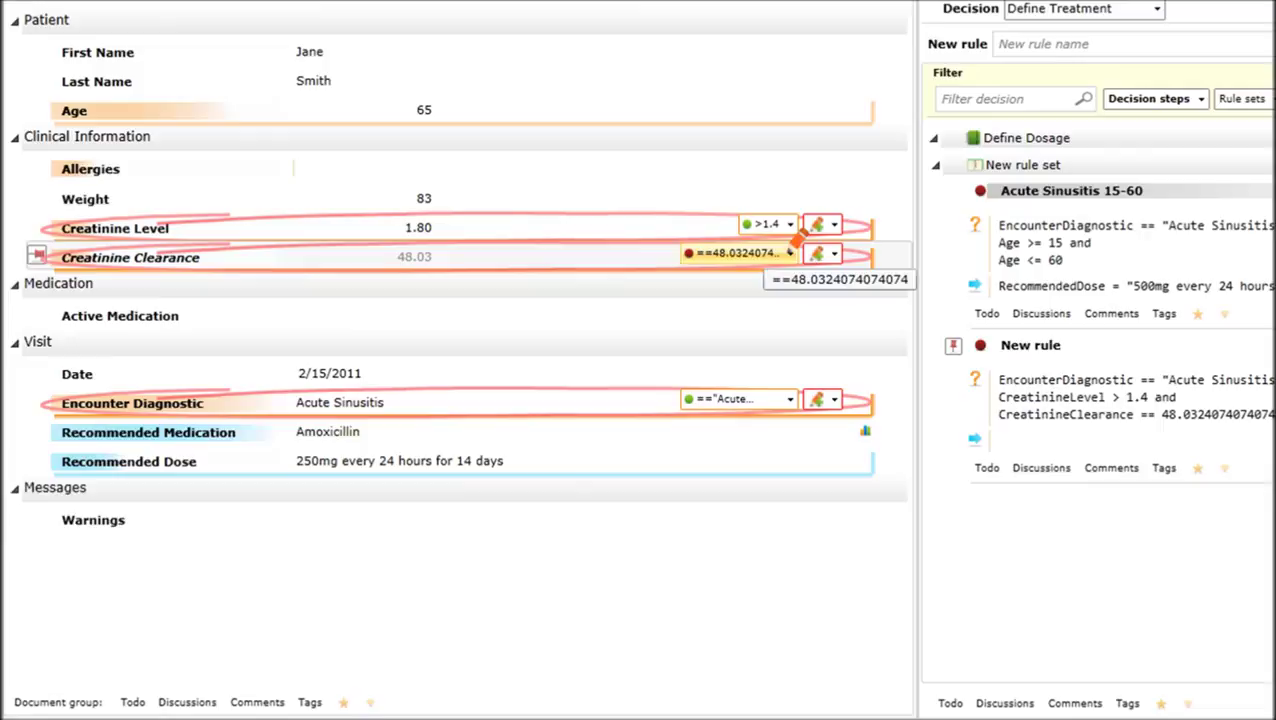
left_click(789, 253)
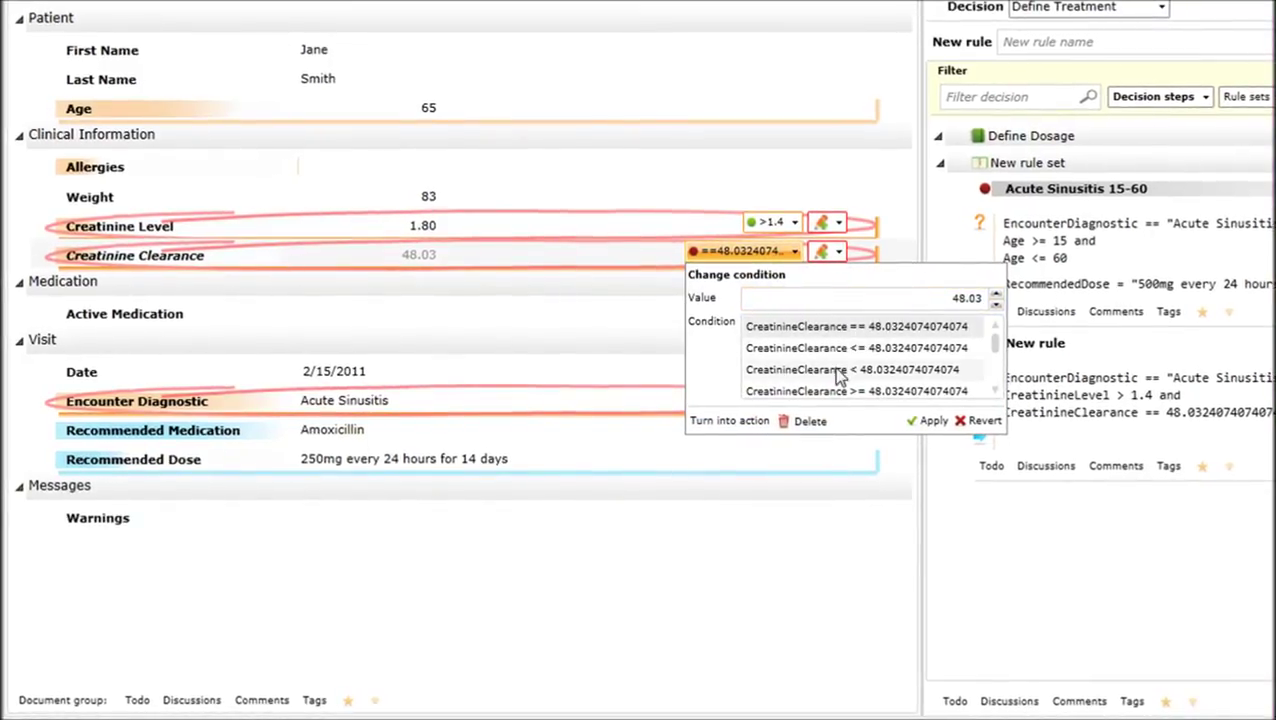
left_click(840, 370)
double_click(933, 298)
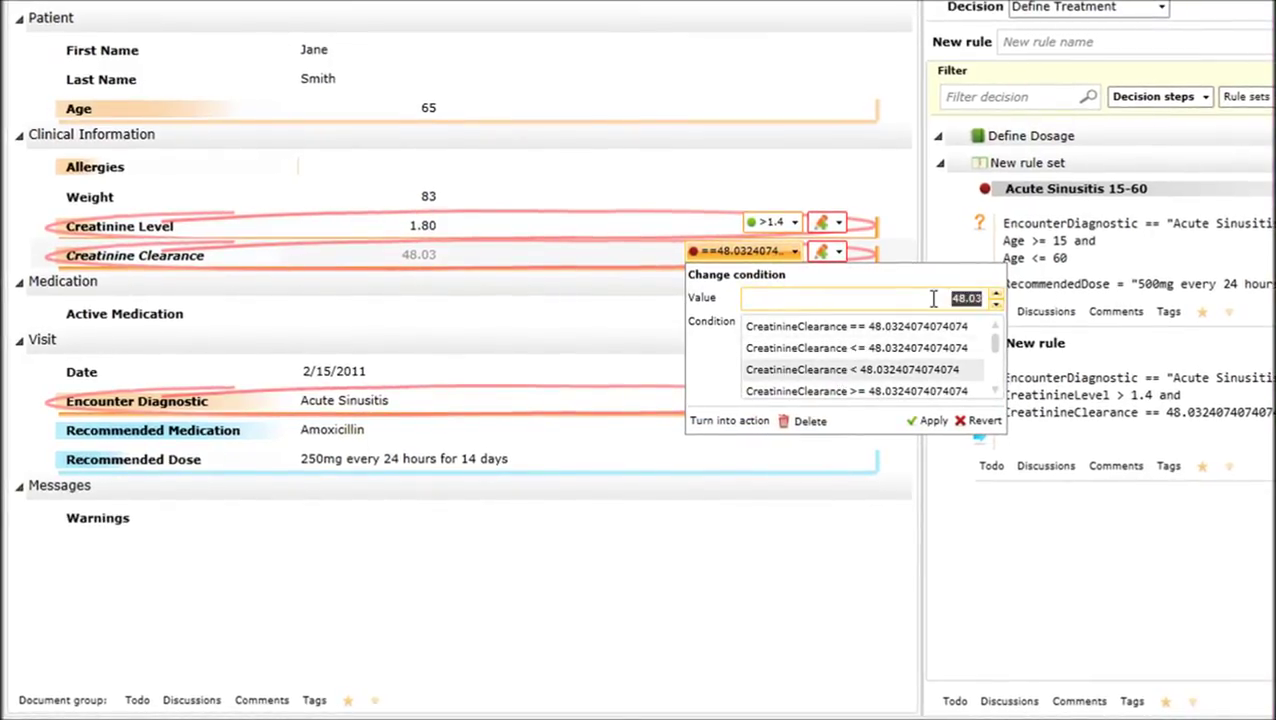
type("50")
key("Return")
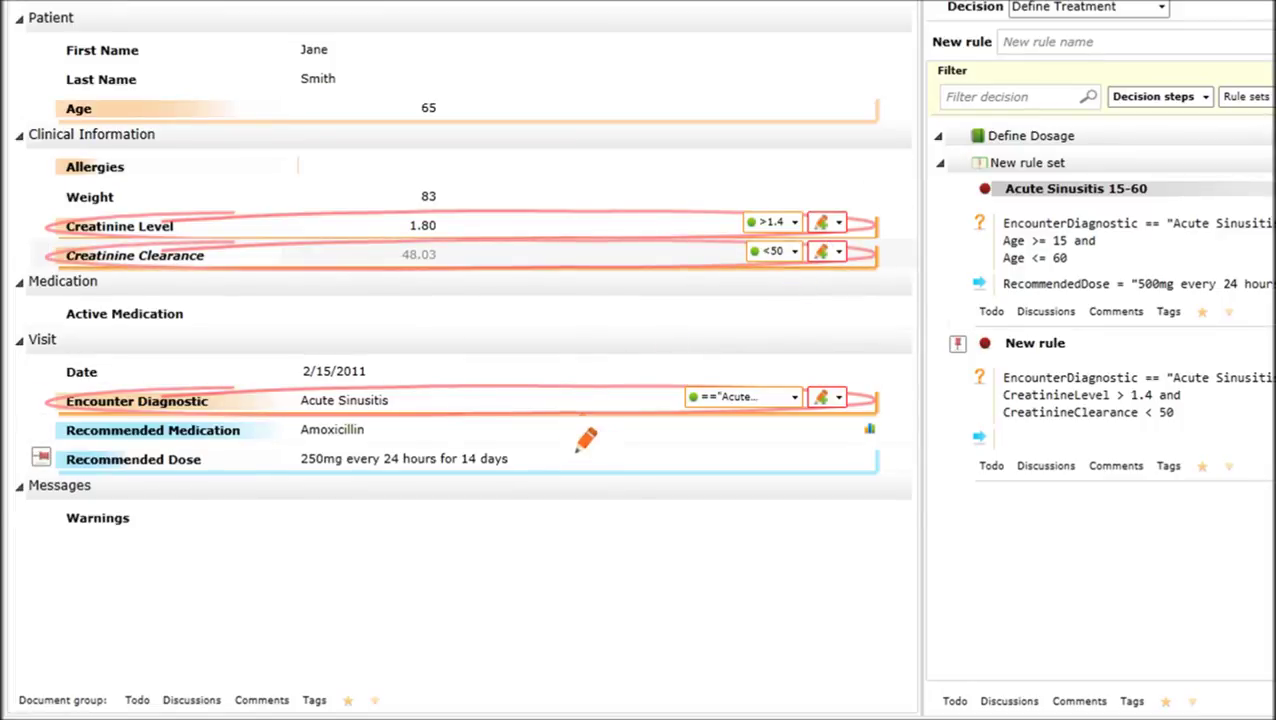
left_click(608, 459)
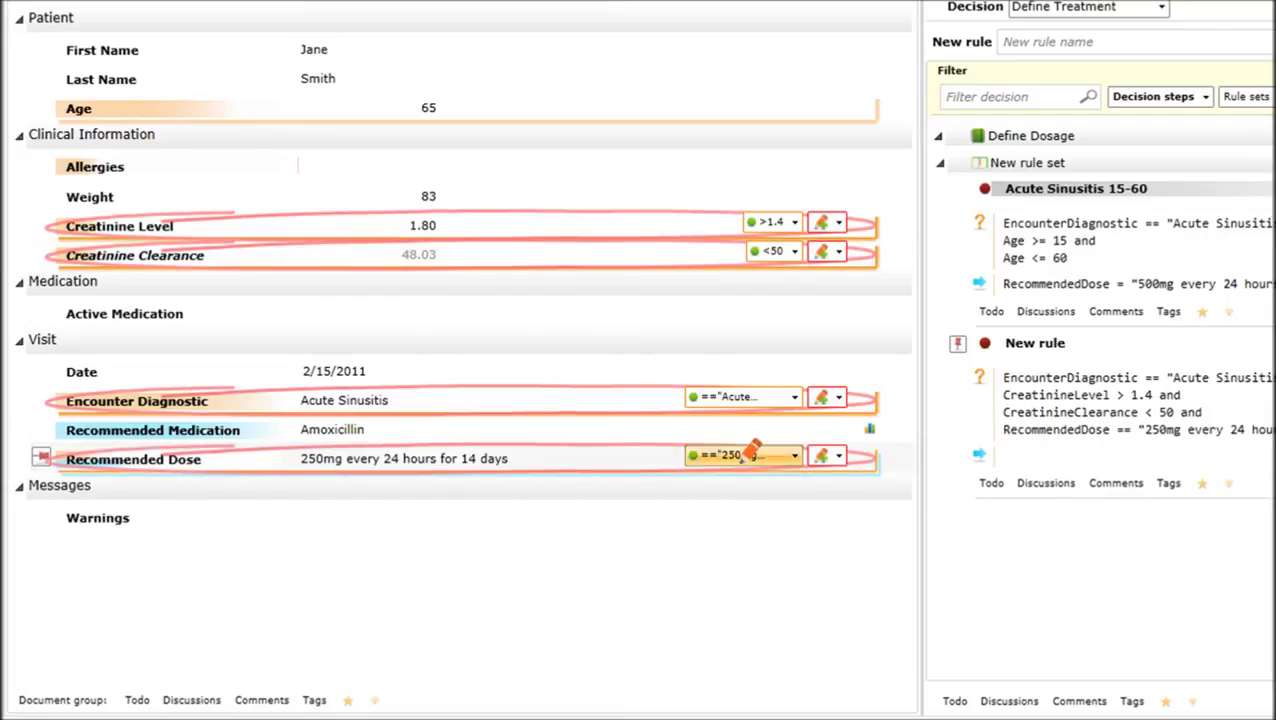
left_click(752, 455)
left_click(729, 625)
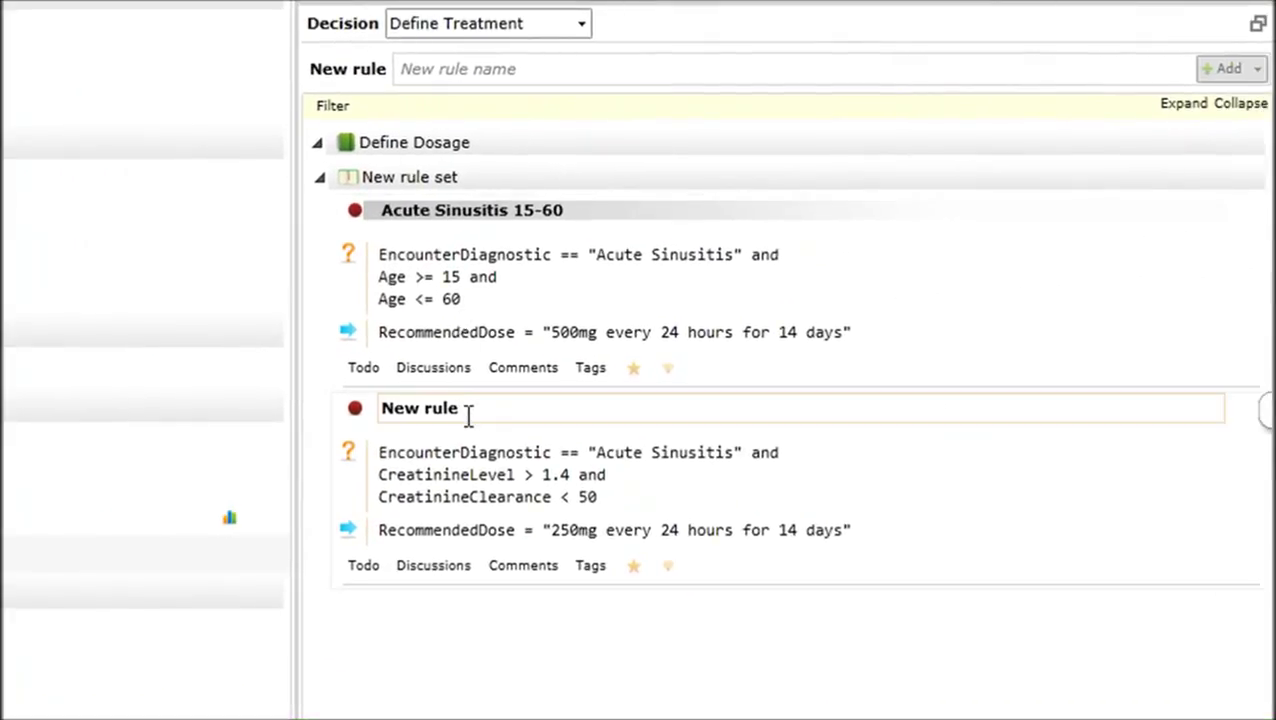
Rename the new dosing rule to 'Acute Sinusitis Creatinine'
left_click(468, 412)
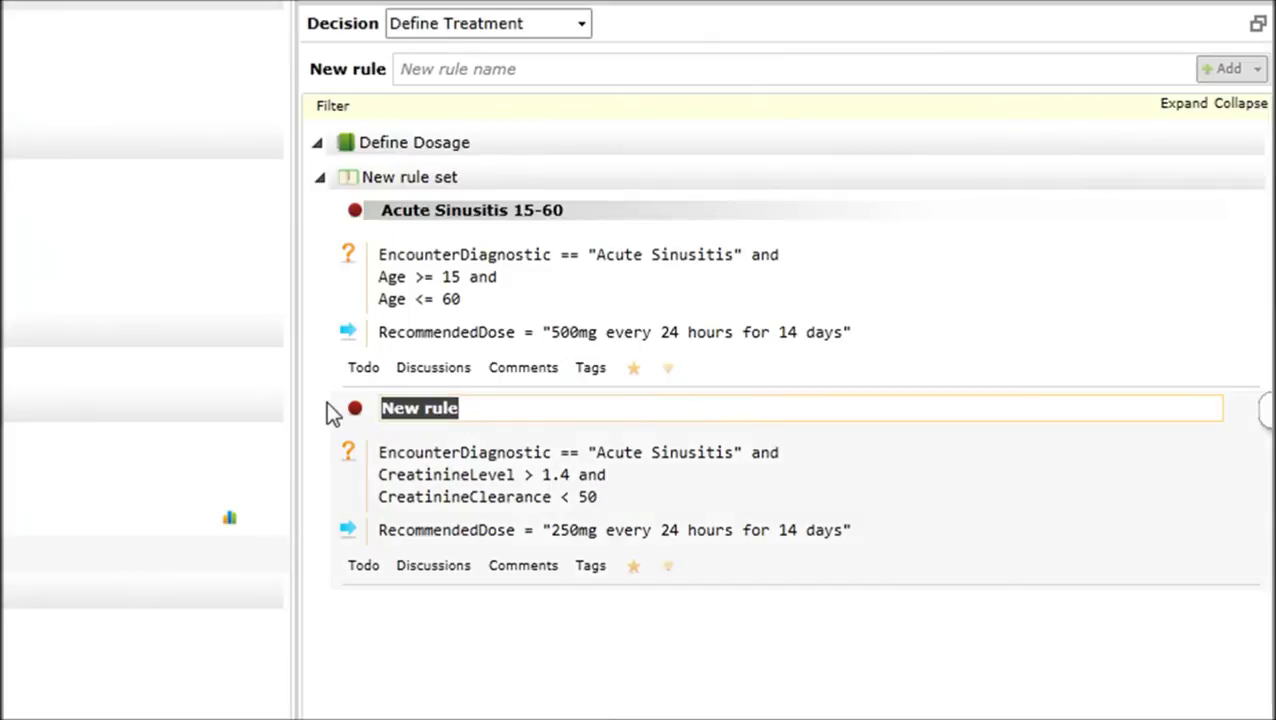
type("Acute Sinusitis")
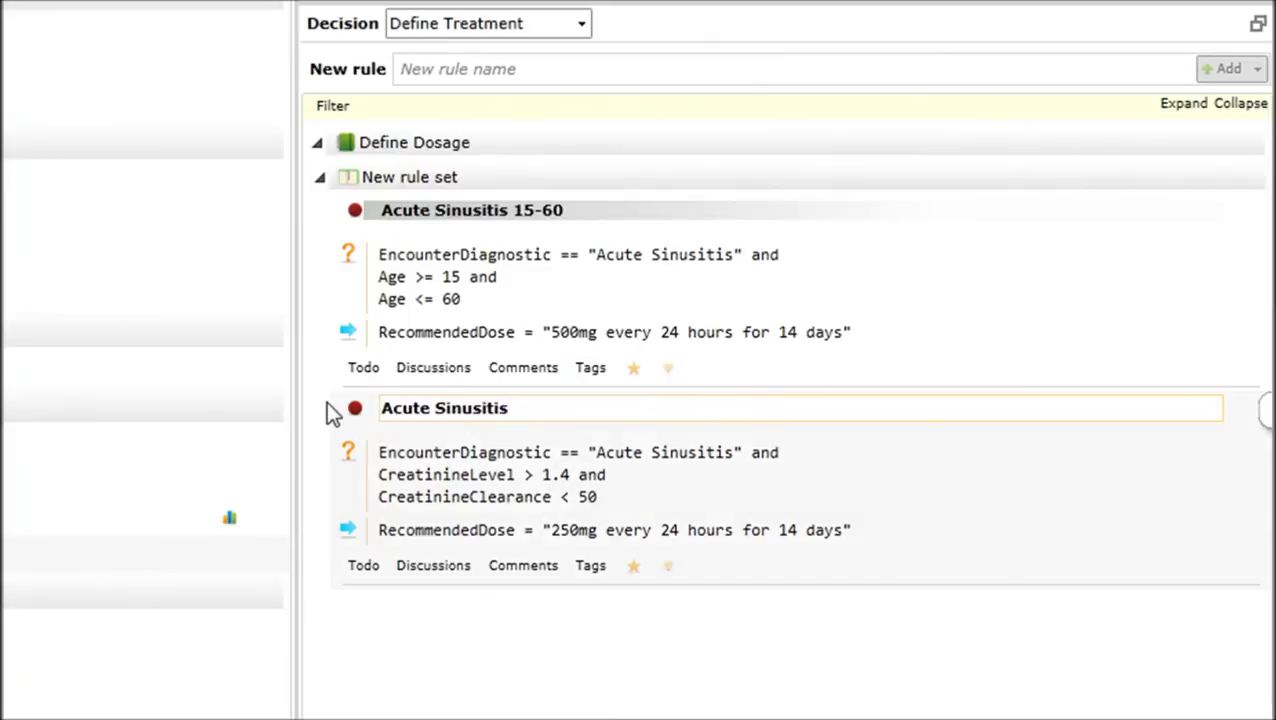
type(" Creatinine")
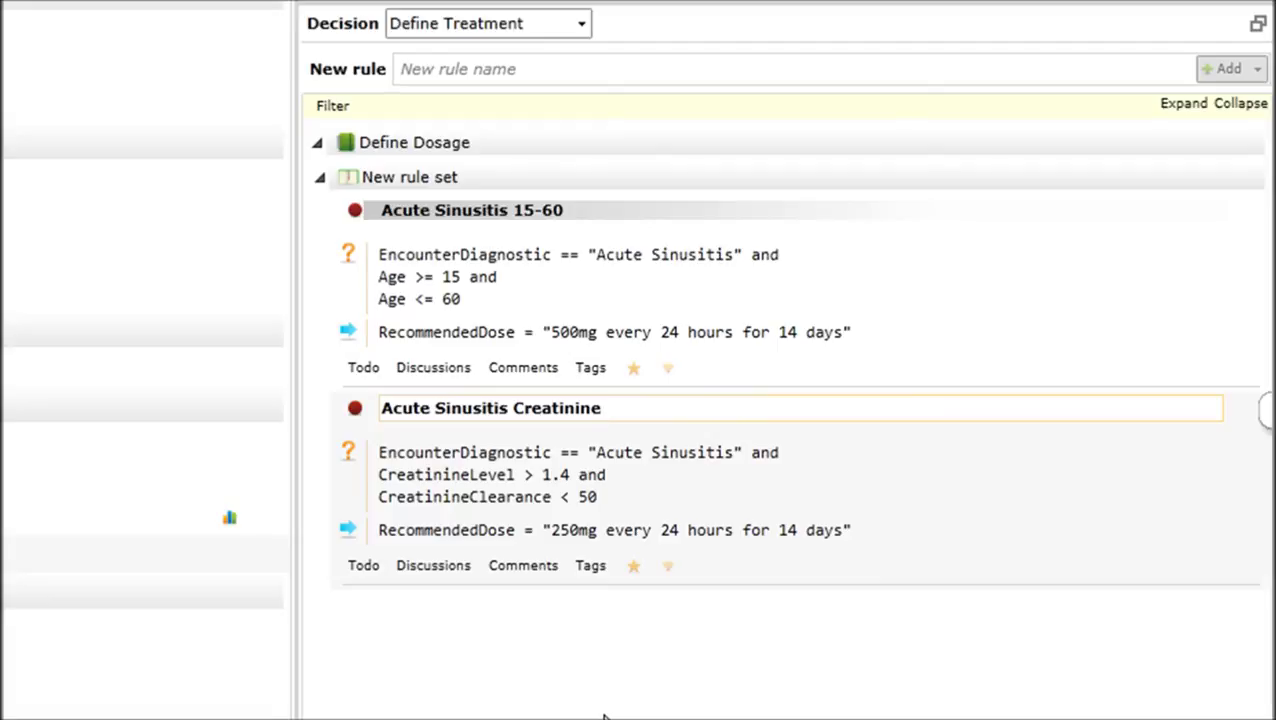
Commit the rule name and set the rule set default to RecommendedDose = "Not Defined Yet"
left_click(425, 189)
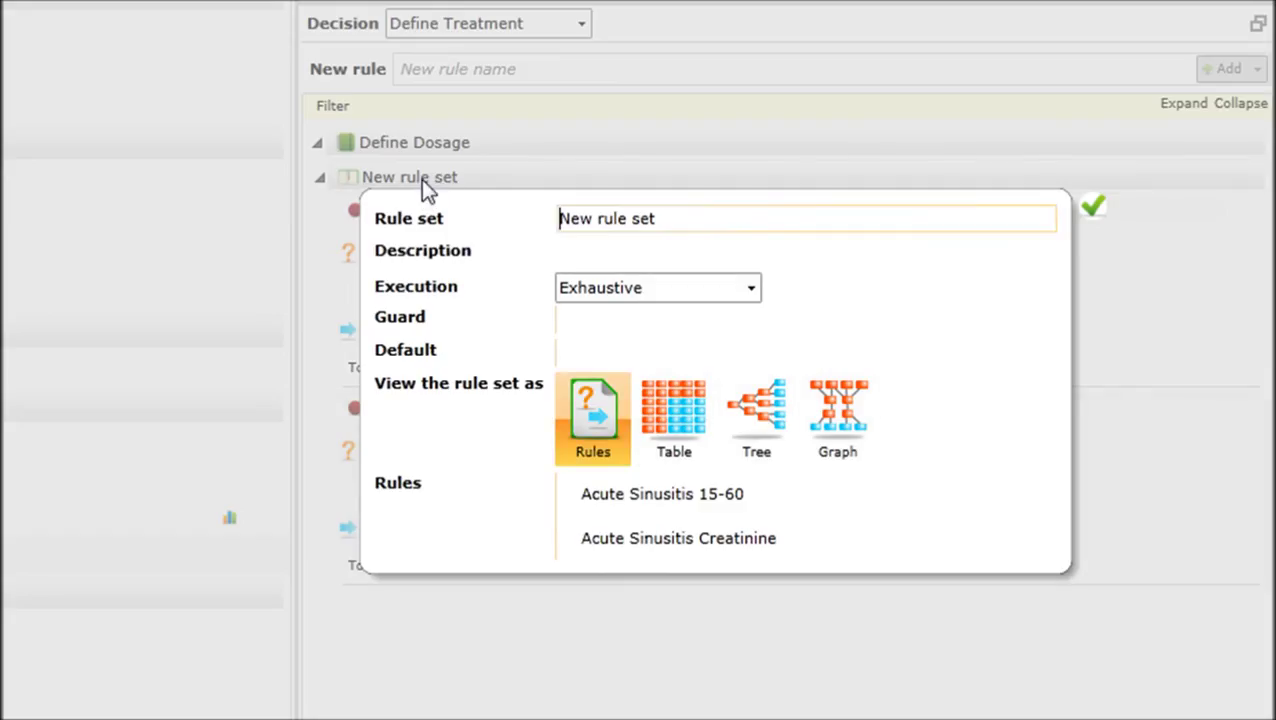
left_click(585, 348)
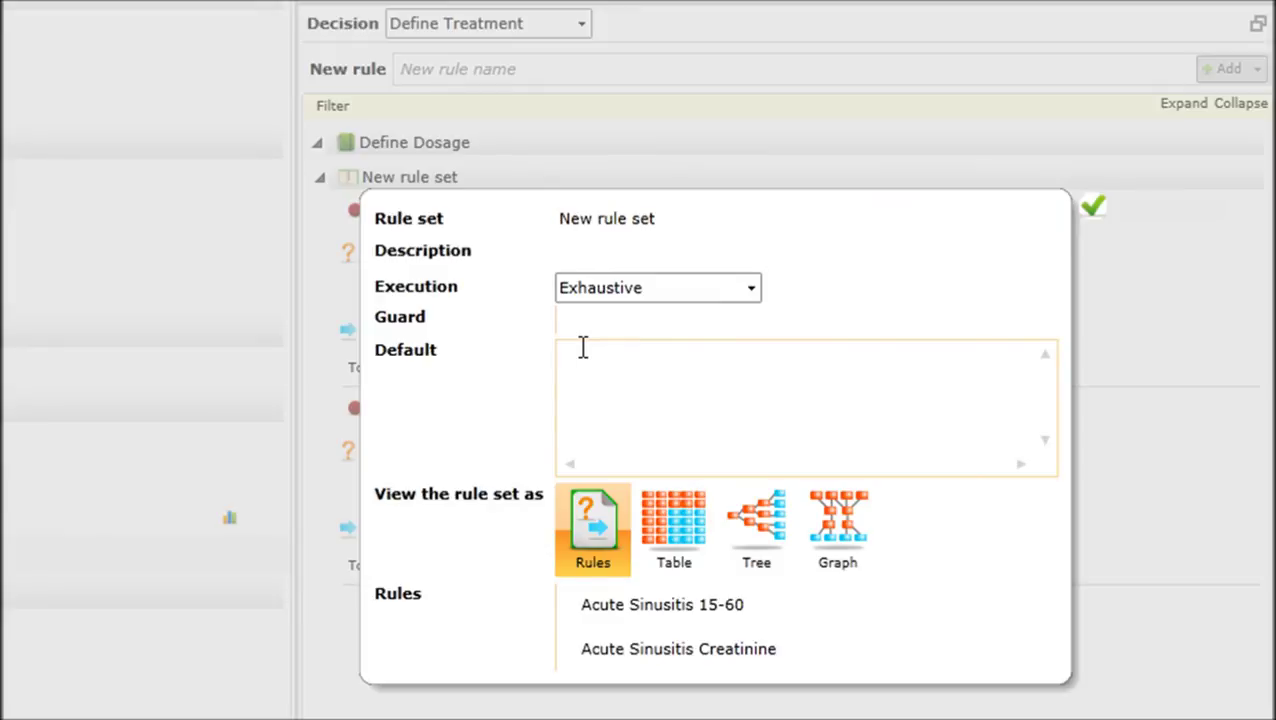
type("Do")
key("ctrl+space")
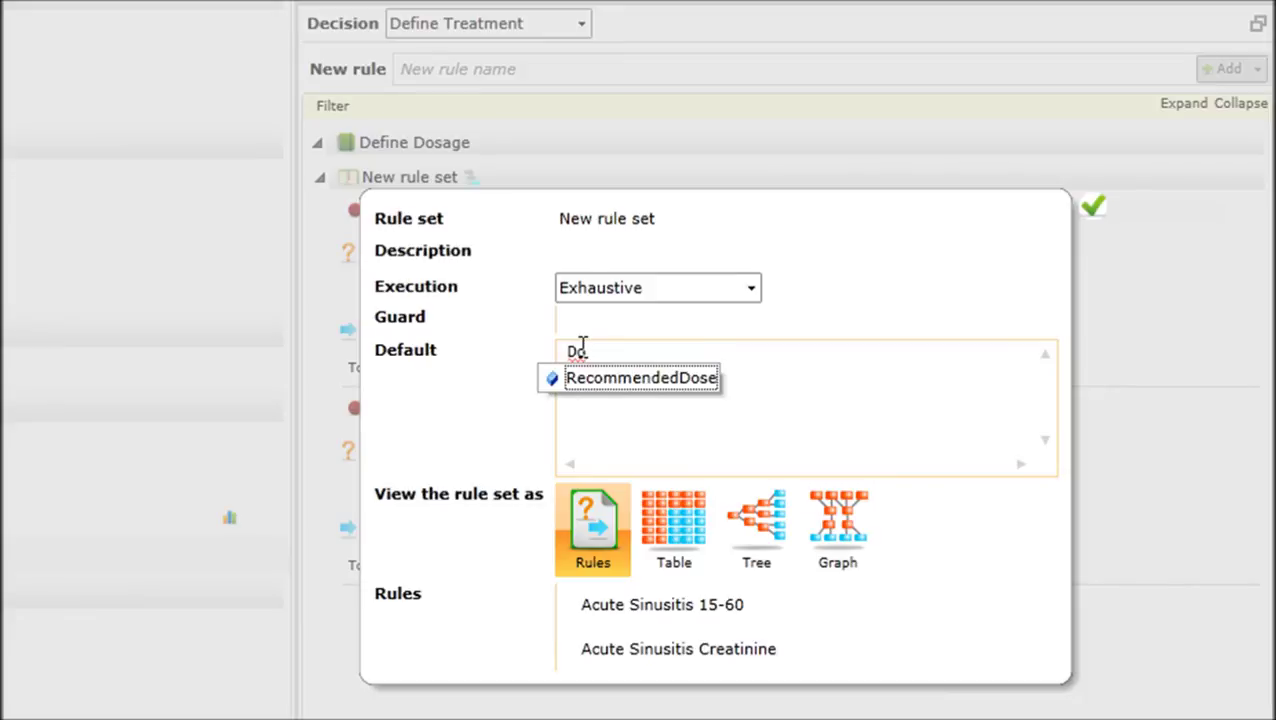
left_click(624, 380)
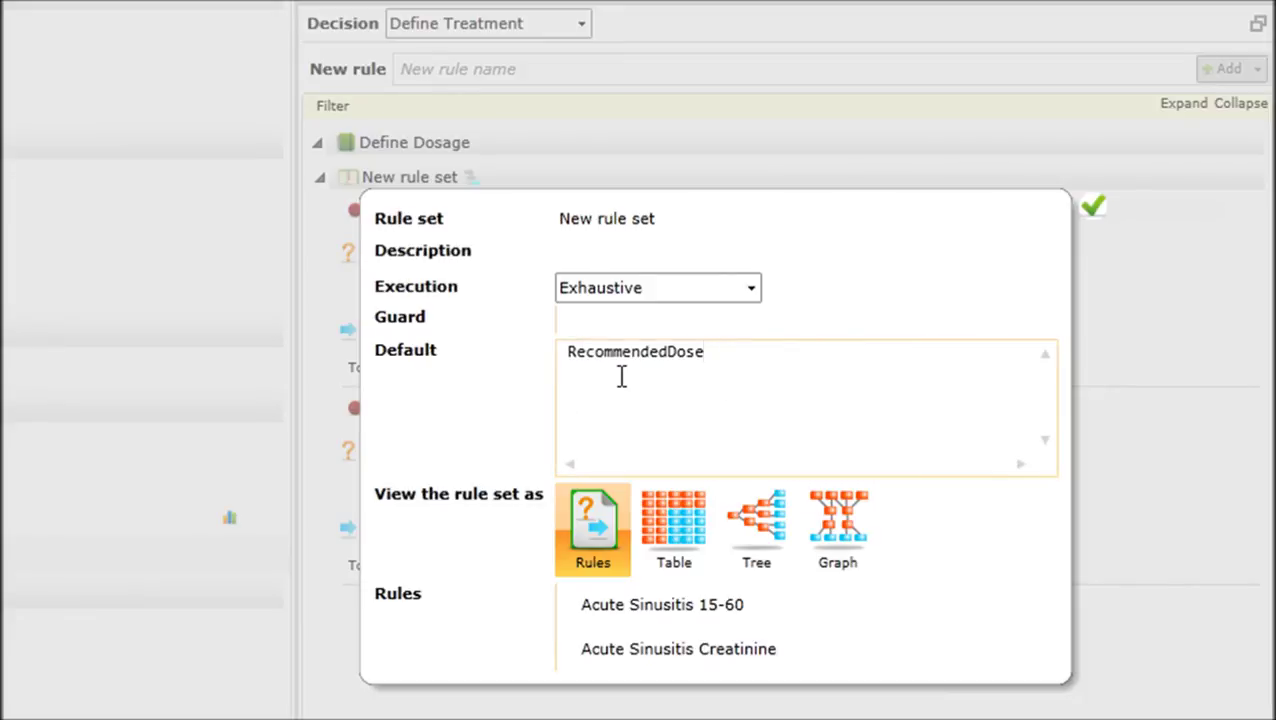
type("= \"Not Defined Yet")
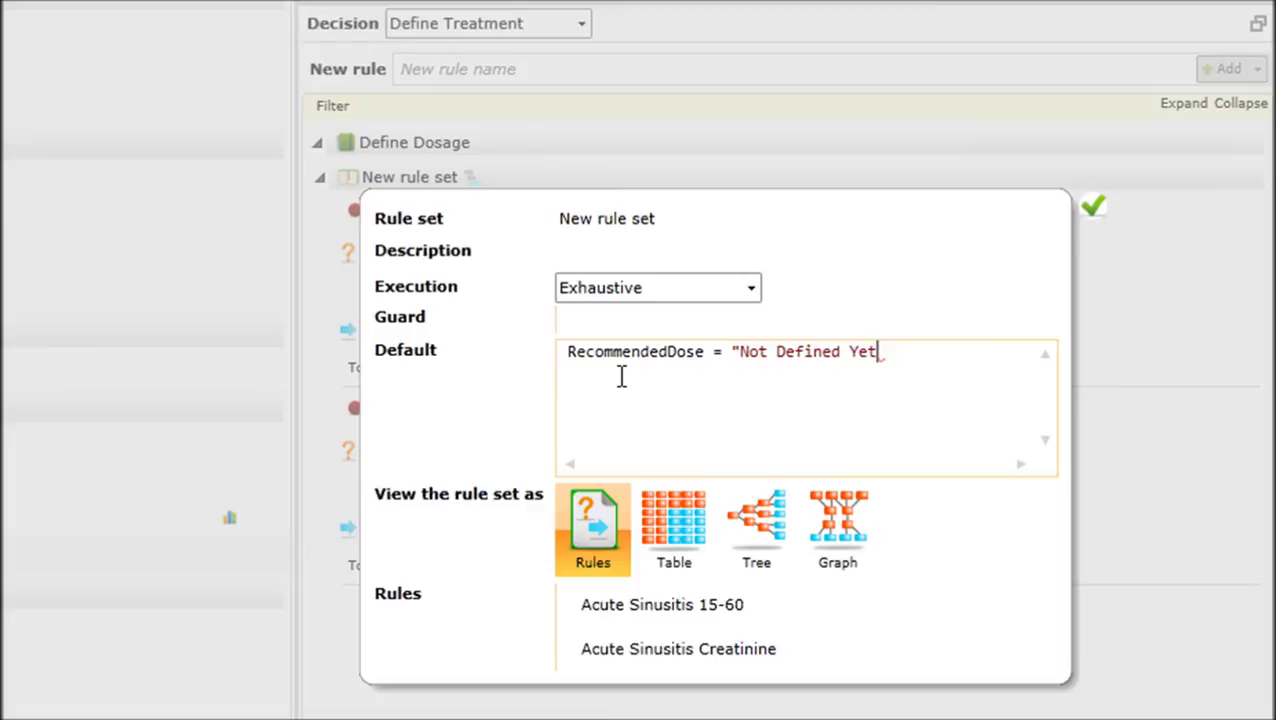
type("\"")
Set the rule set's execution to Exclusive and save its properties
left_click(751, 288)
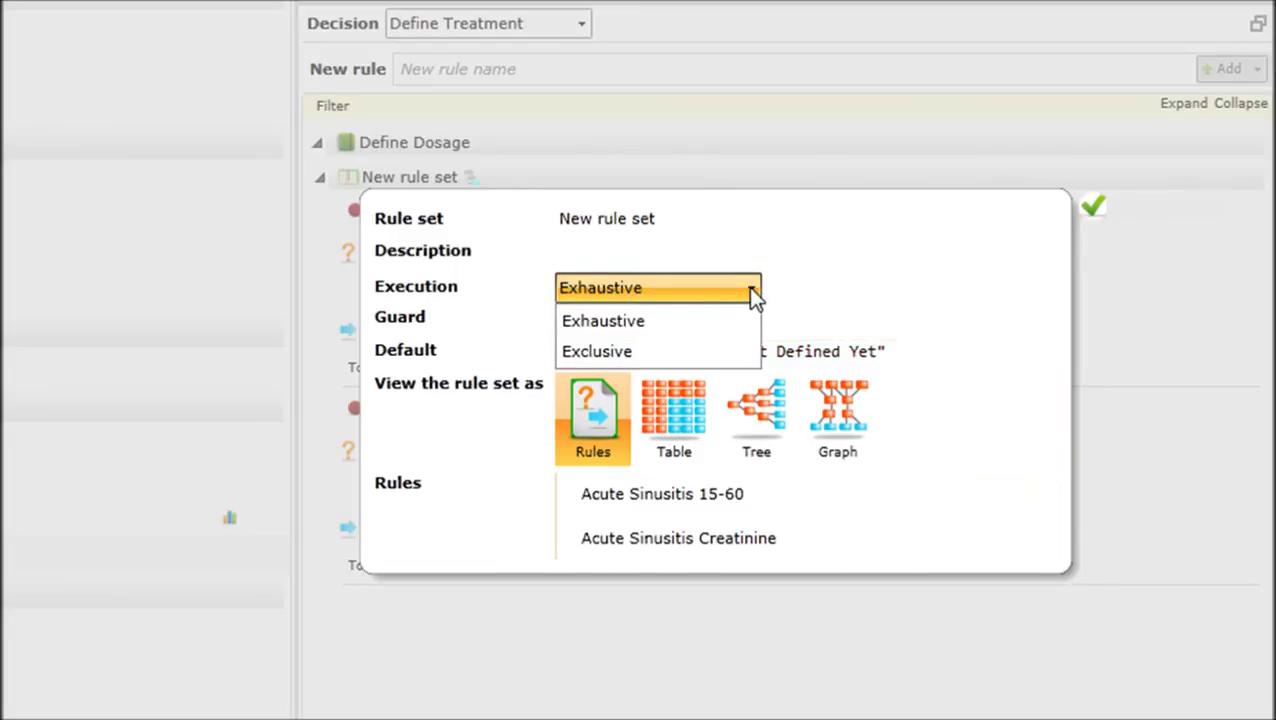
left_click(607, 350)
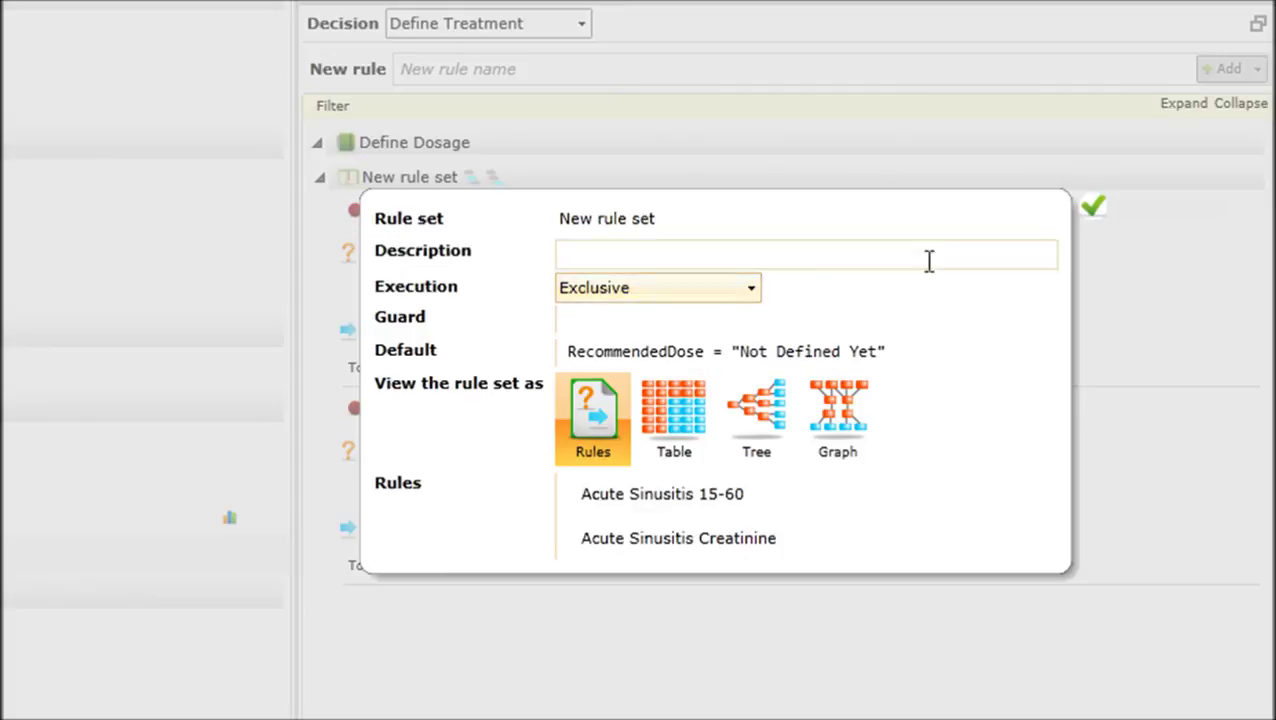
left_click(1093, 210)
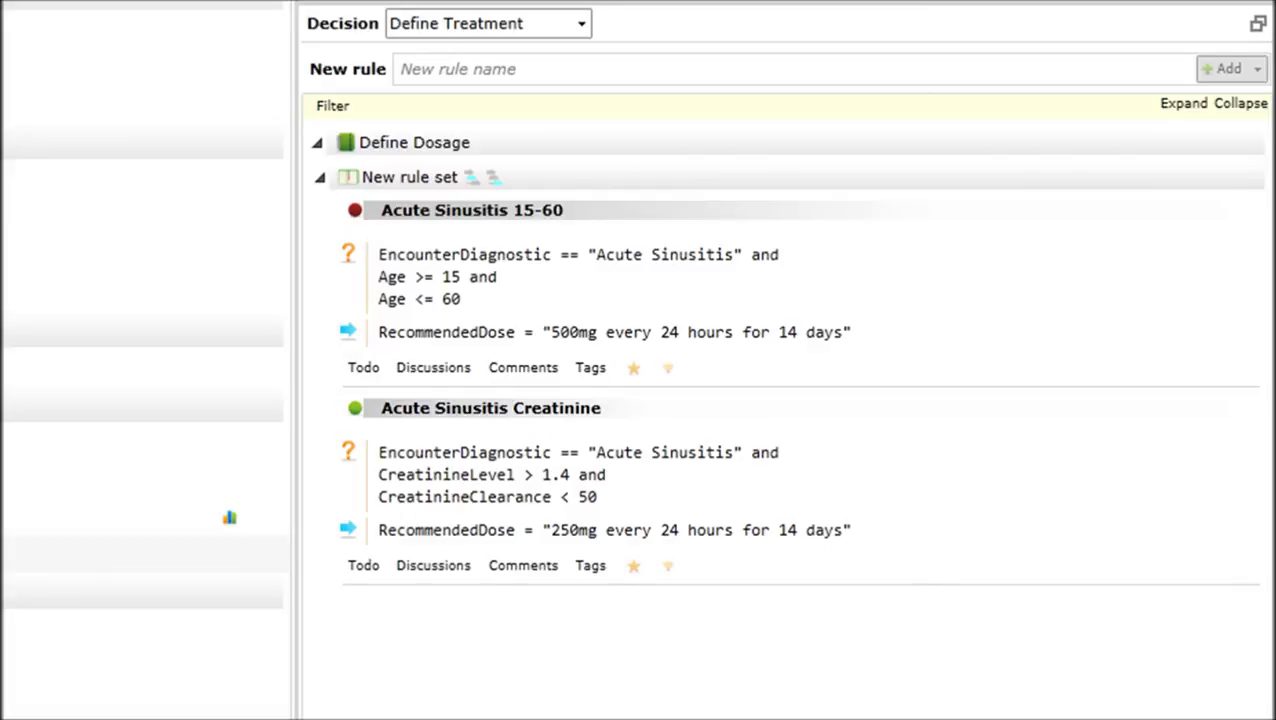
In the flow diagram, add a new 'Warn Drug Interactions' decision step following Define Dosage
left_click(1196, 27)
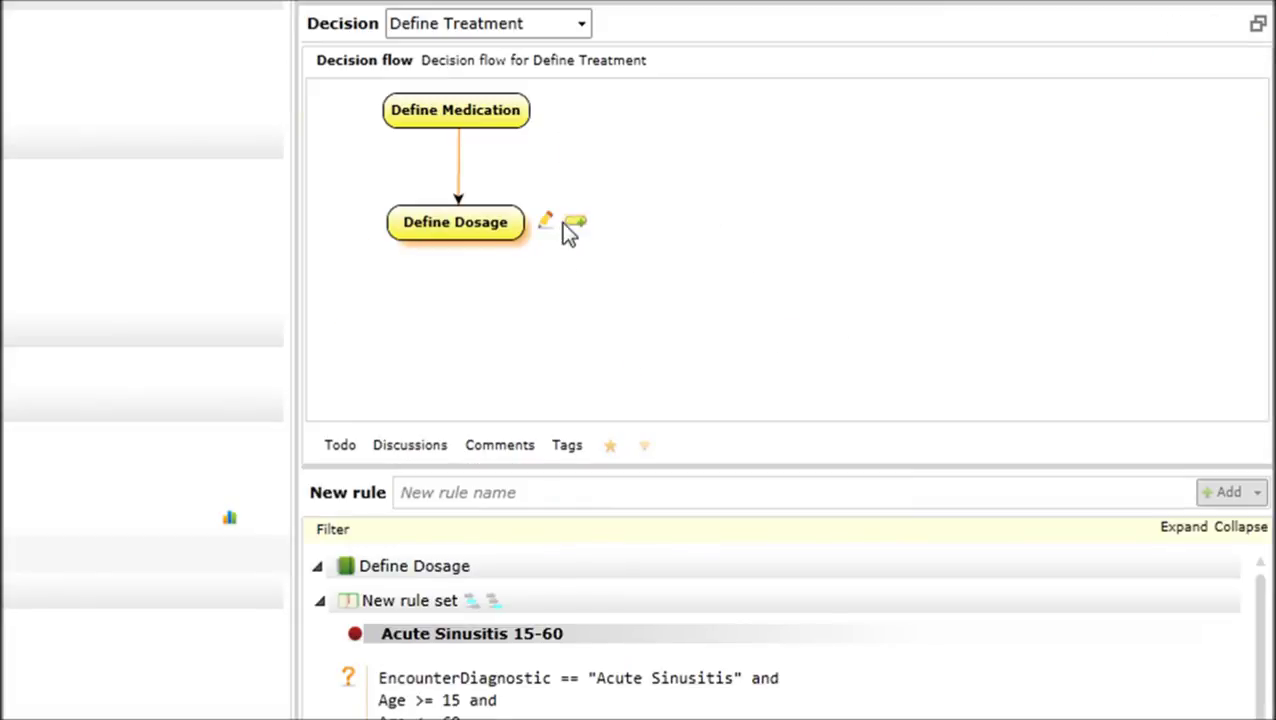
left_click(571, 221)
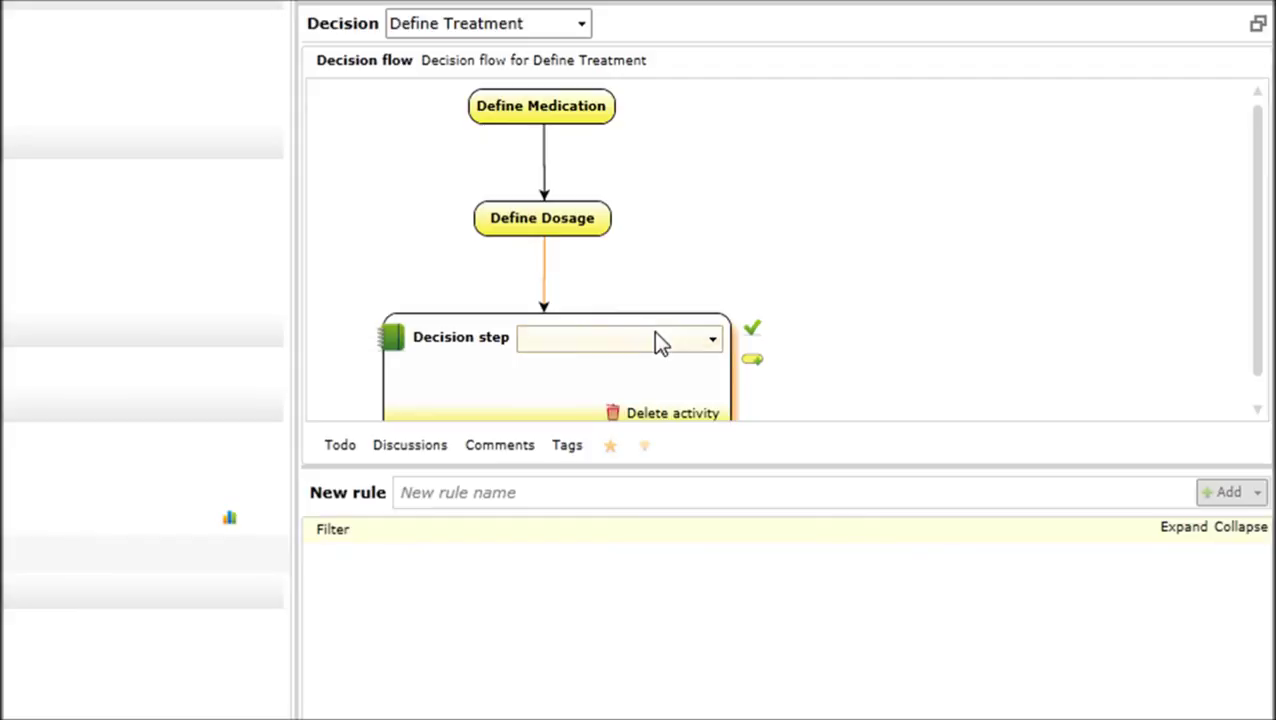
left_click(656, 339)
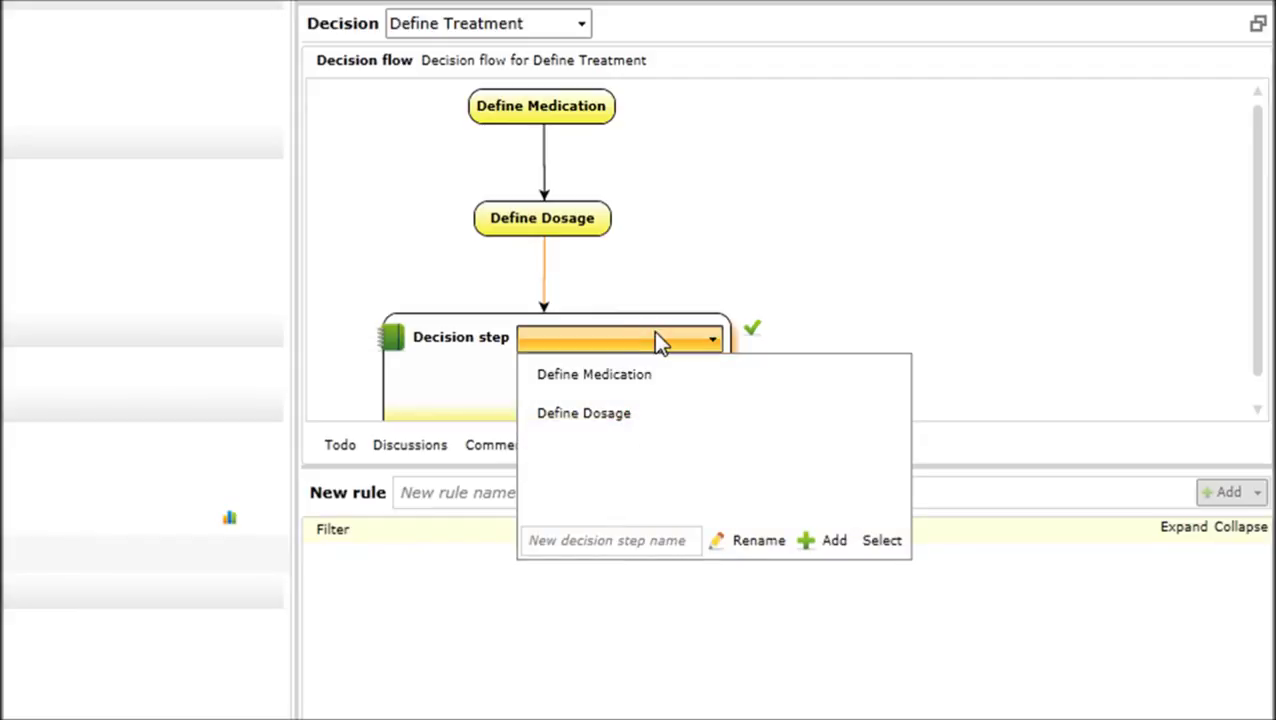
left_click(545, 540)
type("Warn ")
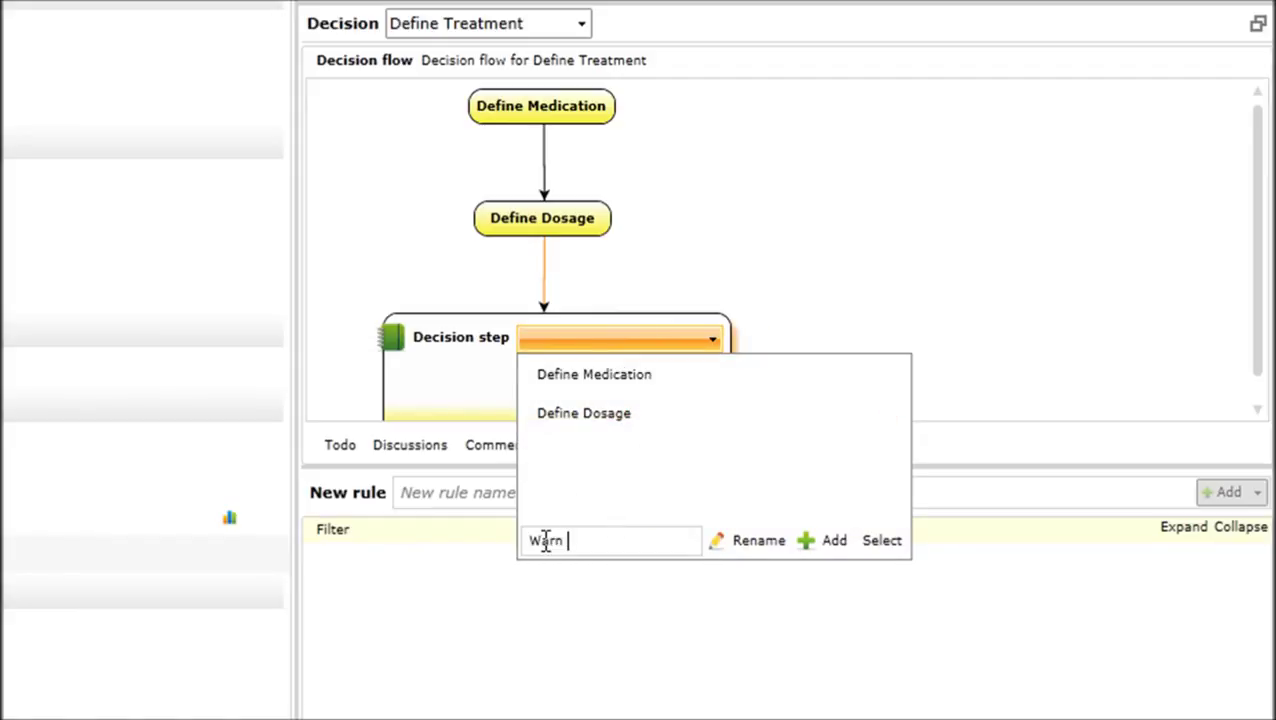
type("Drug Interactions")
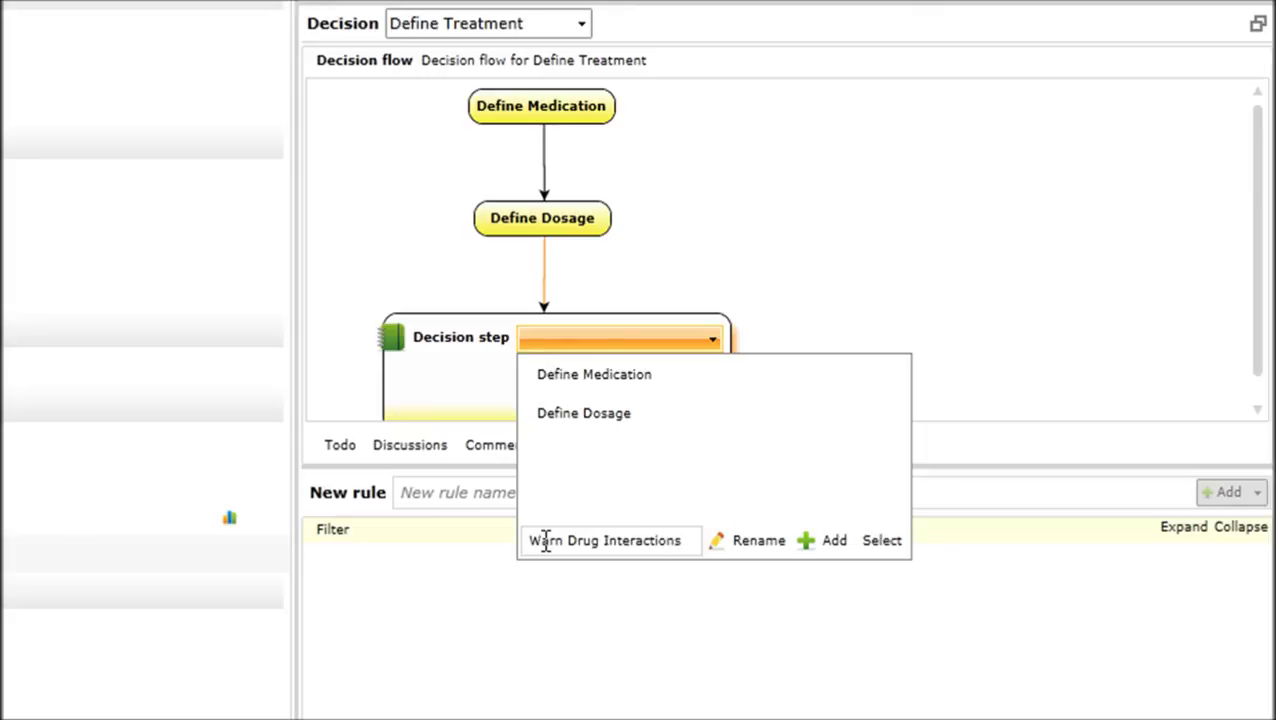
left_click(835, 545)
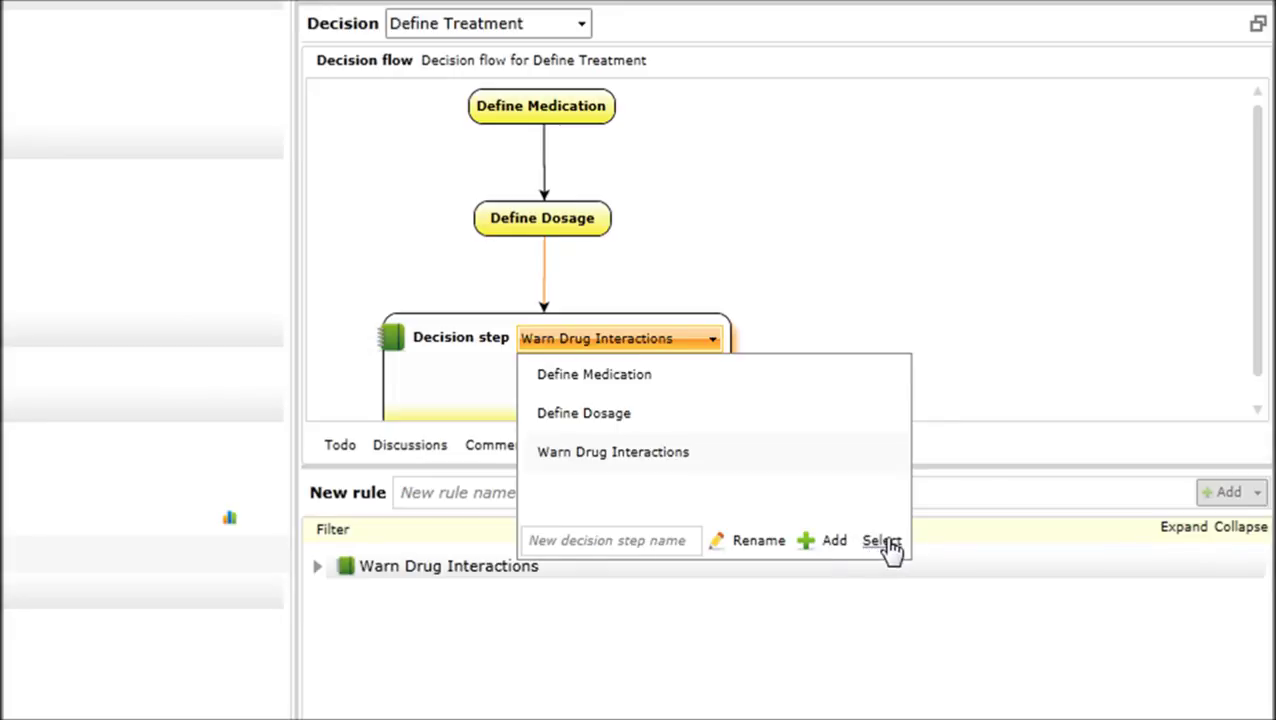
left_click(884, 542)
left_click(755, 327)
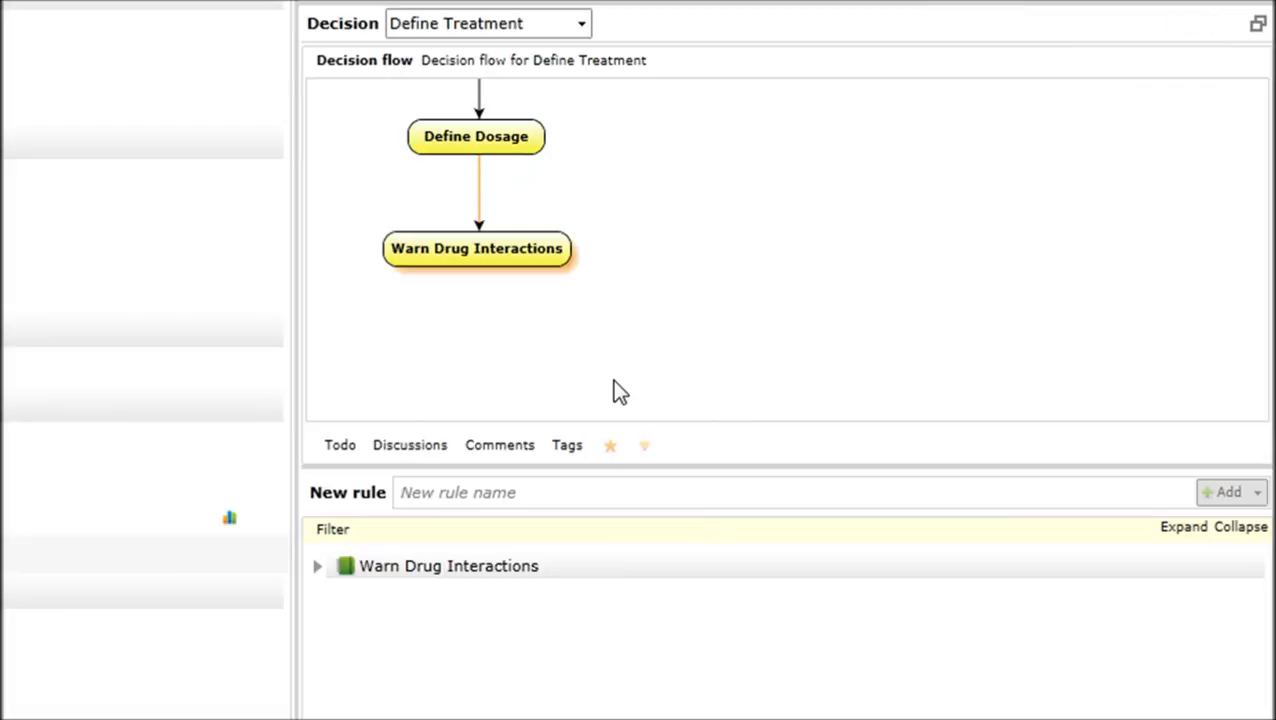
Start a new Warn Drug Interactions rule requiring Recommended Medication to be Levofloxacin
left_click(318, 567)
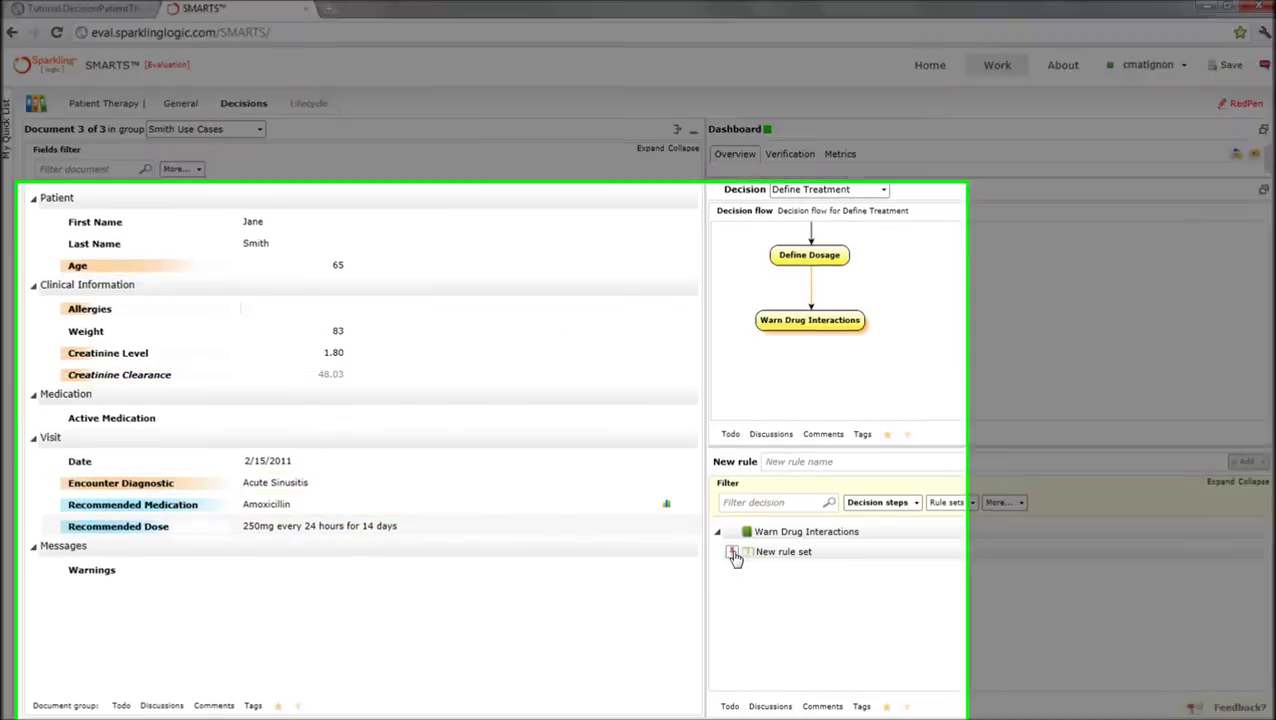
left_click(733, 553)
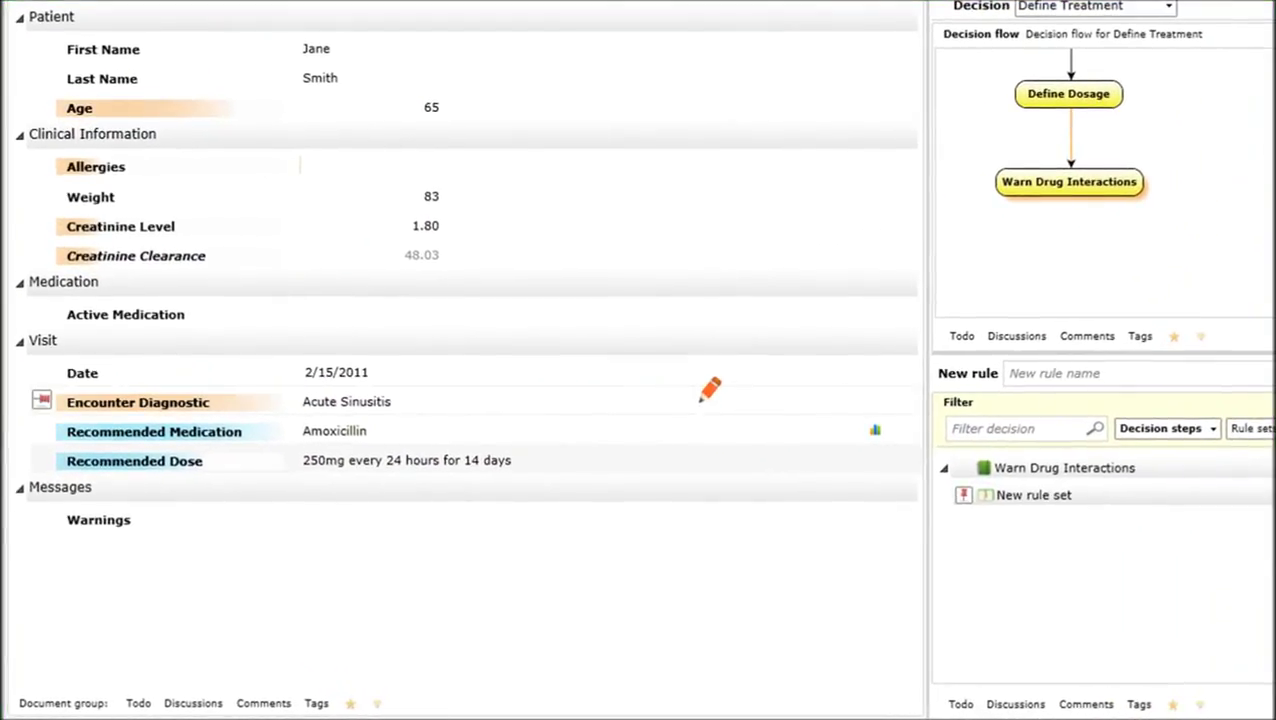
left_click(540, 479)
left_click(658, 400)
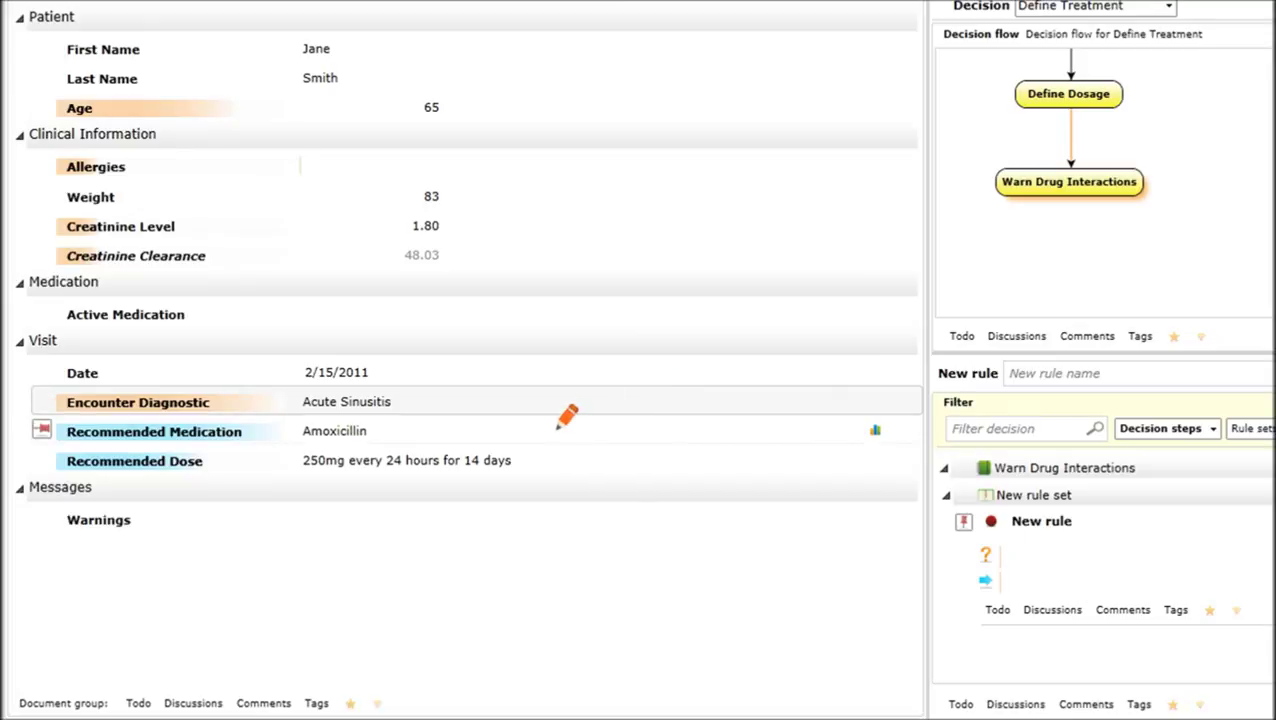
left_click(565, 418)
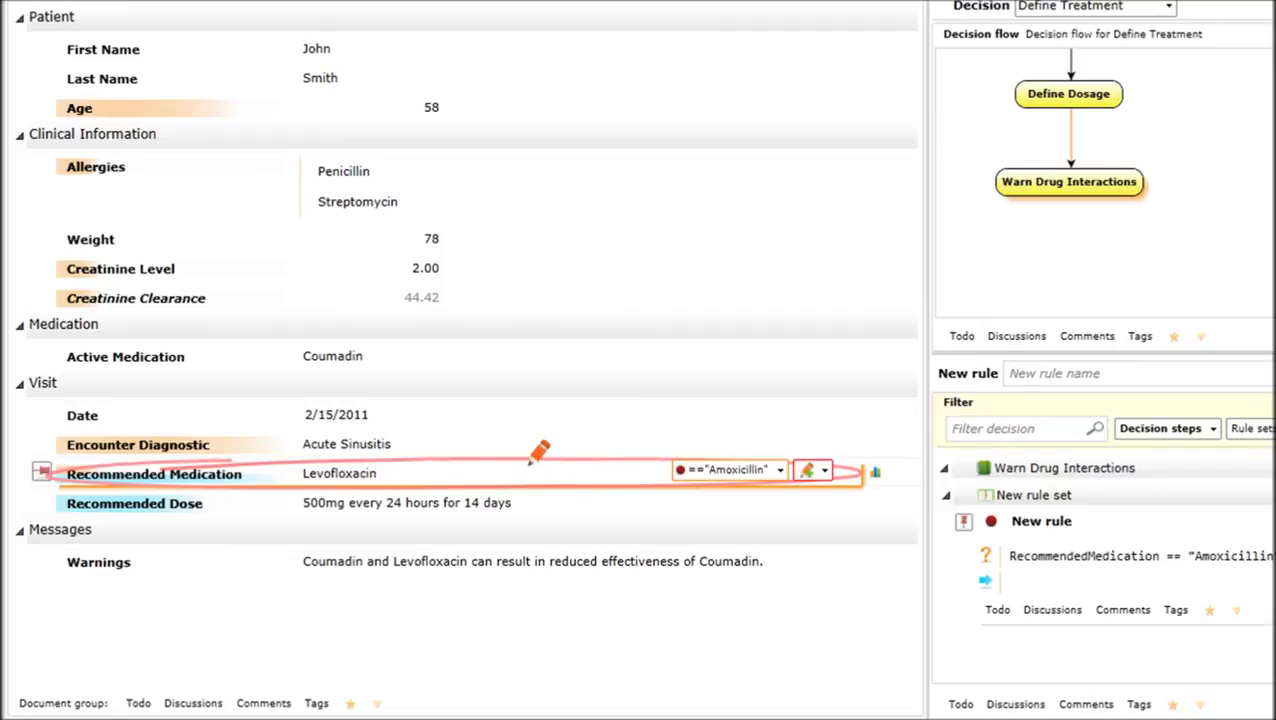
left_click(789, 461)
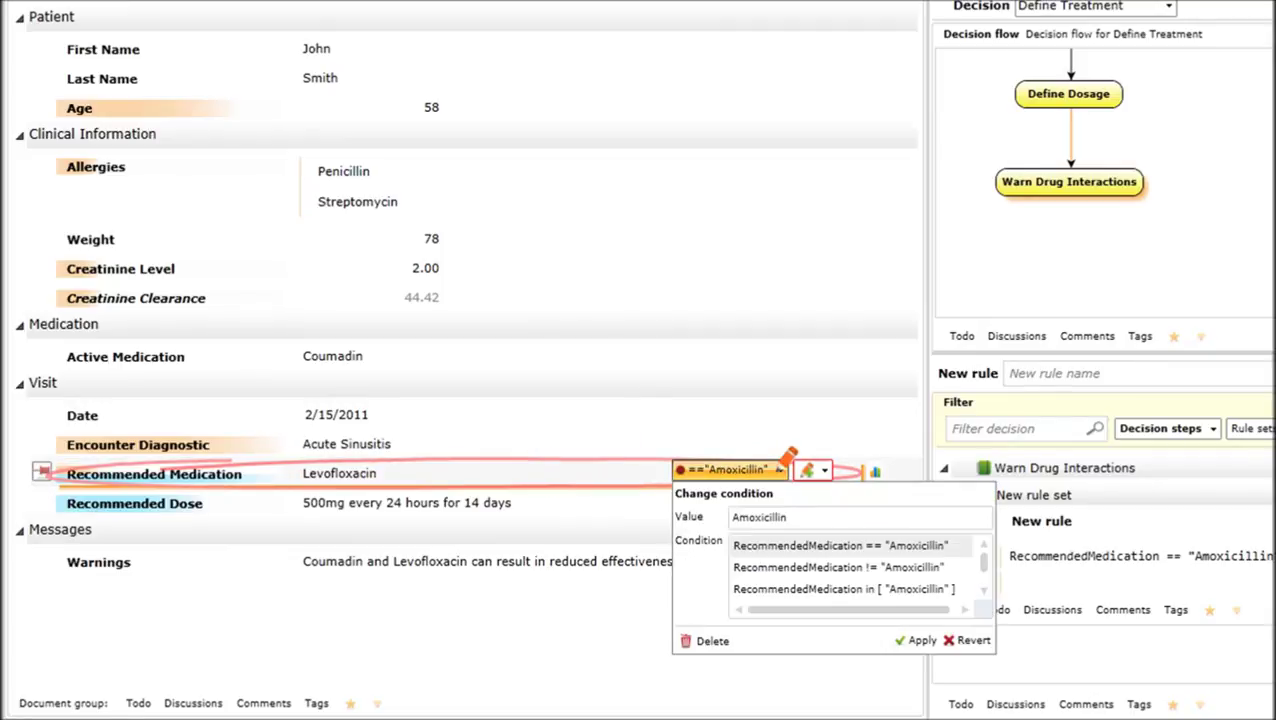
left_click(717, 650)
left_click(653, 460)
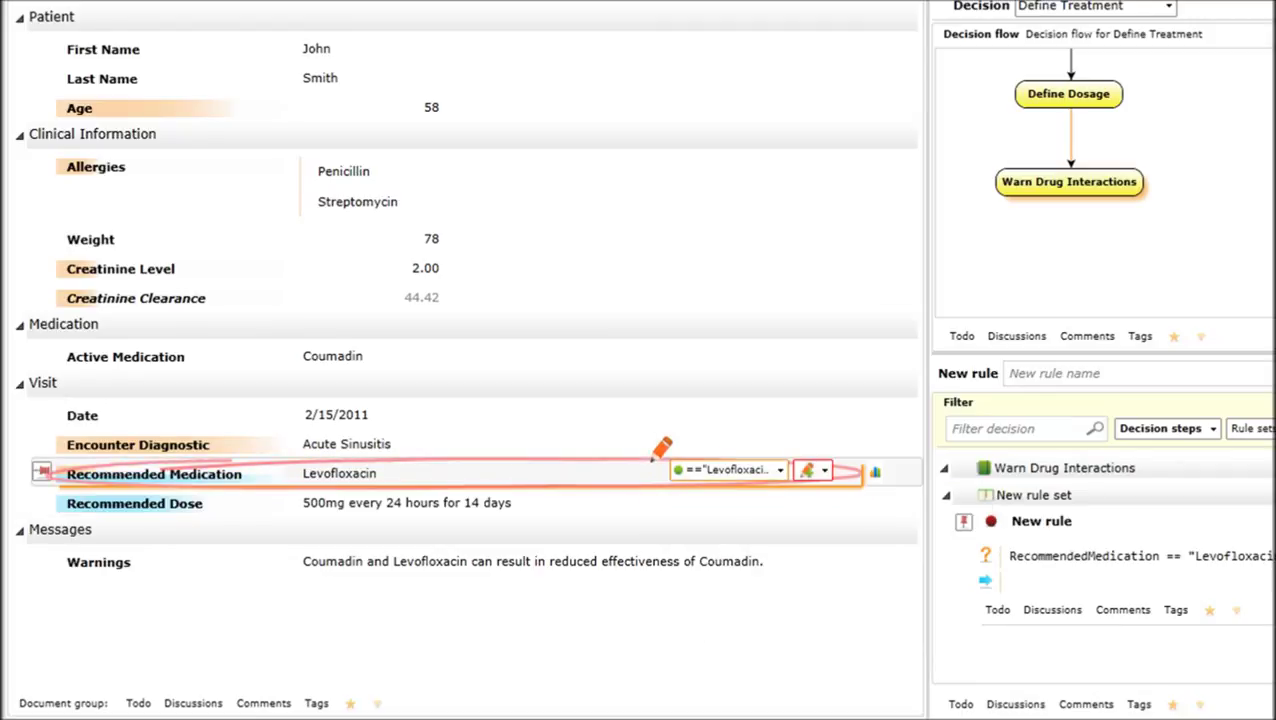
Add an Active Medication = Coumadin condition and make the Warnings text the rule's action
left_click(541, 348)
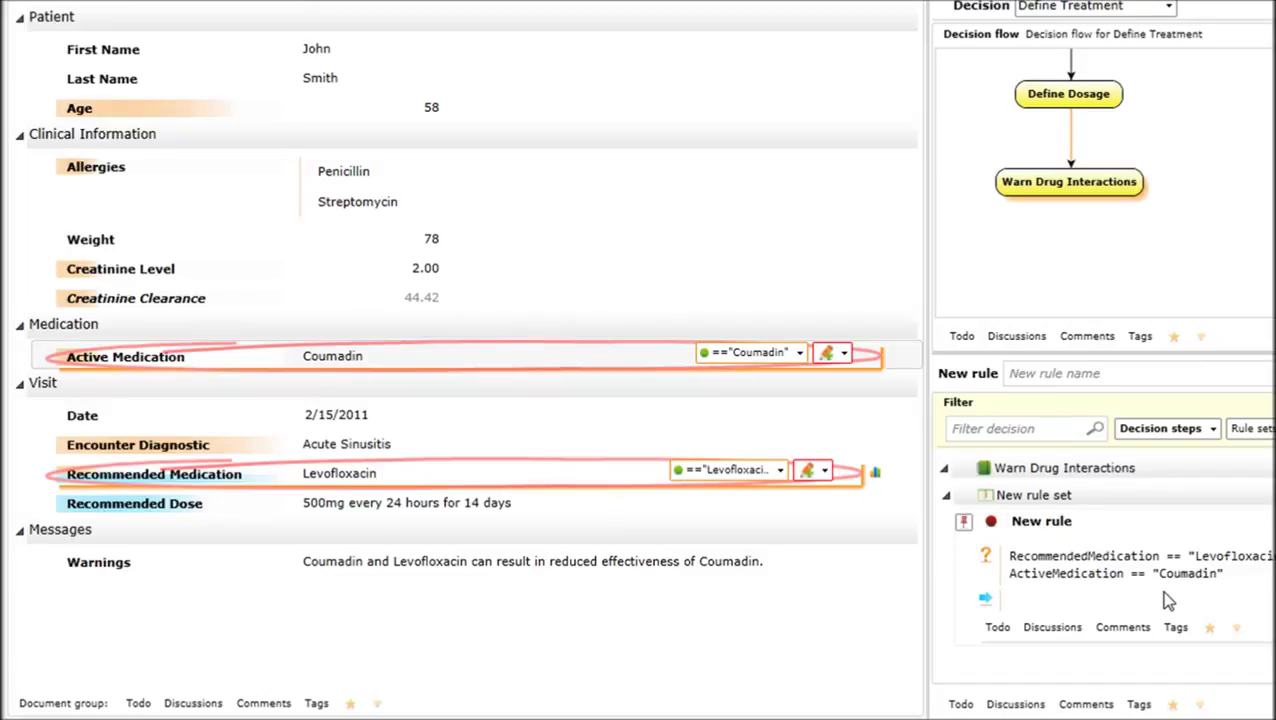
left_click(684, 556)
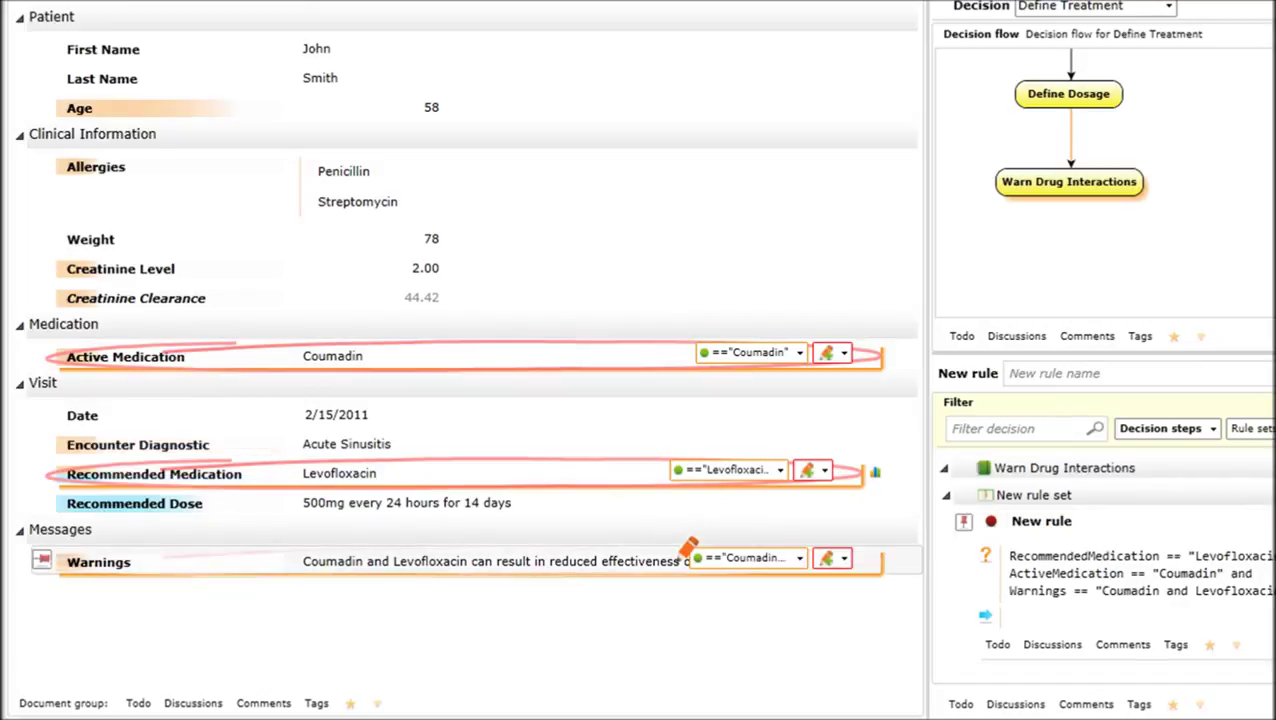
left_click(758, 557)
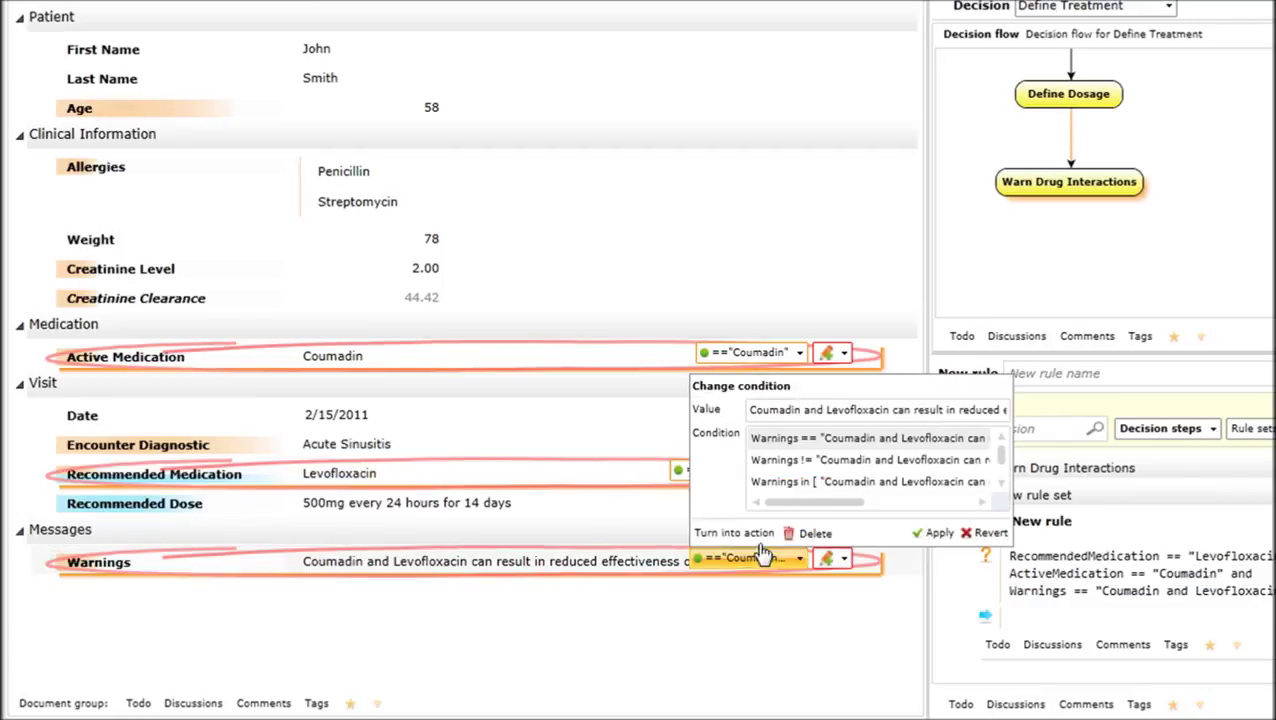
left_click(732, 533)
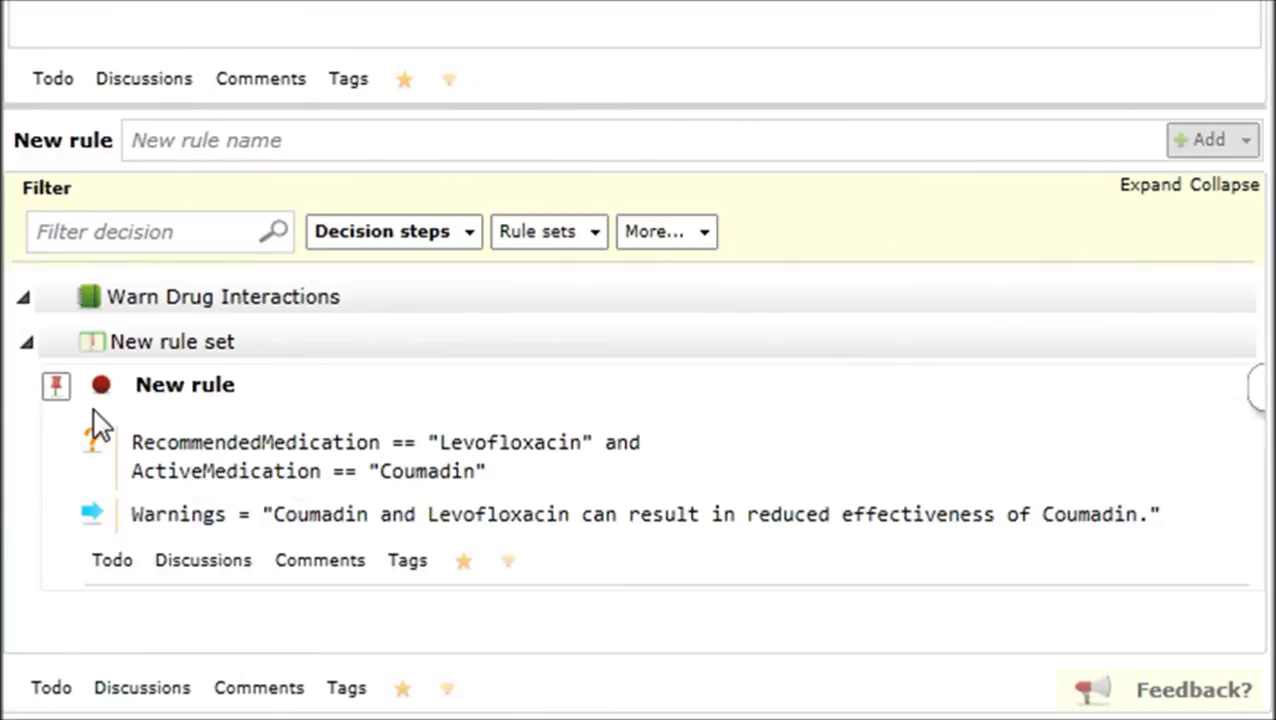
Rename the new rule to 'Coumadin'
left_click(273, 379)
left_click_drag(273, 379, 31, 390)
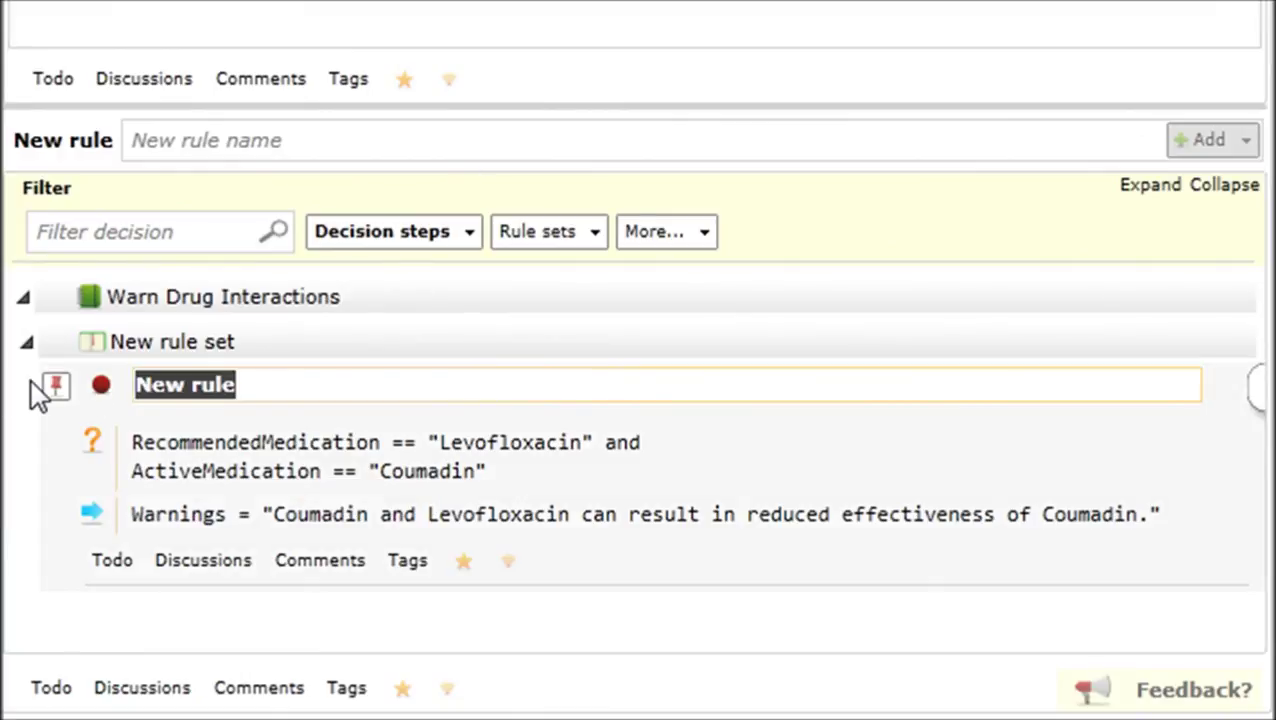
type("Cou")
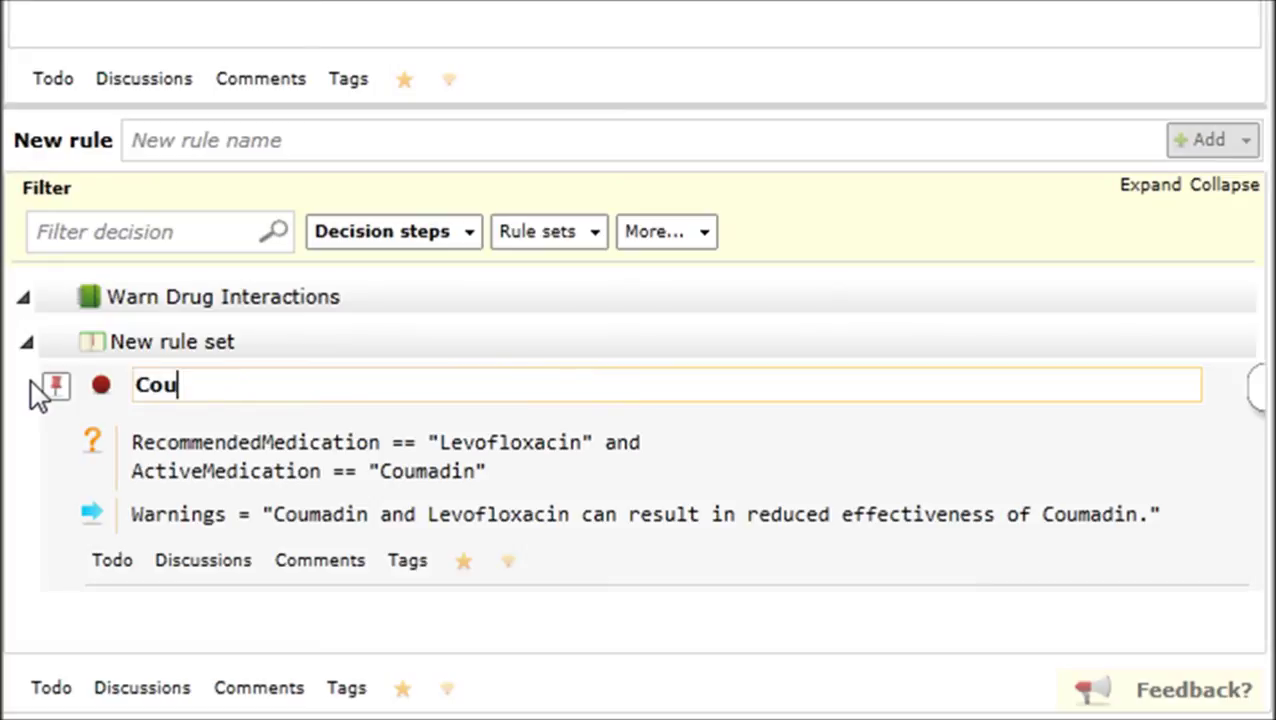
type("madin")
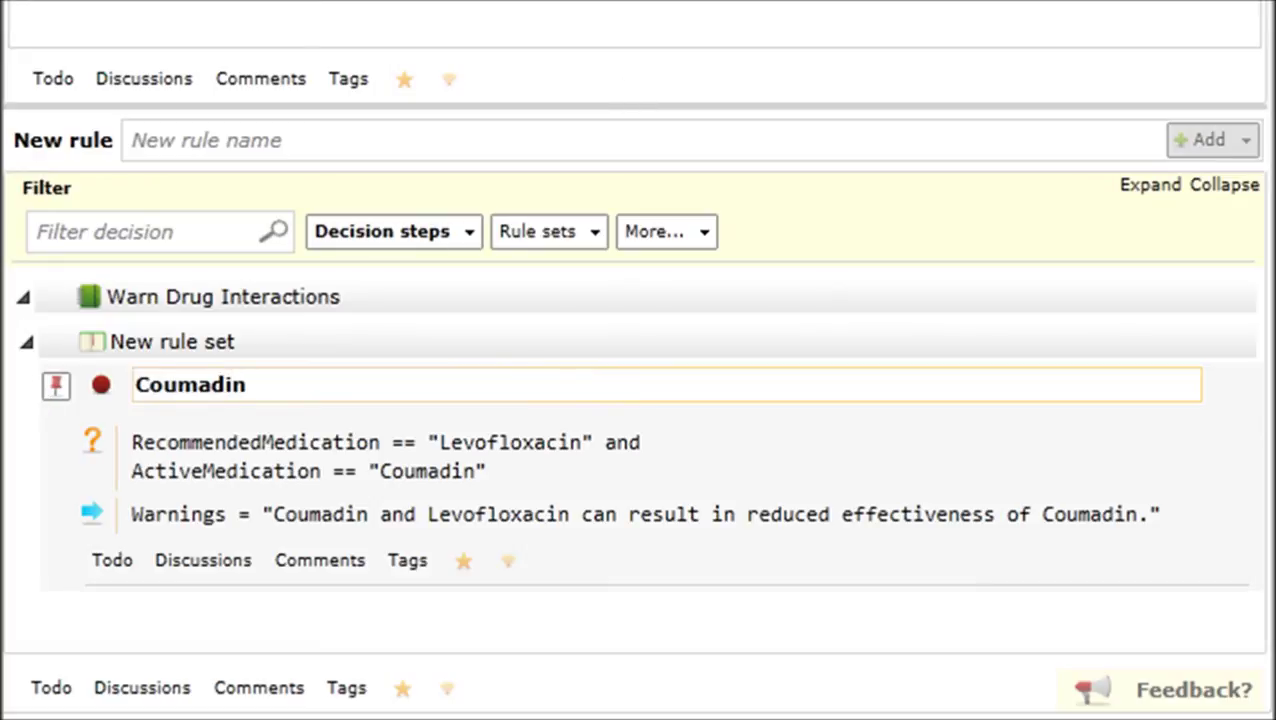
key("Return")
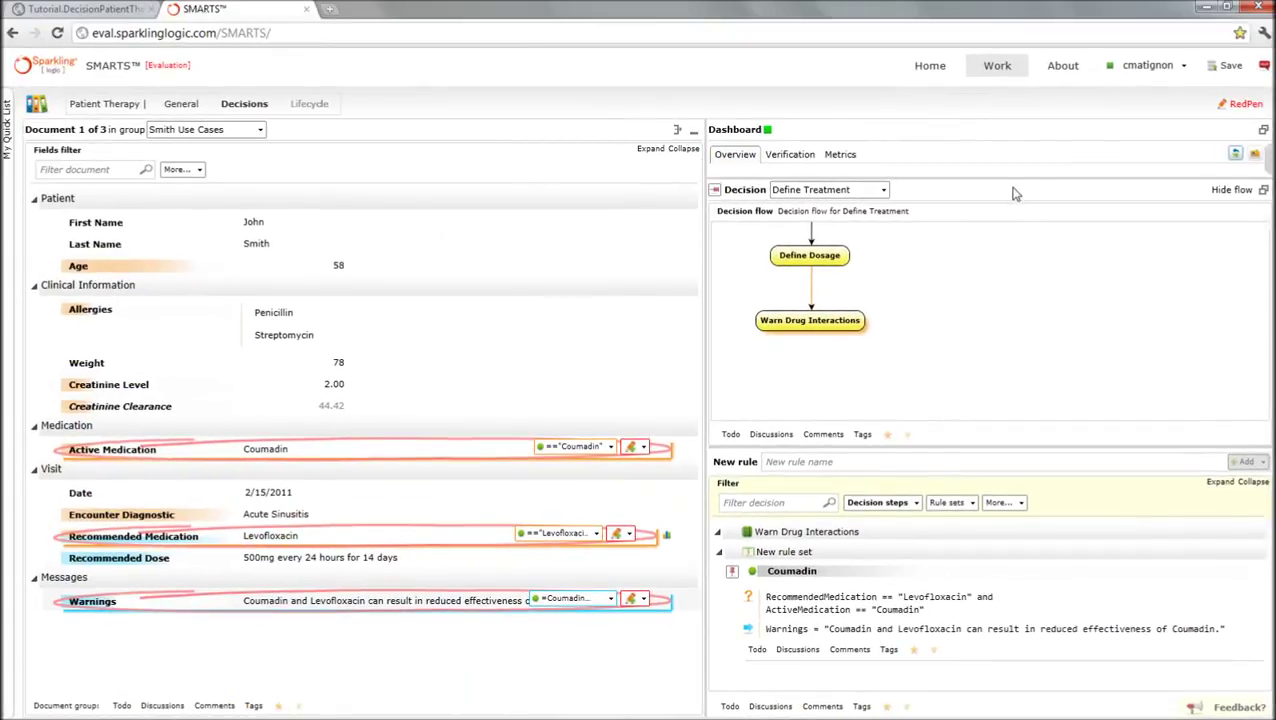
Turn off RedPen, clear document 1's Recommended Dose, Warnings and Recommended Medication, and rerun the rules
left_click(1248, 104)
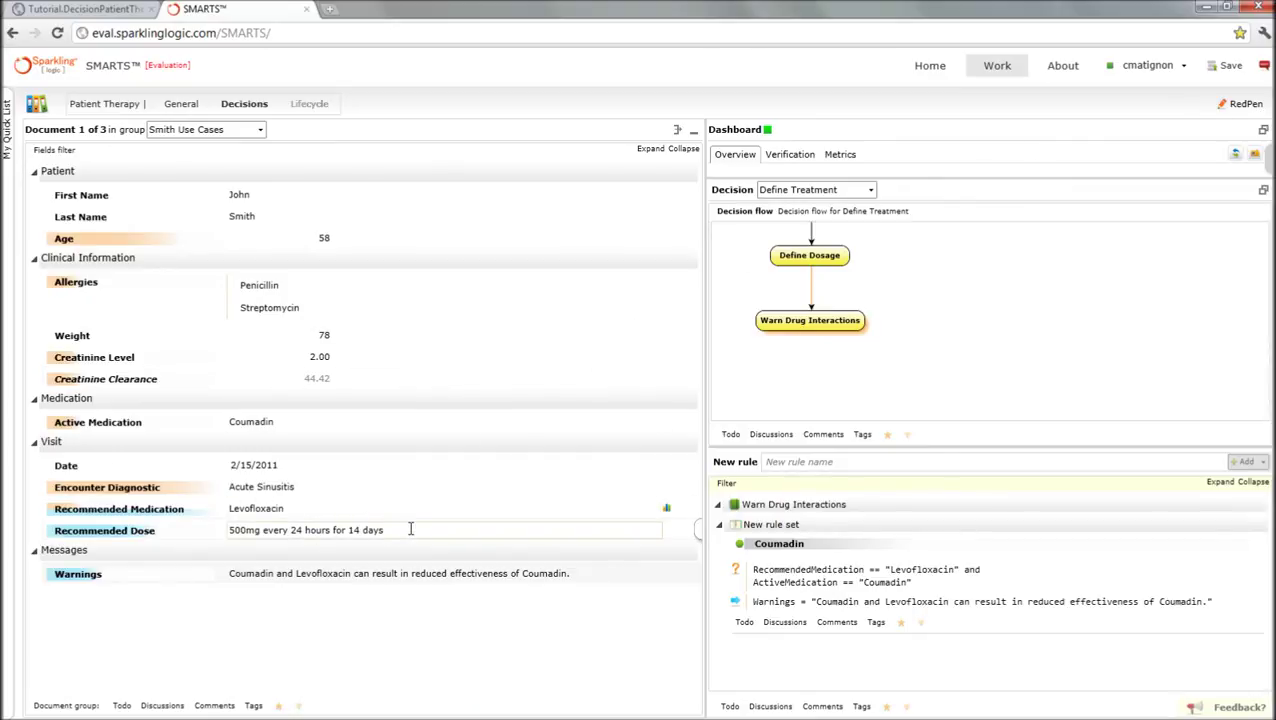
left_click_drag(410, 529, 62, 545)
key("Delete")
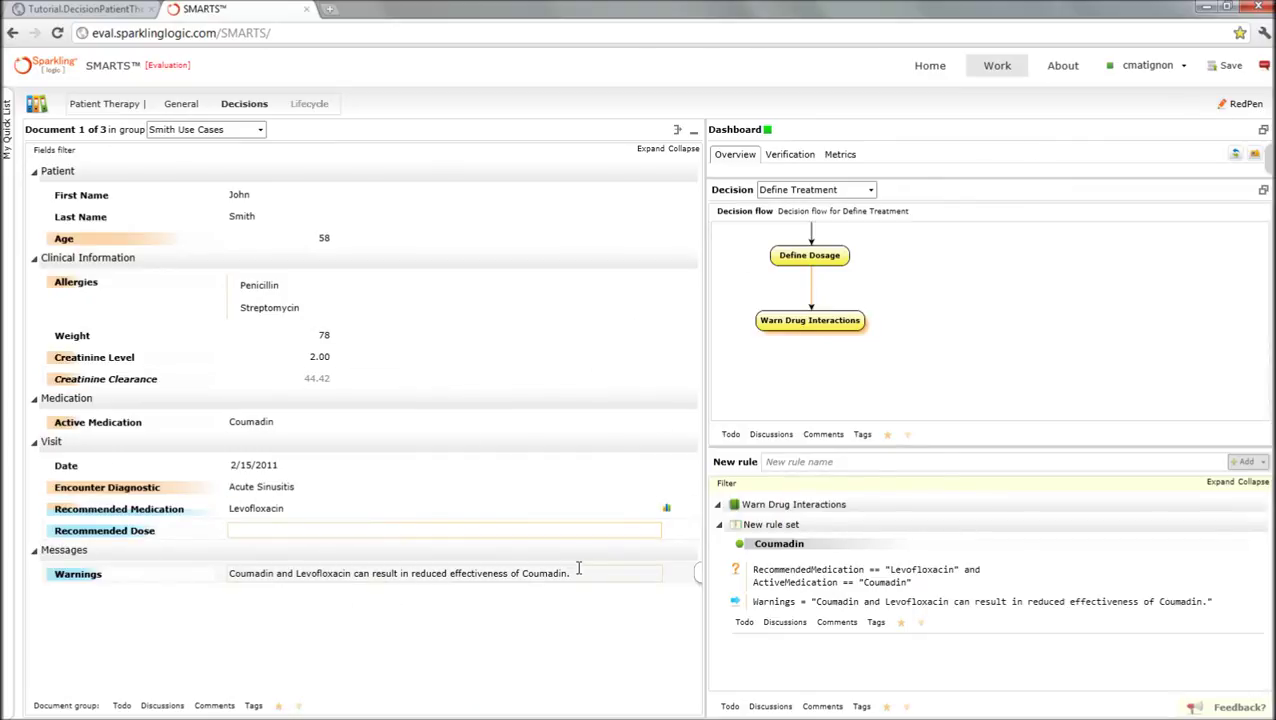
left_click_drag(598, 578, 152, 563)
key("Delete")
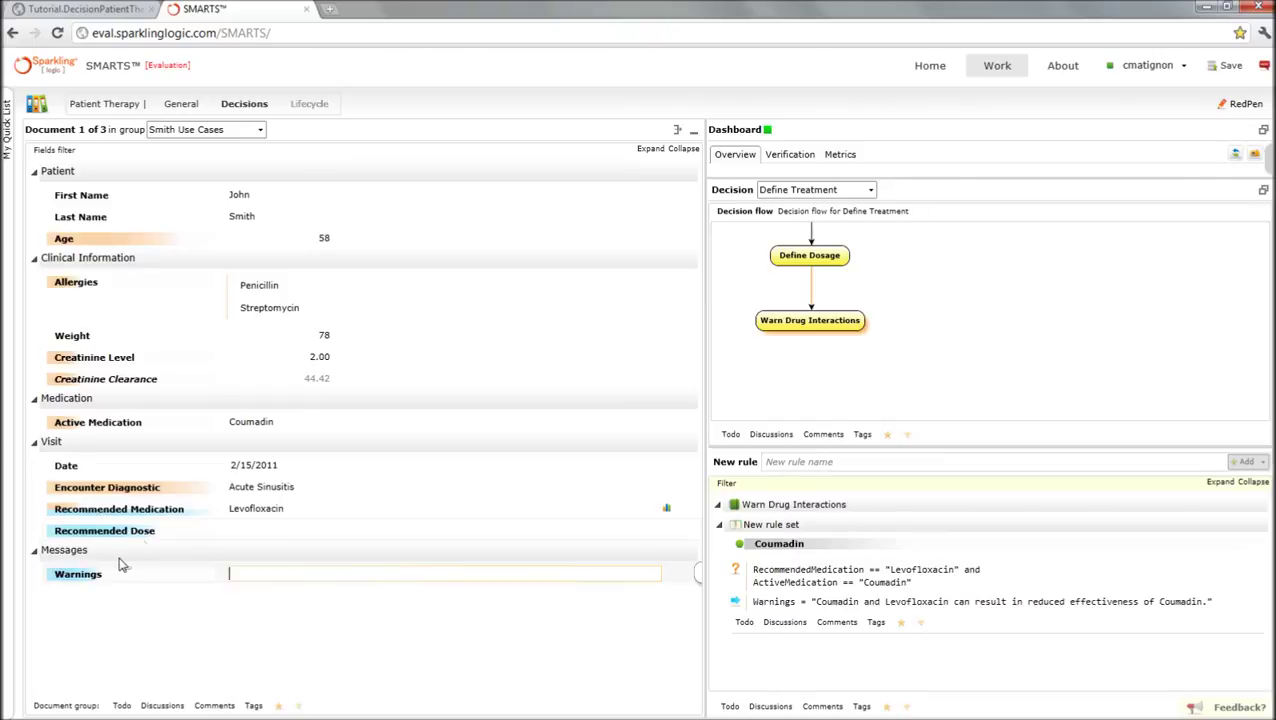
left_click_drag(305, 507, 214, 515)
key("Delete")
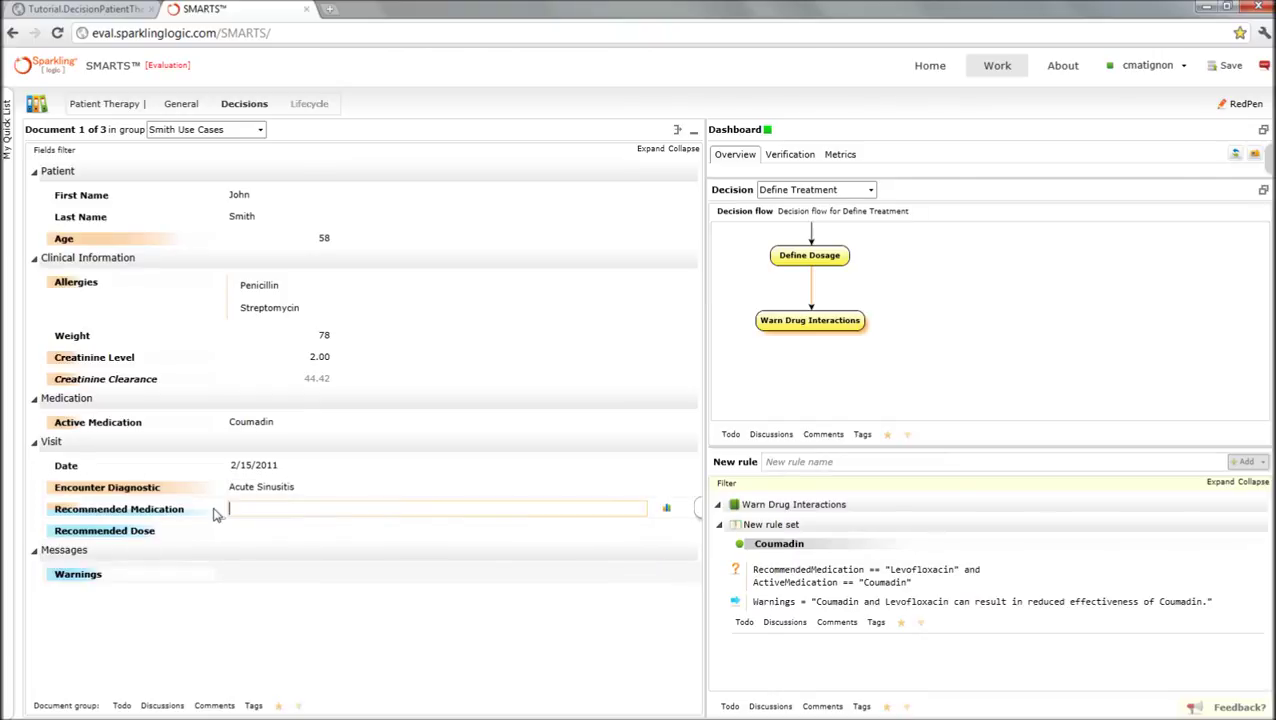
left_click(1236, 155)
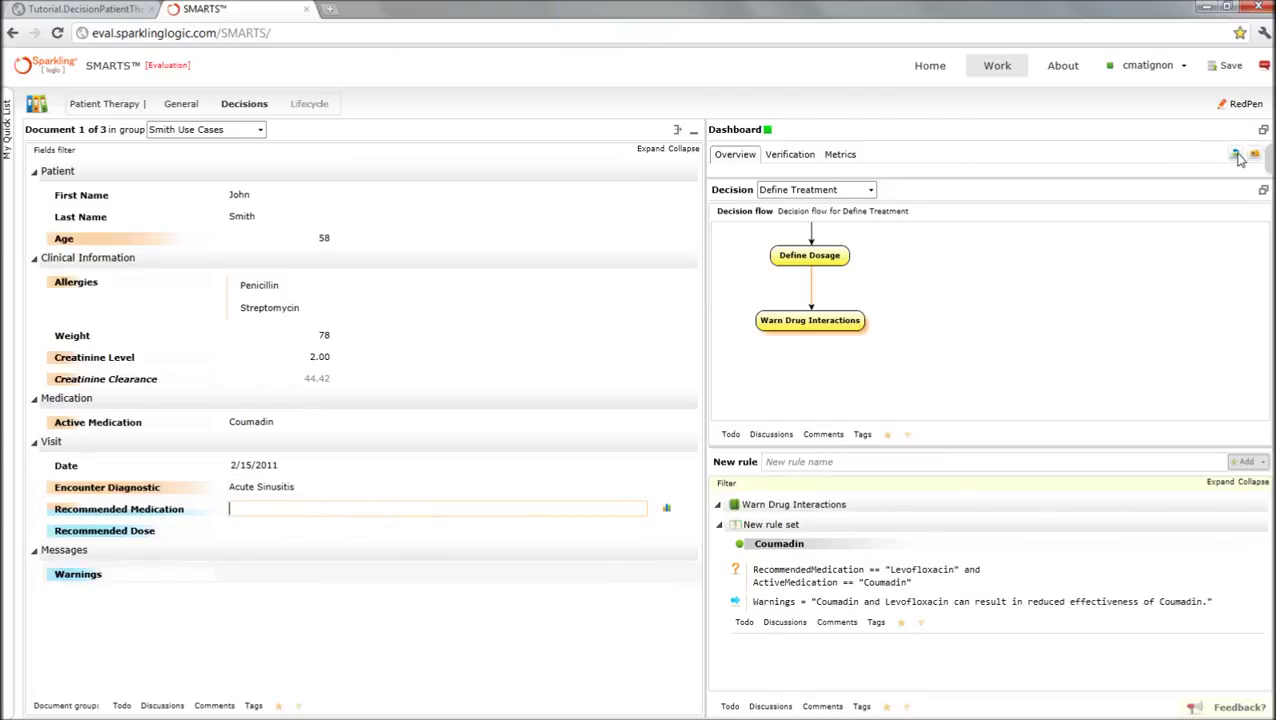